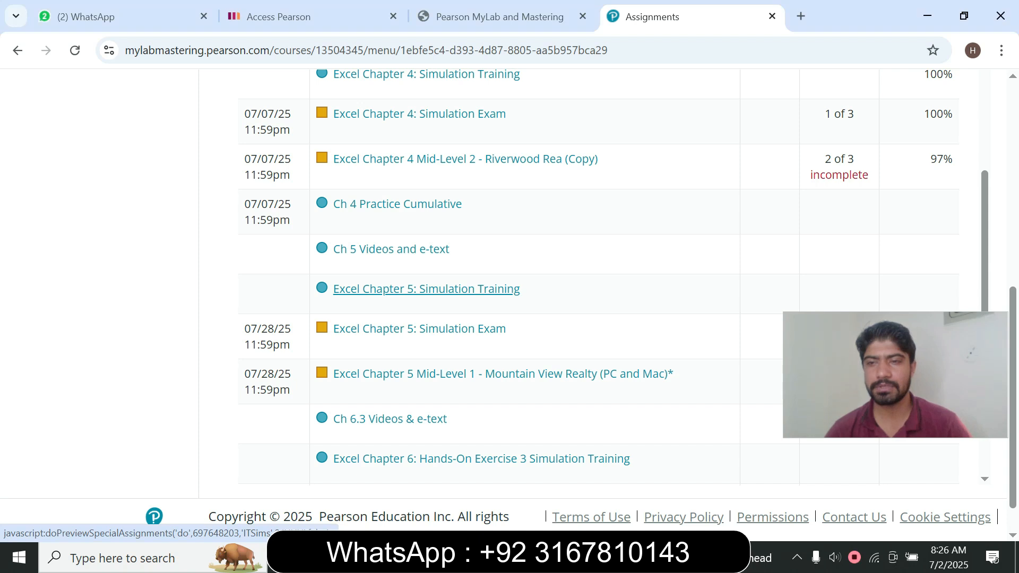
Open the Excel Chapter 5: Simulation Training assignment and launch its simulation.
left_click(427, 290)
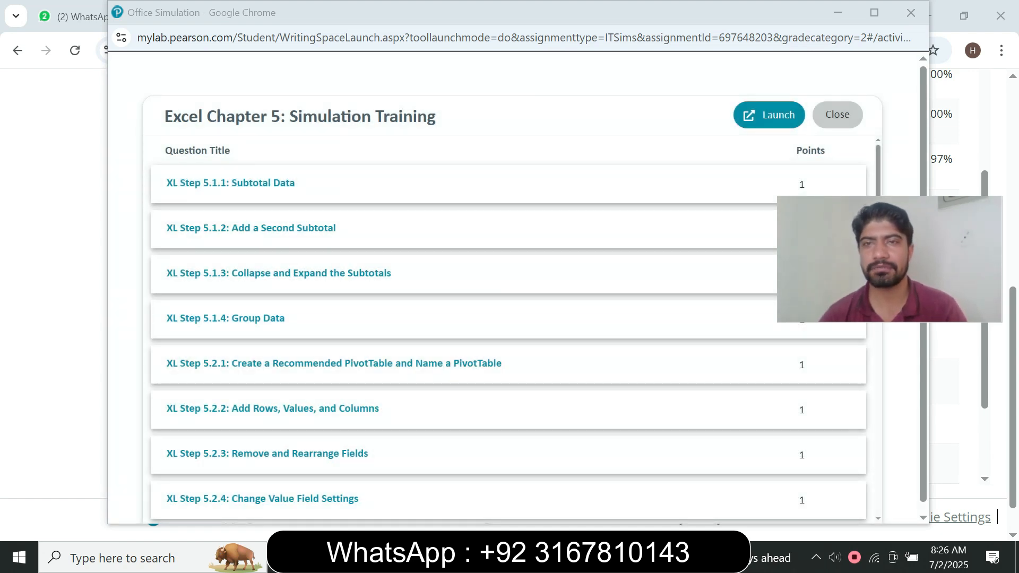
left_click_drag(678, 14, 447, 299)
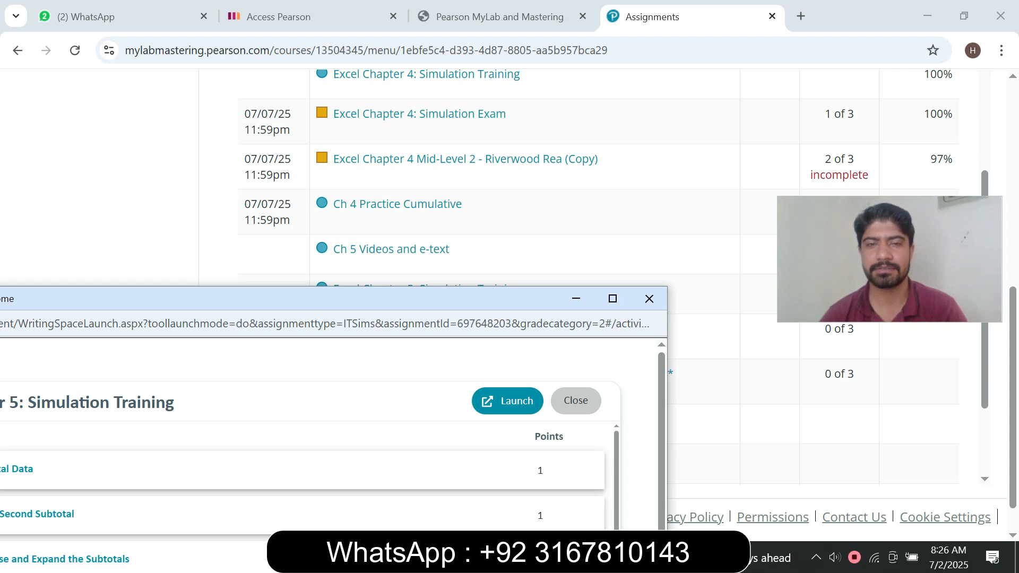
left_click_drag(499, 300, 709, 52)
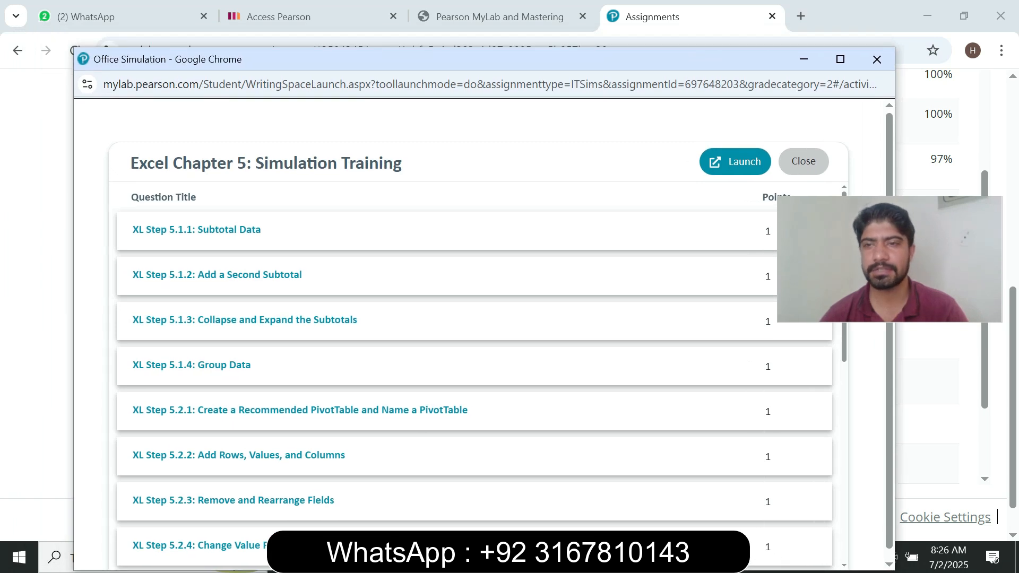
left_click(735, 161)
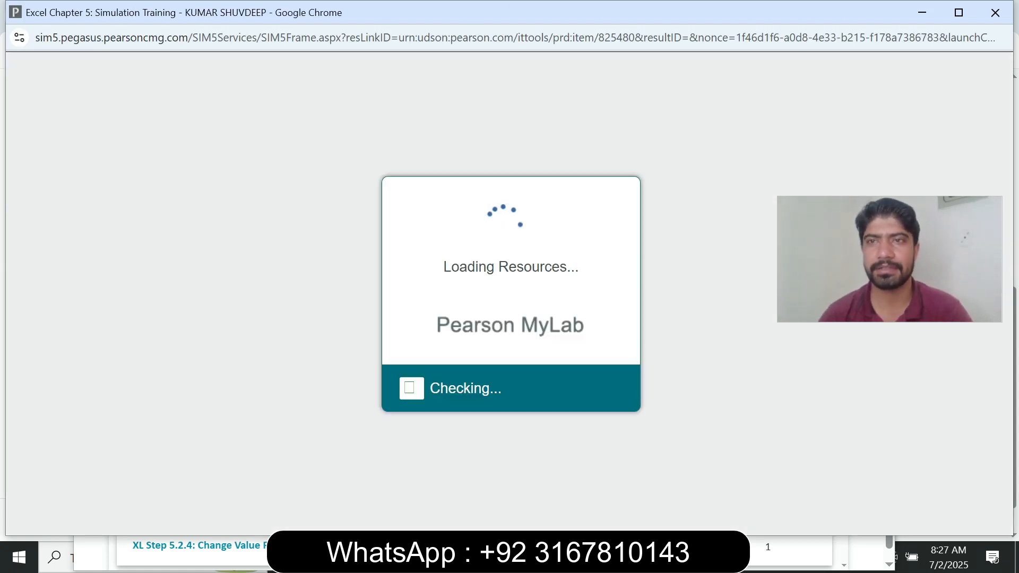
left_click(959, 13)
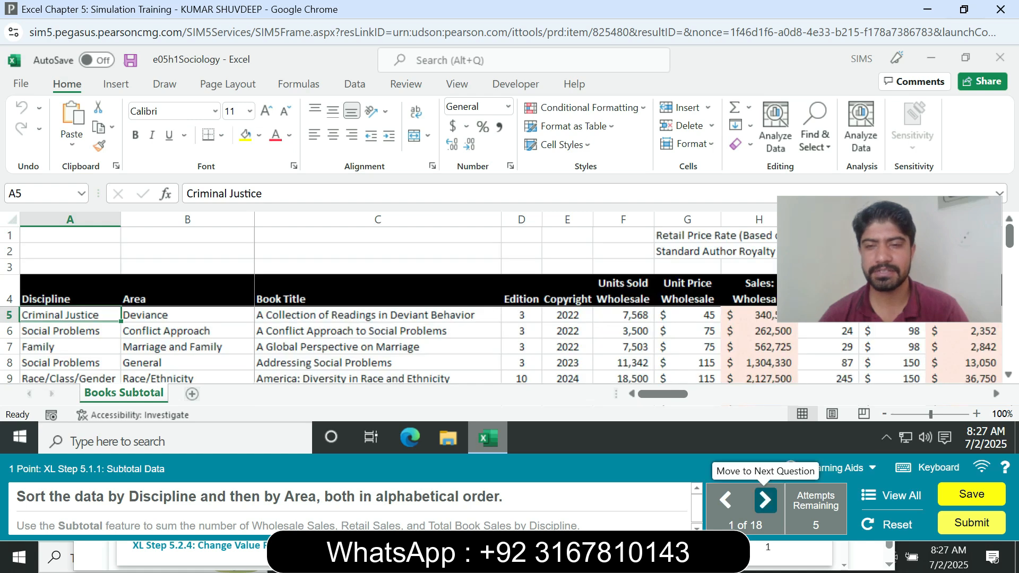
left_click(964, 9)
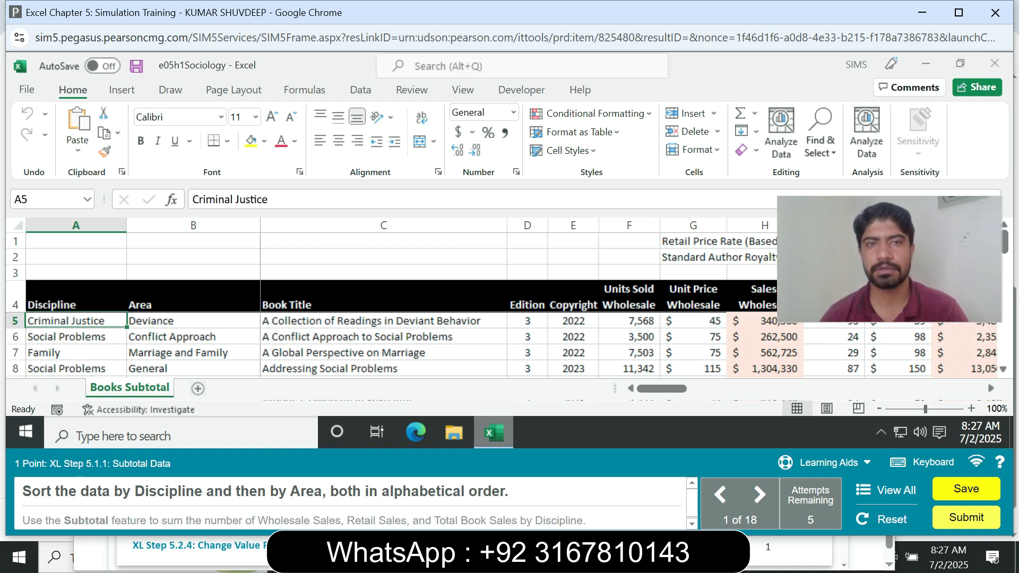
Sort the book data by Discipline and then by Area, both on cell values from A to Z.
left_click(361, 90)
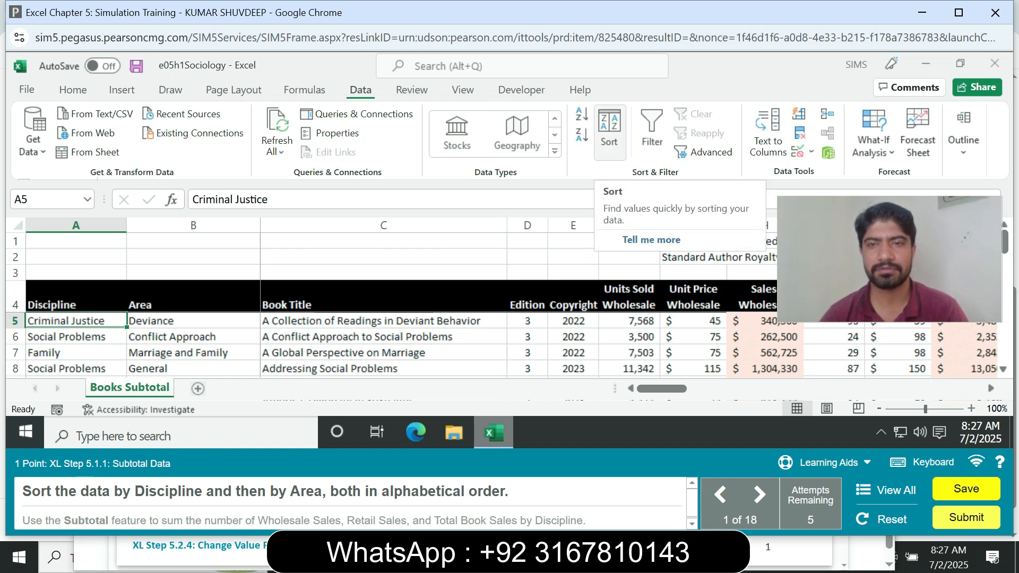
left_click(609, 138)
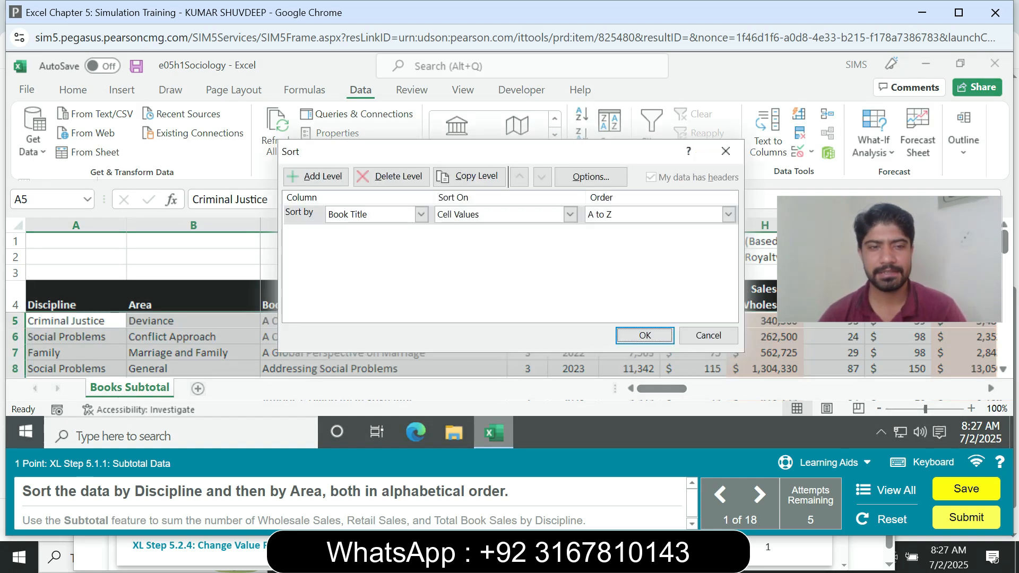
left_click(422, 215)
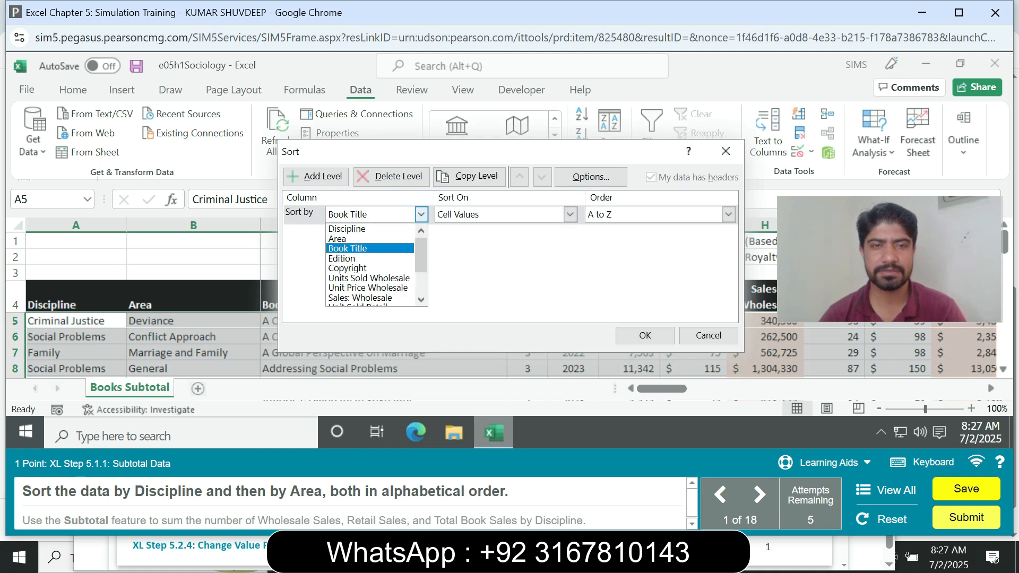
left_click(351, 226)
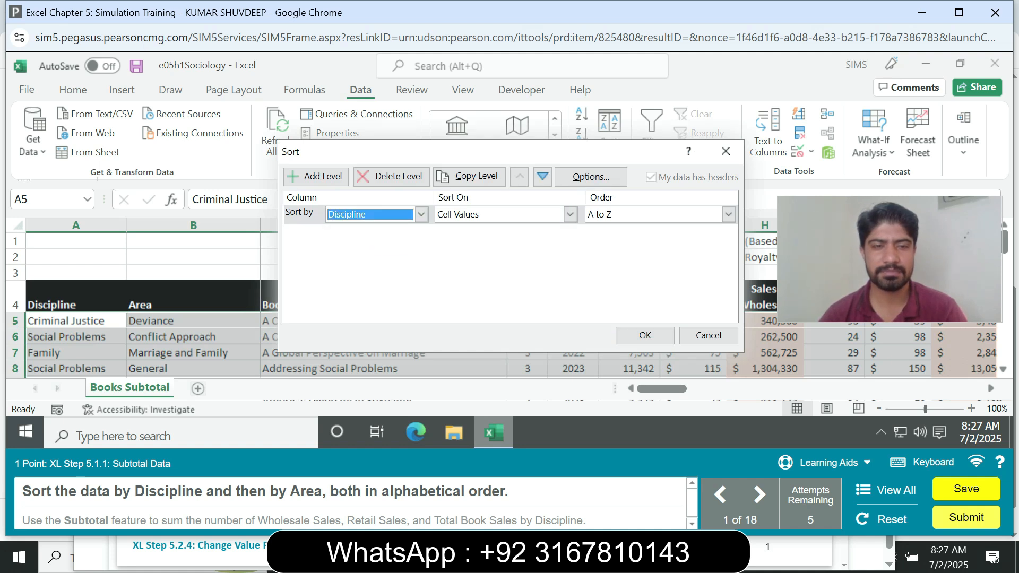
left_click(317, 176)
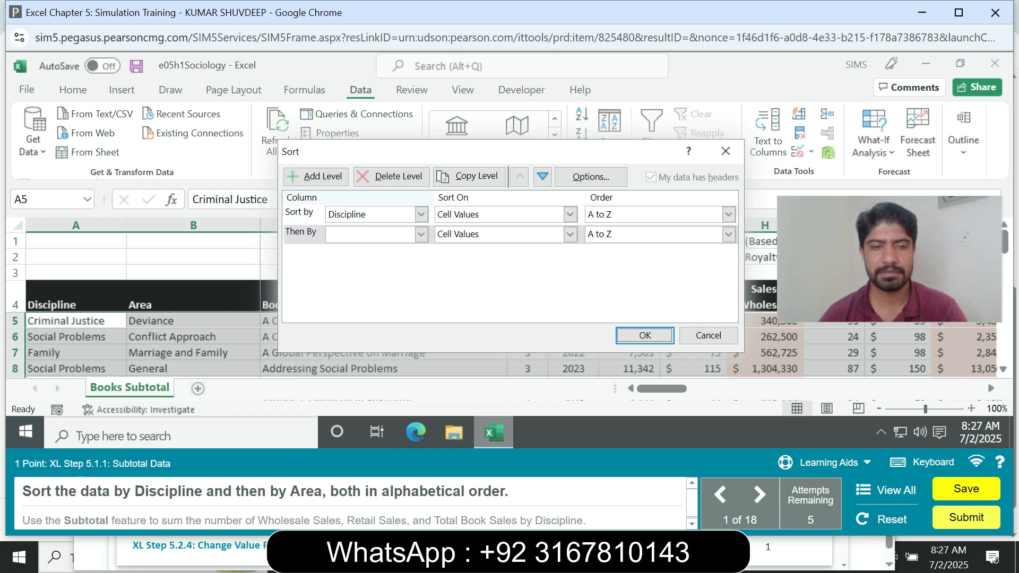
left_click(422, 234)
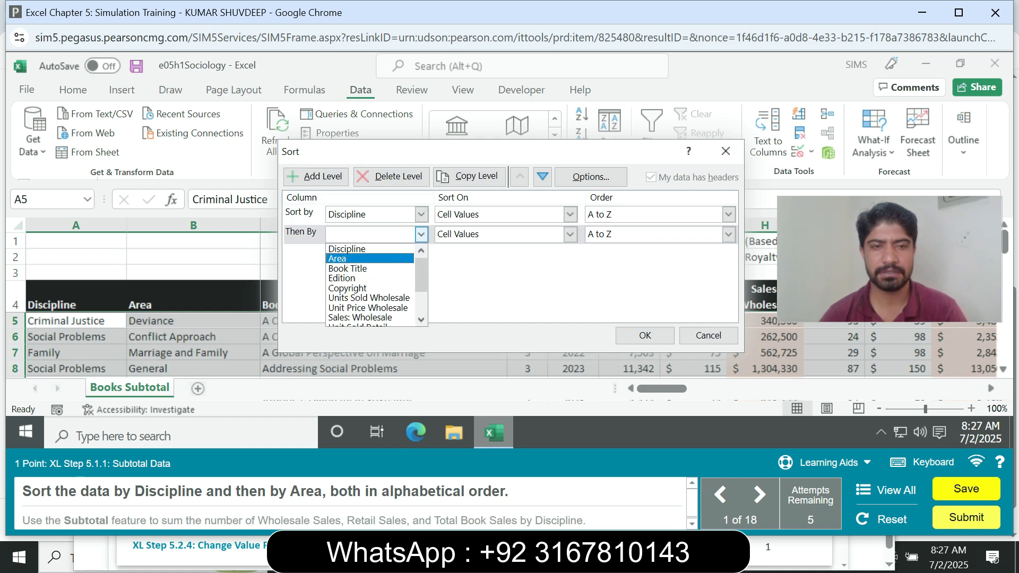
left_click(346, 259)
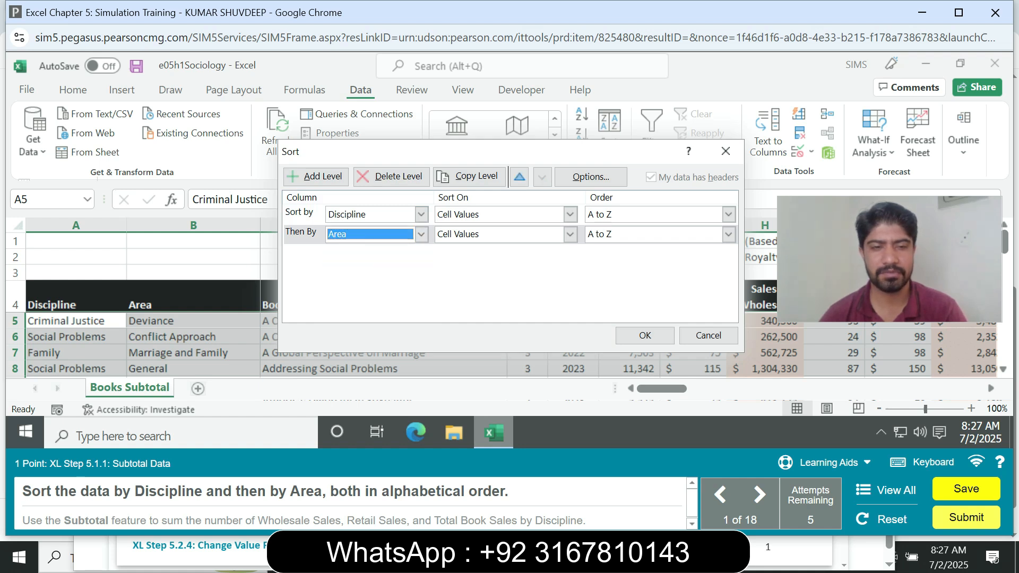
left_click(645, 336)
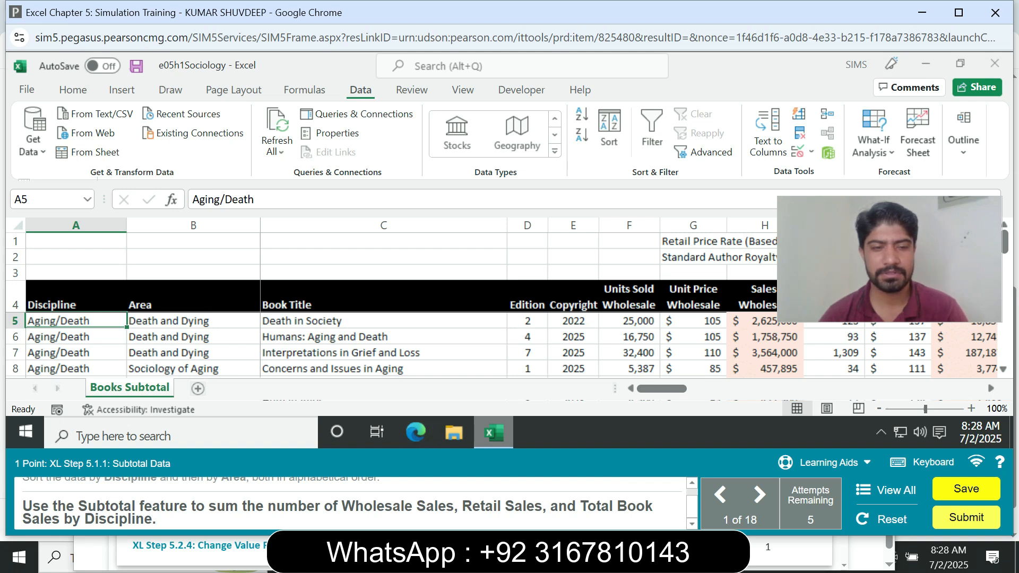
Add Sum subtotals for Sales: Wholesale, Sales: Retail and Total Book Sales at each change in Discipline.
left_click(964, 139)
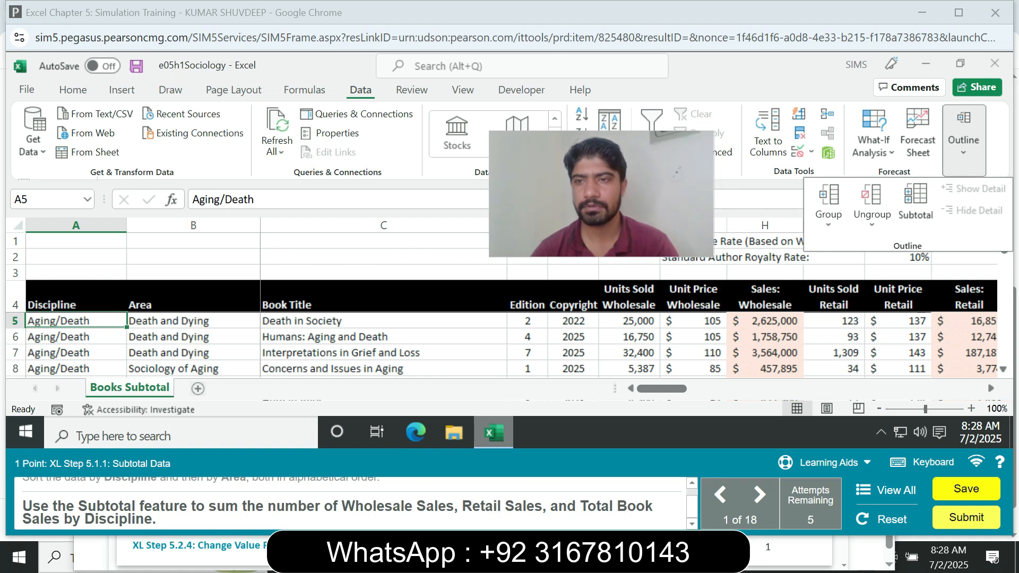
left_click(916, 200)
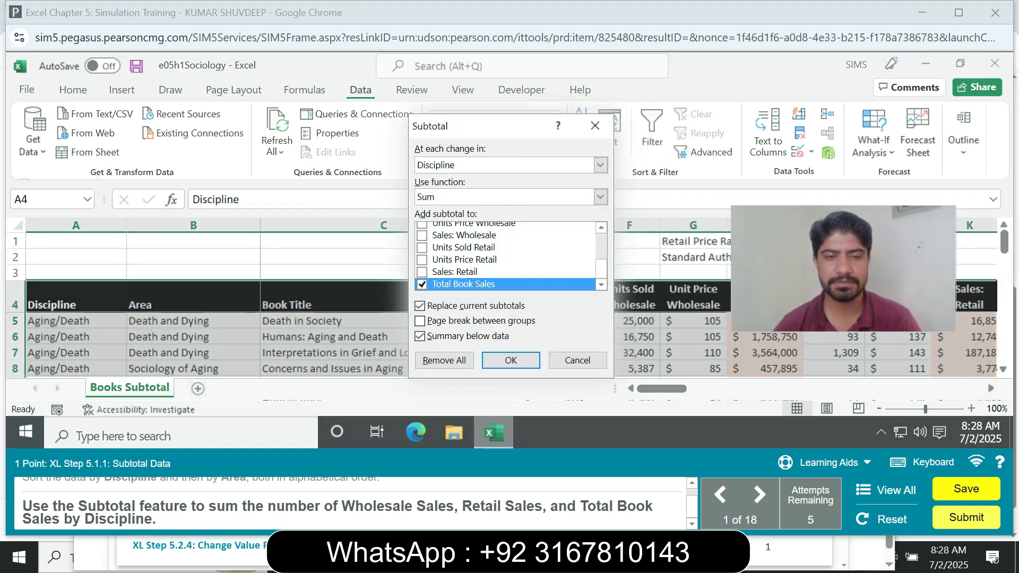
left_click(601, 165)
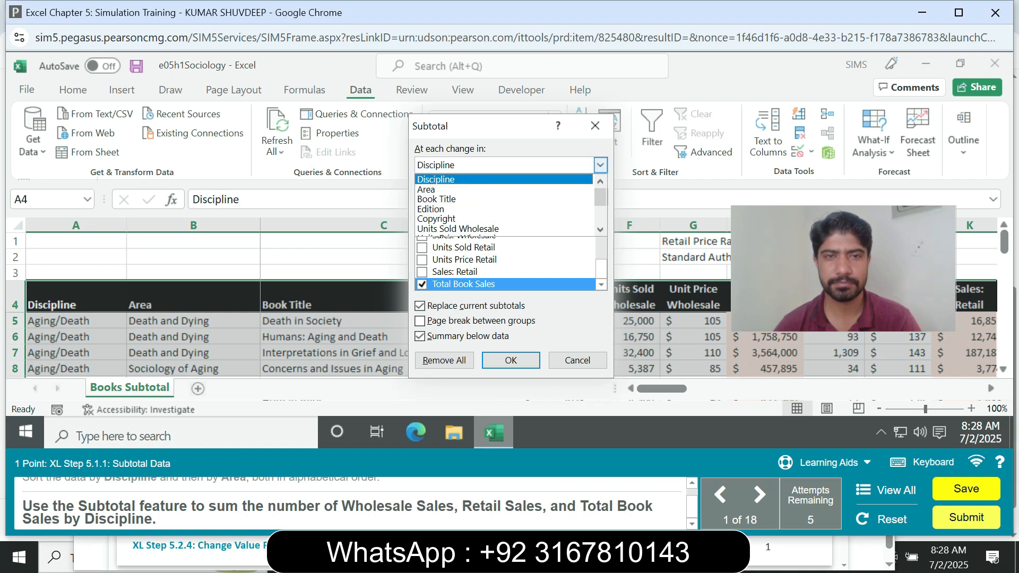
left_click(600, 165)
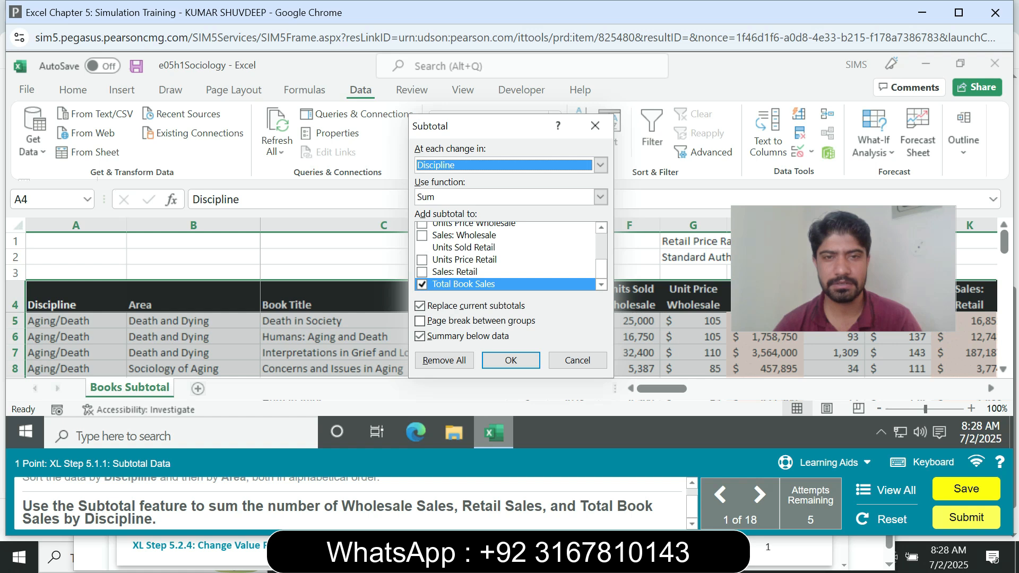
left_click(422, 236)
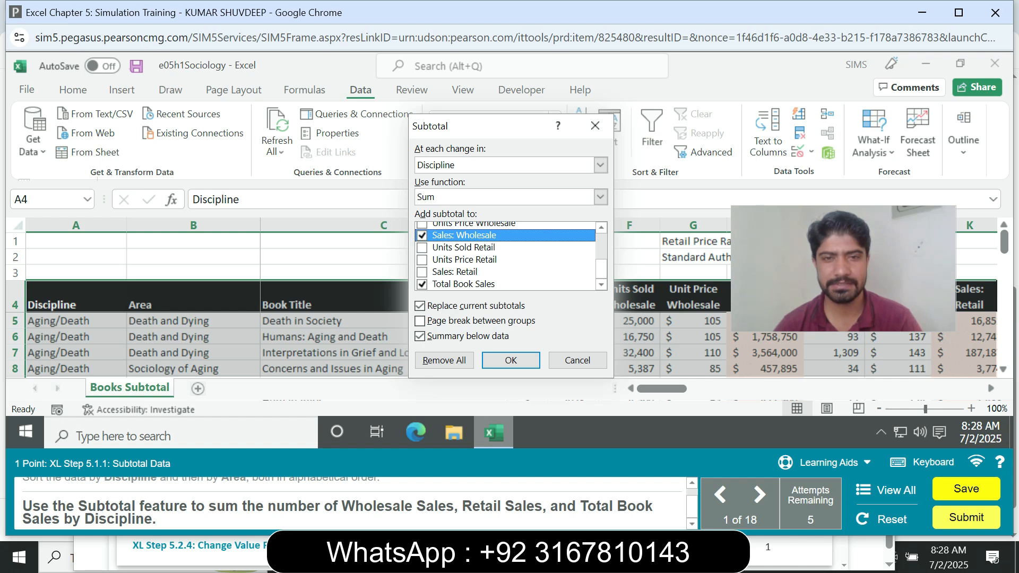
left_click(422, 273)
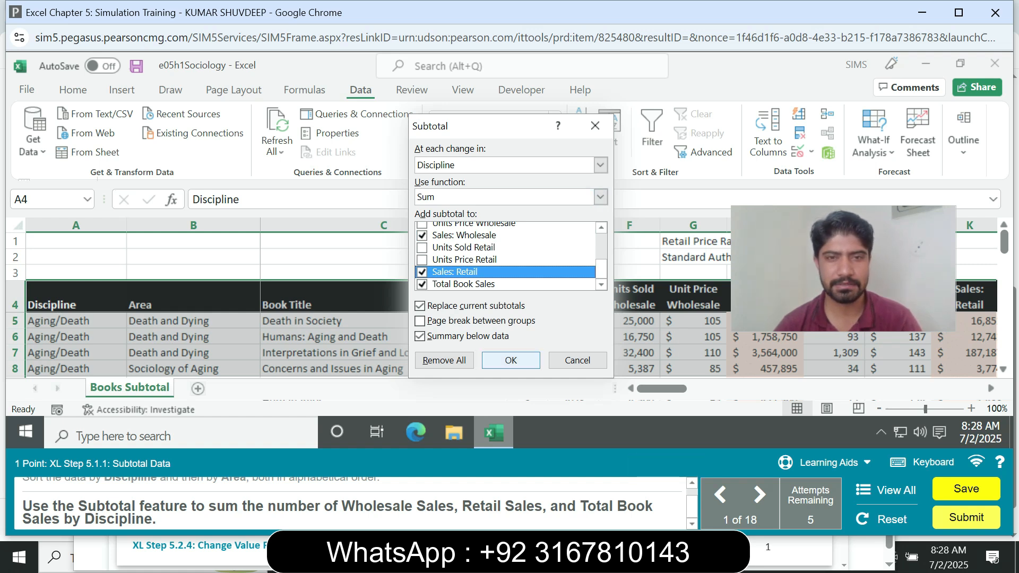
left_click(510, 360)
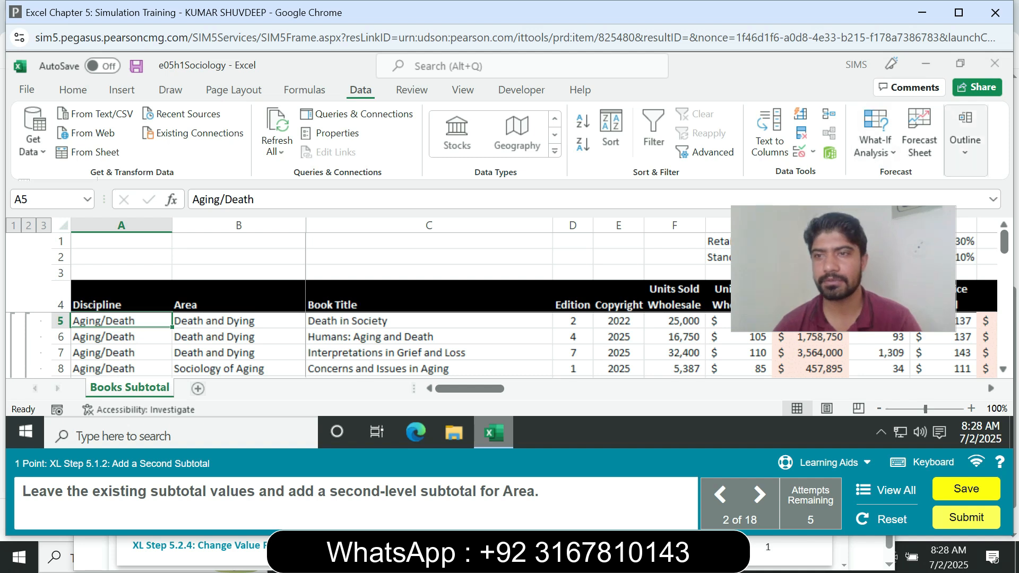
Add a second-level Sum subtotal of Total Book Sales at each change in Area without replacing the current subtotals.
left_click(966, 140)
left_click(916, 194)
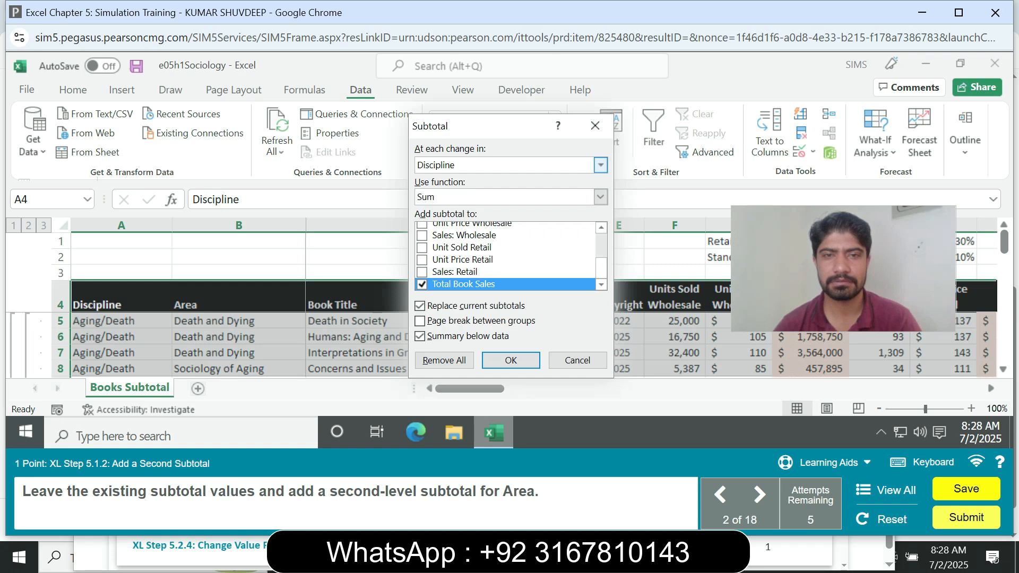
left_click(600, 165)
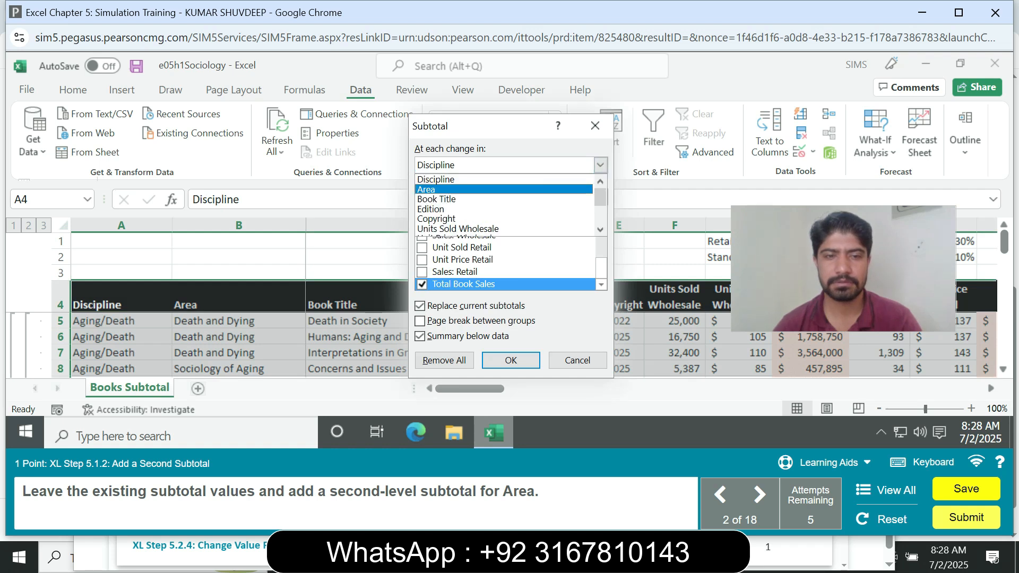
left_click(597, 189)
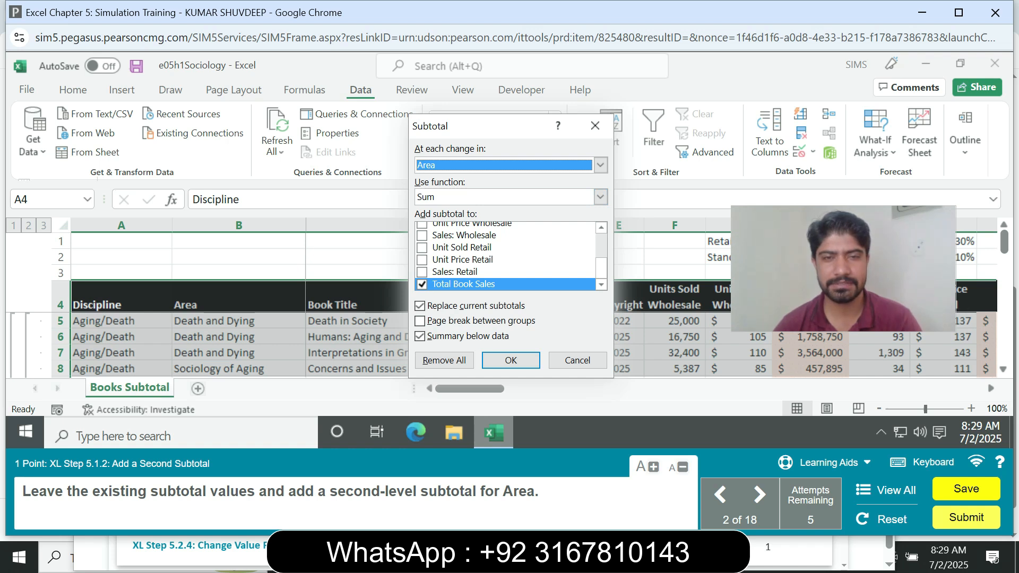
left_click(420, 306)
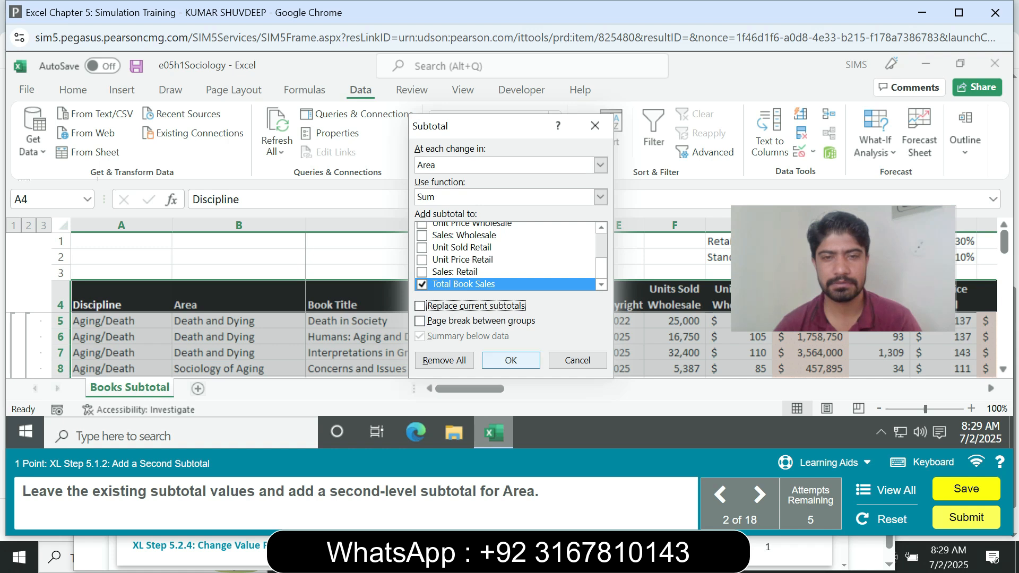
left_click(510, 361)
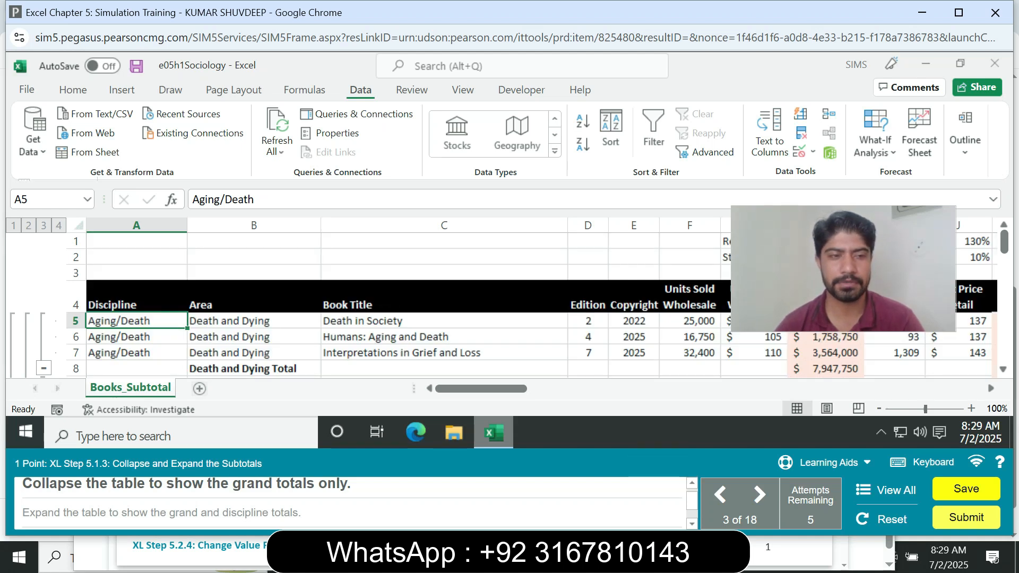
Try to collapse the table using outline level 2 and the Death and Dying and Aging/Death groups.
left_click(43, 368)
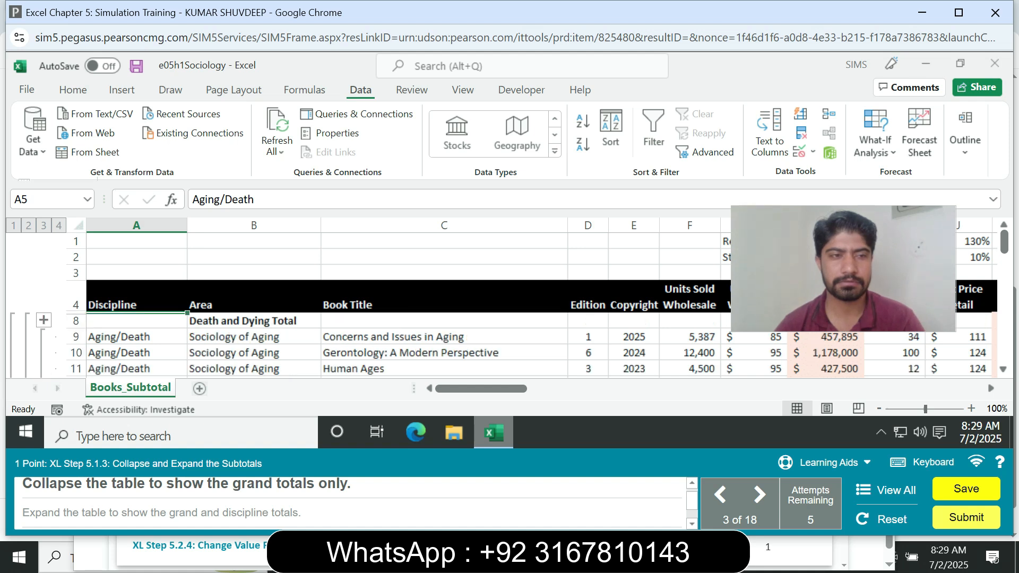
left_click(28, 225)
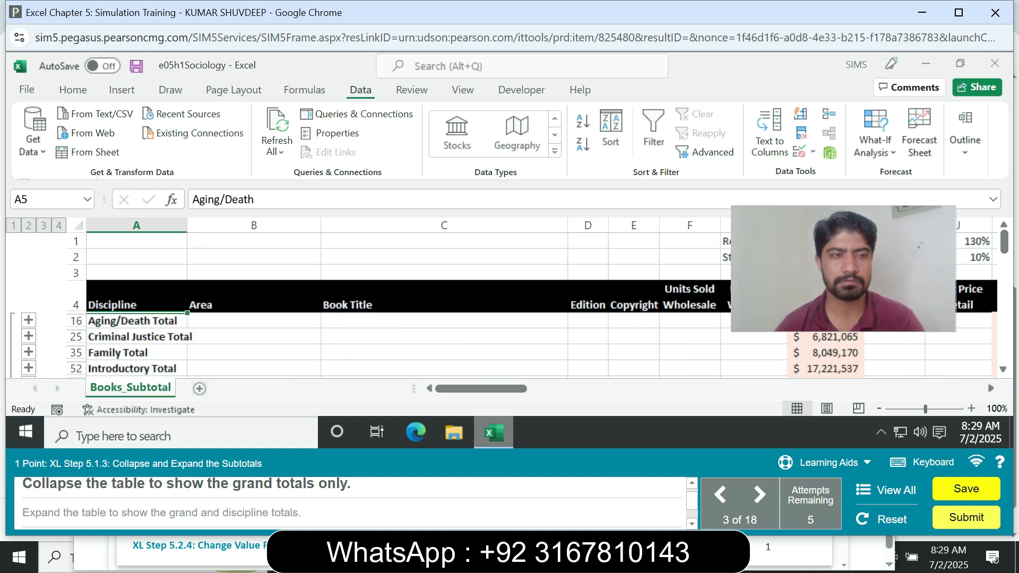
left_click(28, 320)
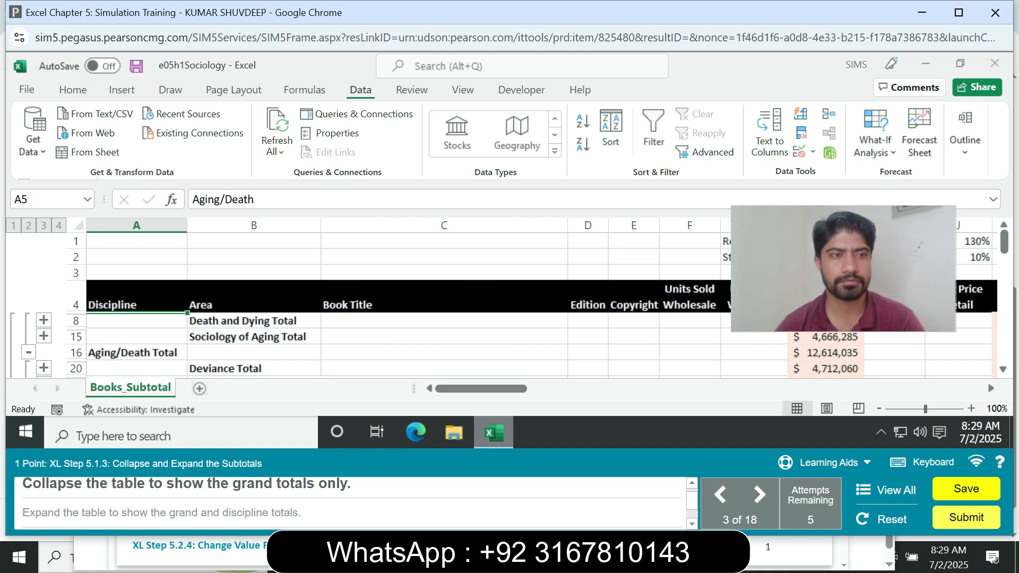
left_click(43, 321)
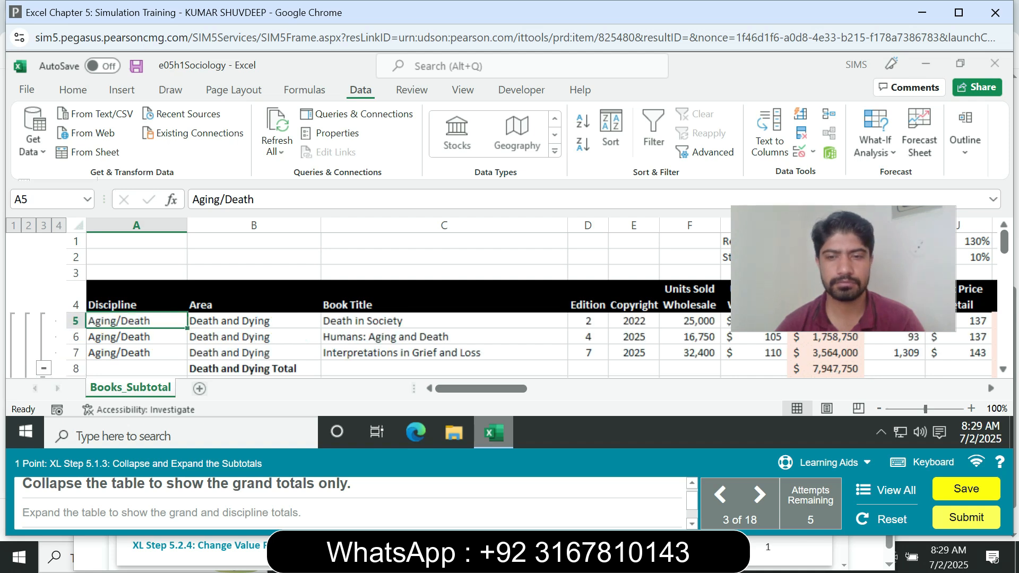
left_click(43, 368)
left_click(28, 352)
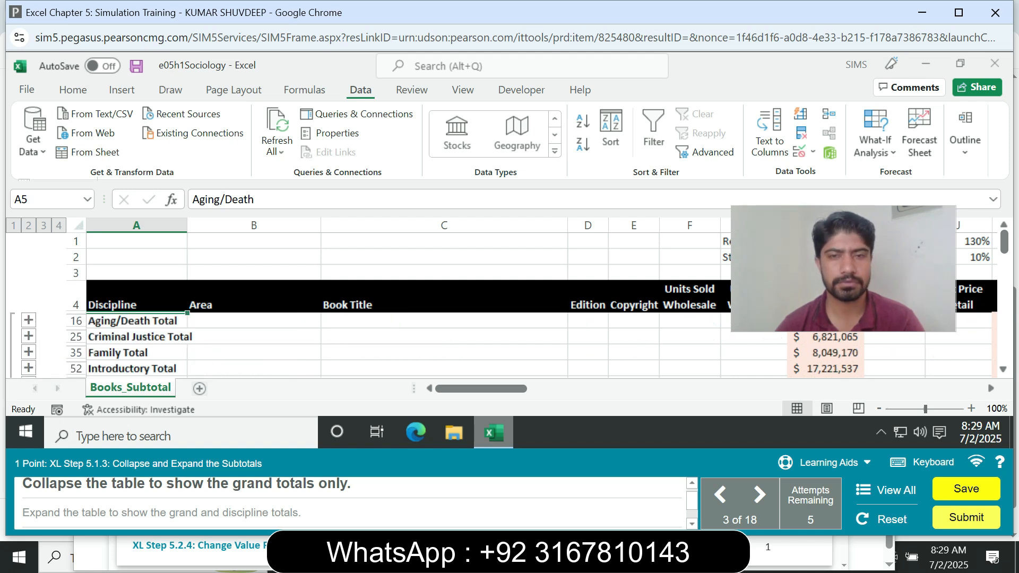
Collapse the table to the grand total, then expand it to outline level 2 for the grand and discipline totals.
left_click(13, 225)
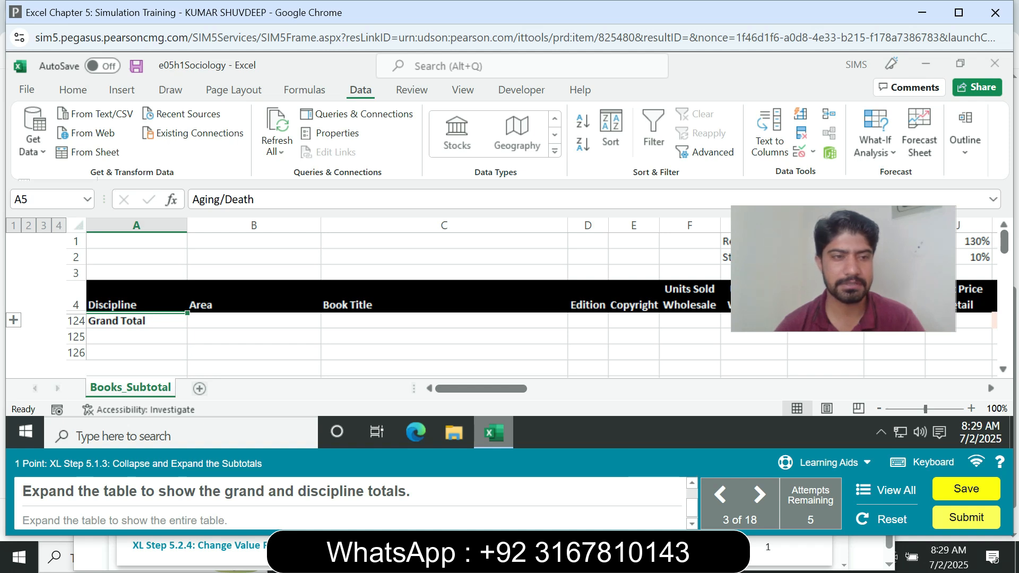
left_click(29, 226)
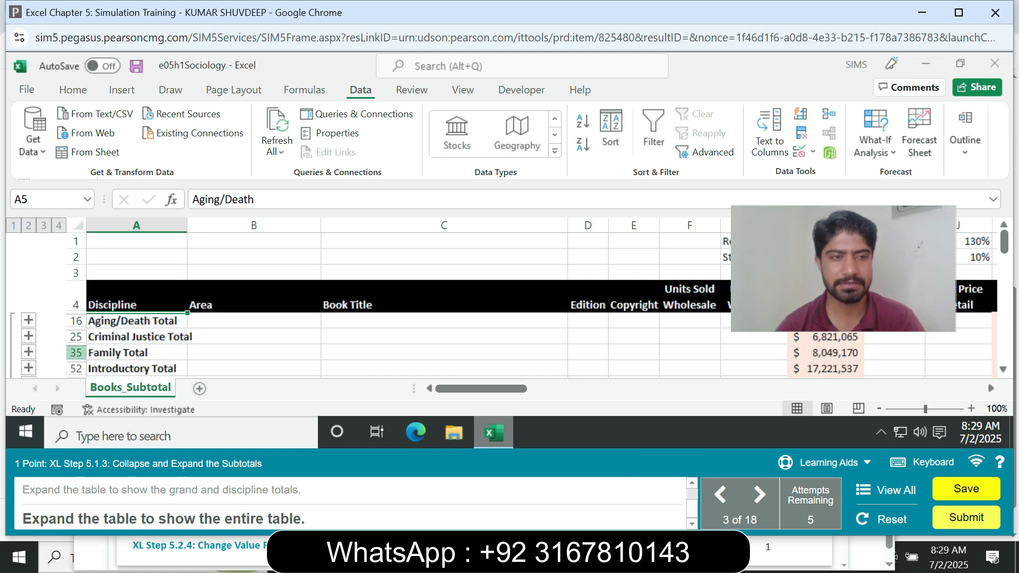
left_click(29, 320)
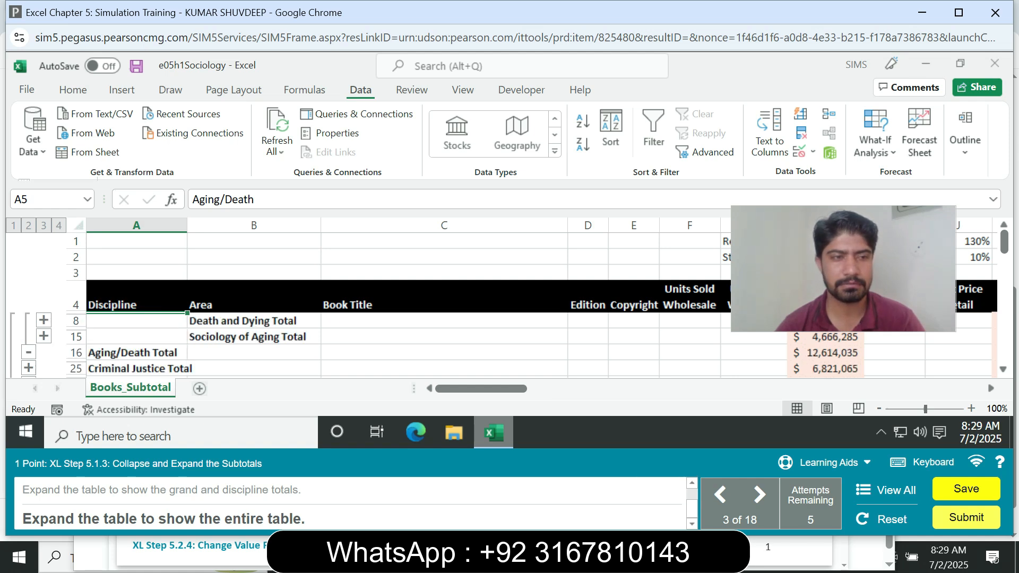
left_click(13, 226)
left_click(28, 226)
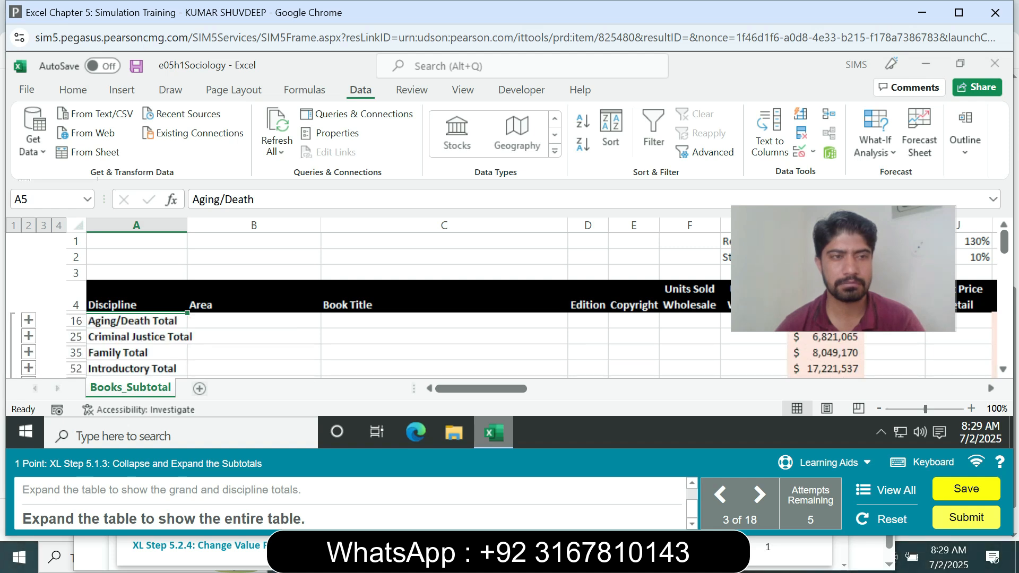
Expand the subtotal outline through level 3 to level 4 to show the entire table.
left_click(43, 226)
left_click(58, 225)
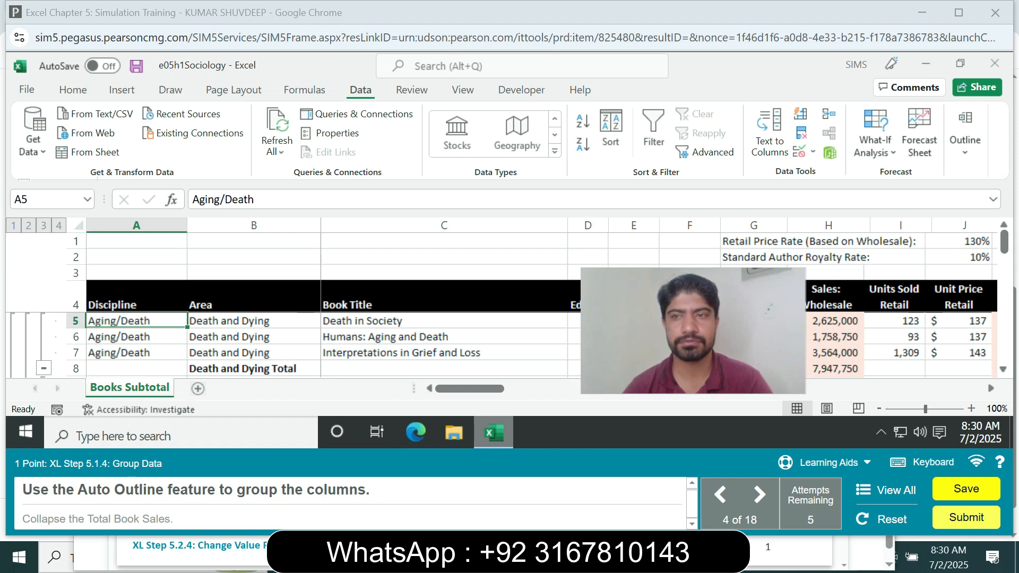
Group the columns with the Auto Outline feature, modifying the existing outline.
left_click(965, 139)
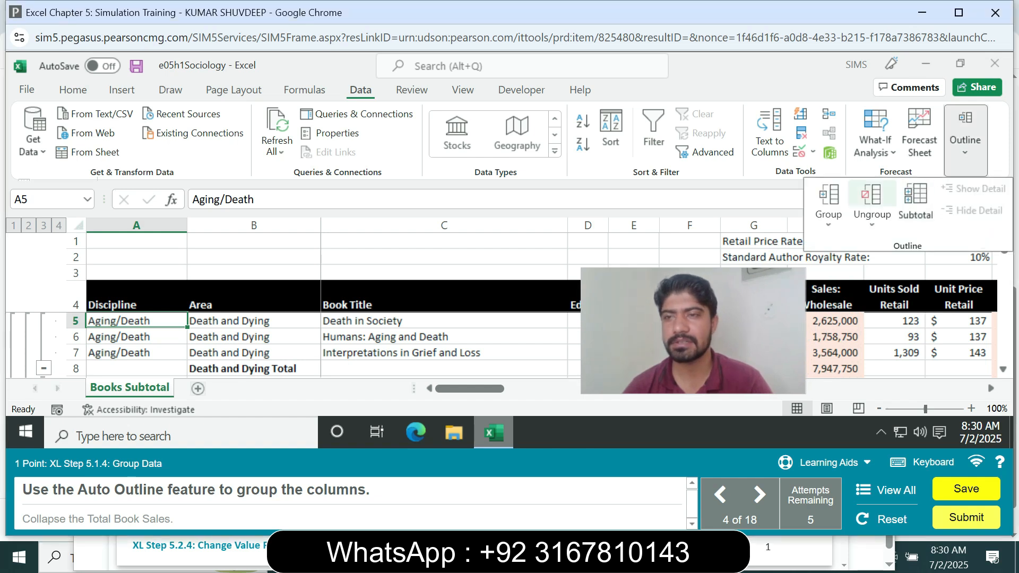
left_click(829, 223)
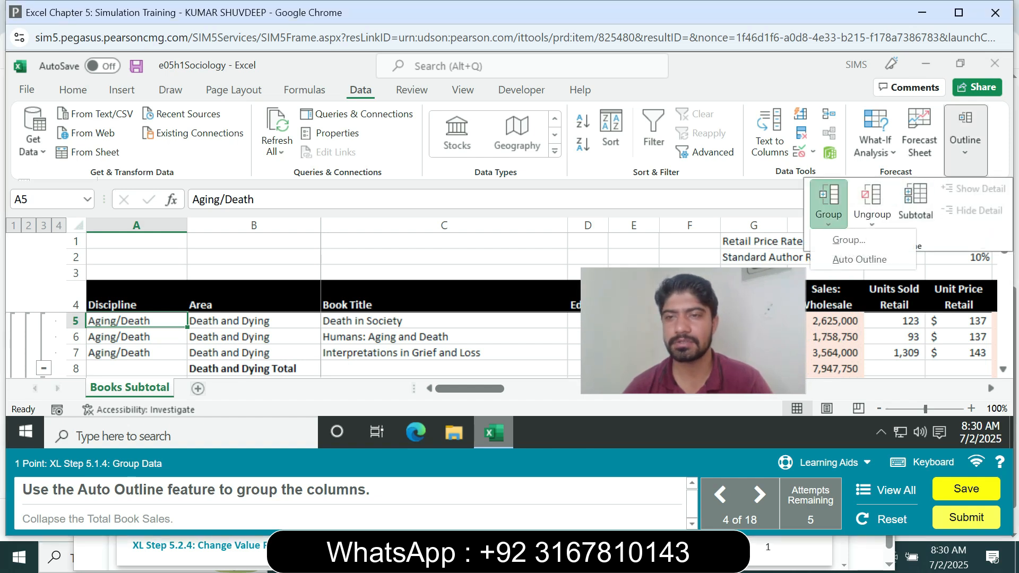
left_click(859, 259)
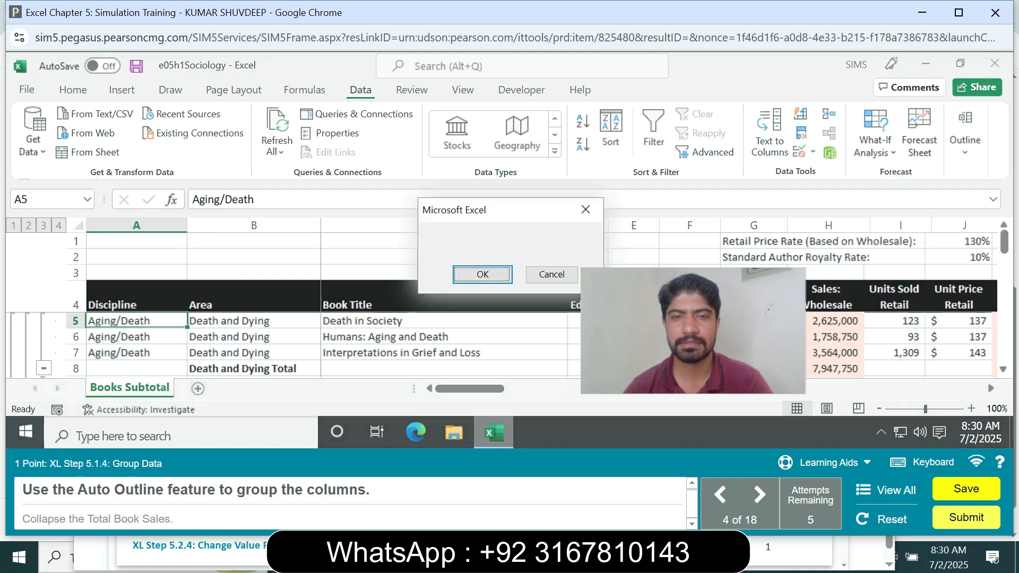
key("Return")
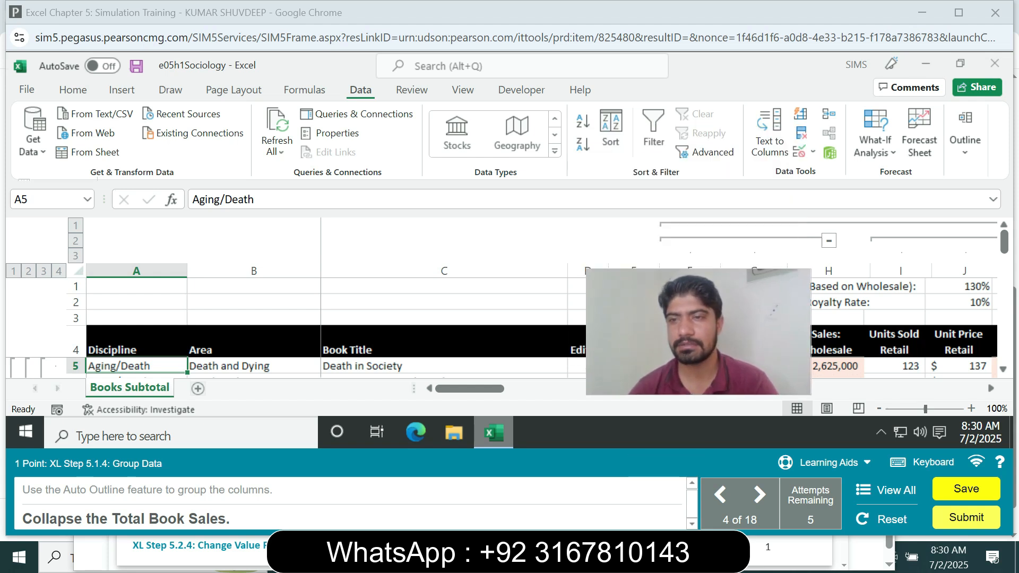
Collapse the Sales: Wholesale column group and the outer column group for Total Book Sales.
left_click(828, 241)
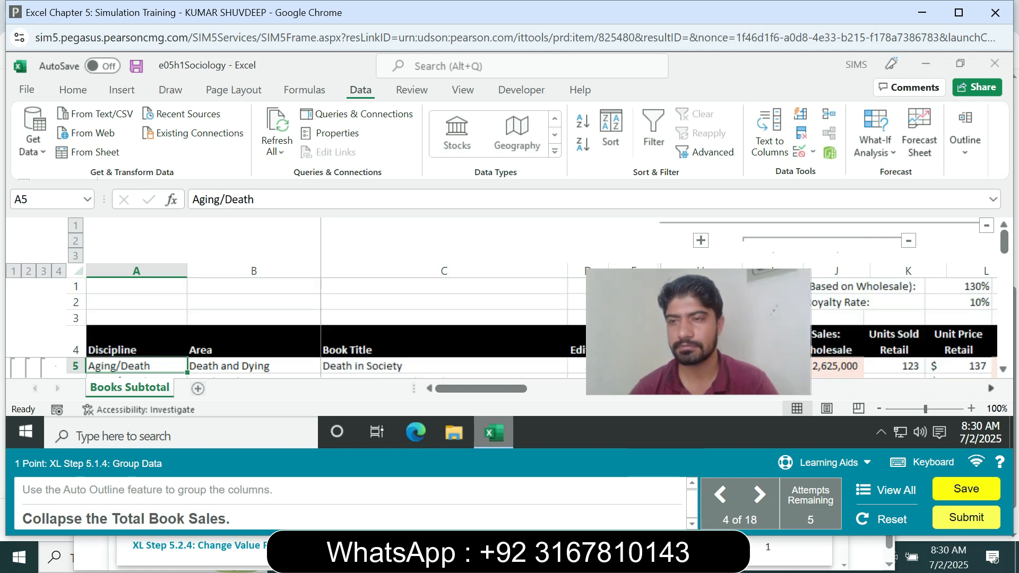
left_click_drag(481, 388, 664, 389)
left_click(699, 226)
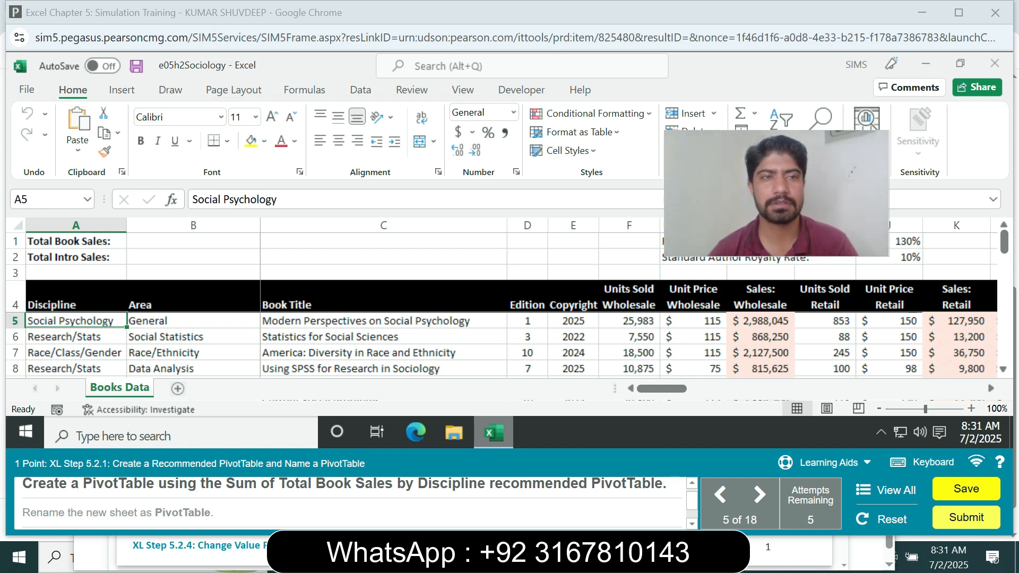
Create a PivotTable from the recommended layout Sum of Total Book Sales by Discipline.
left_click(233, 90)
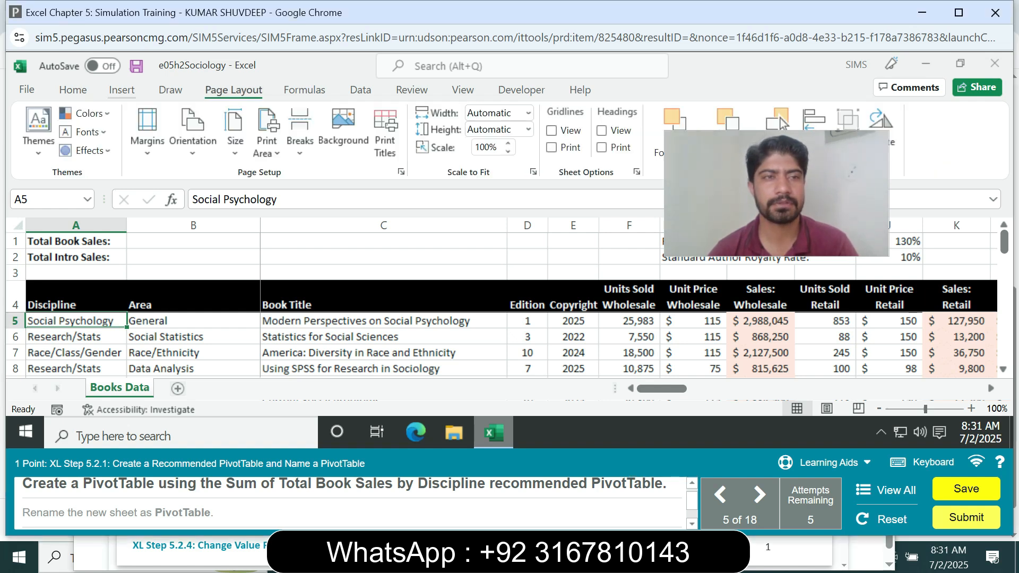
left_click(121, 89)
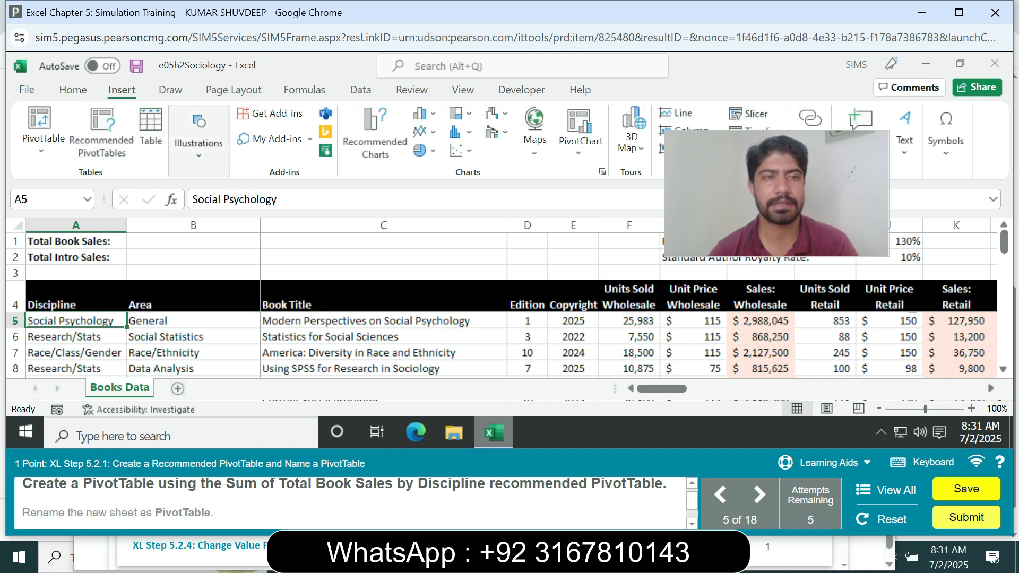
left_click(101, 133)
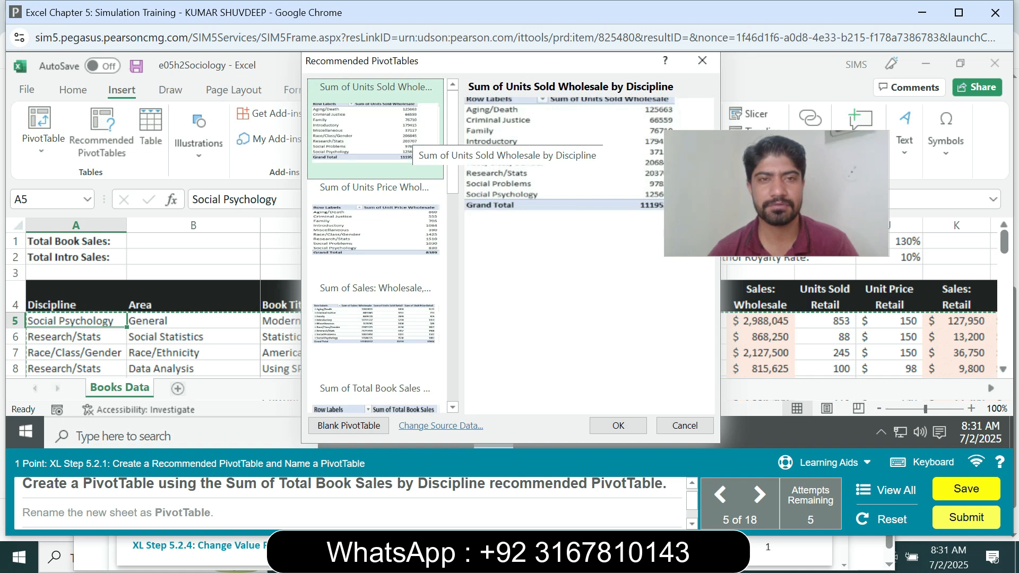
left_click(376, 239)
left_click(375, 327)
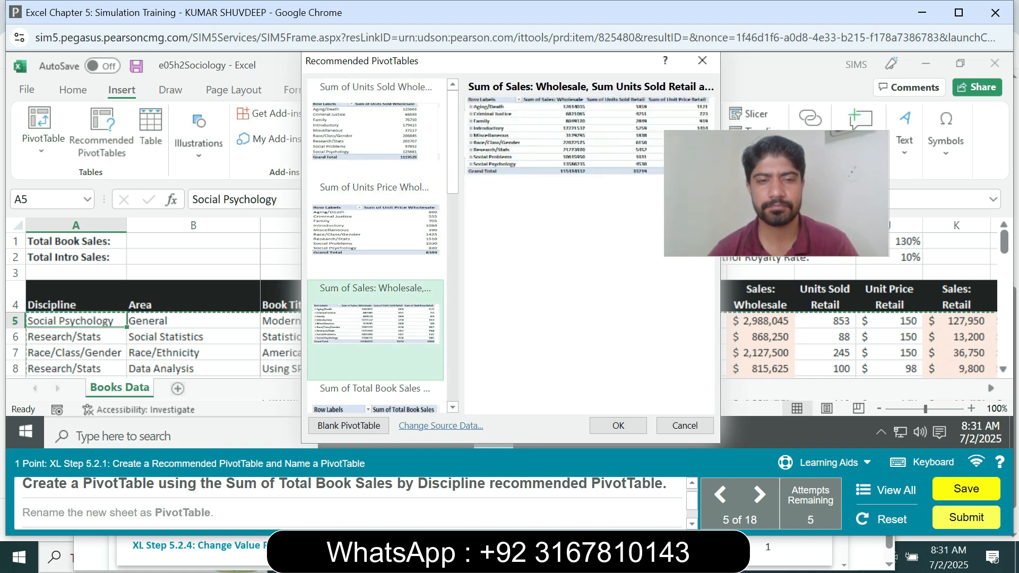
left_click(375, 395)
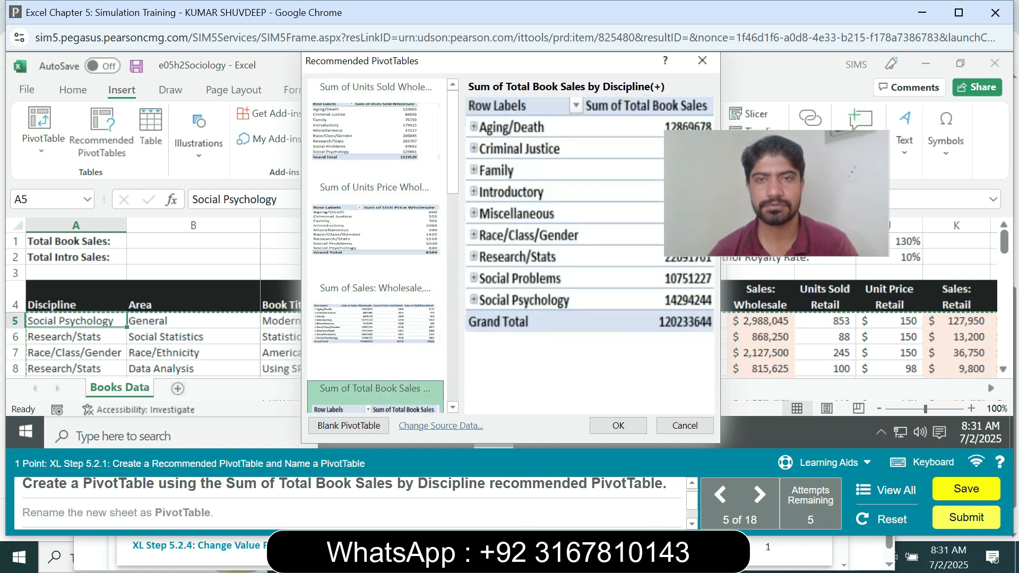
left_click(618, 426)
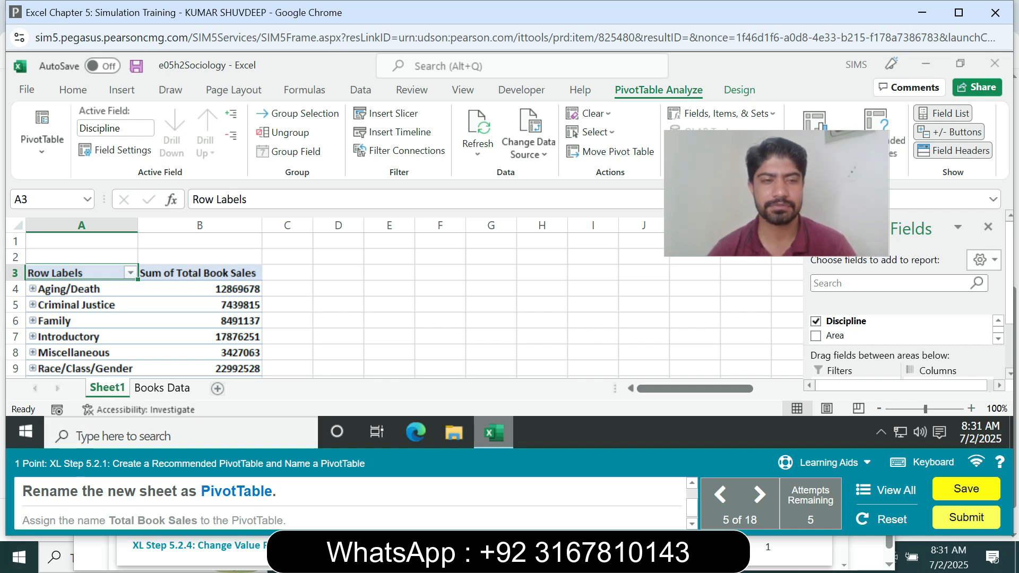
Rename the new sheet holding the PivotTable as PivotTable.
right_click(107, 387)
left_click(159, 236)
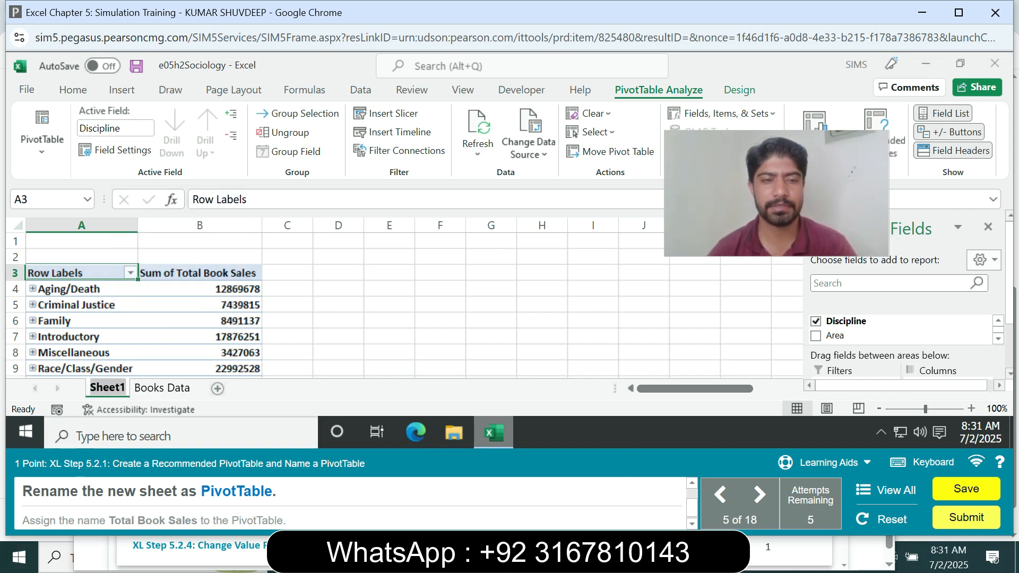
type("Pi")
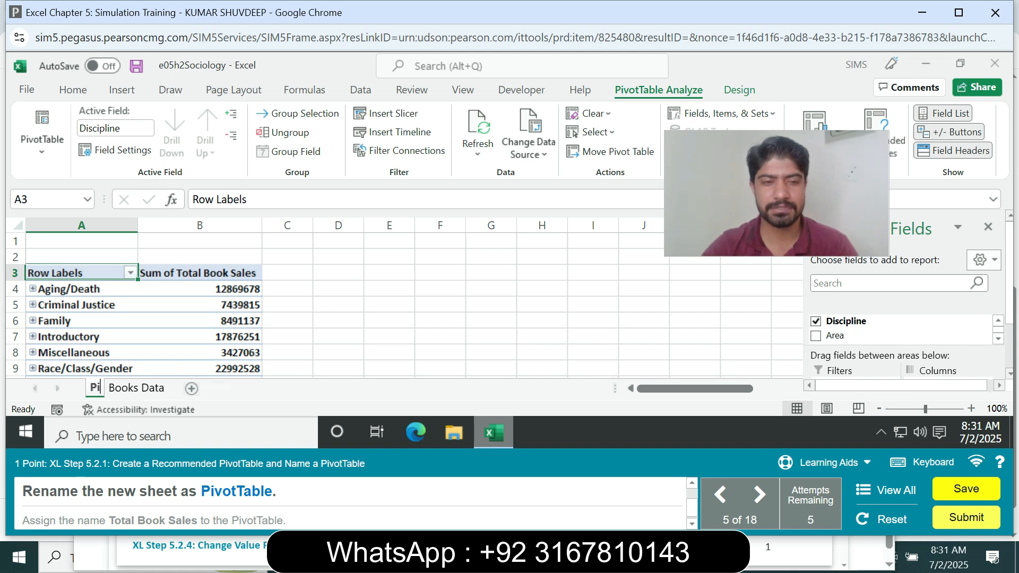
type("vot")
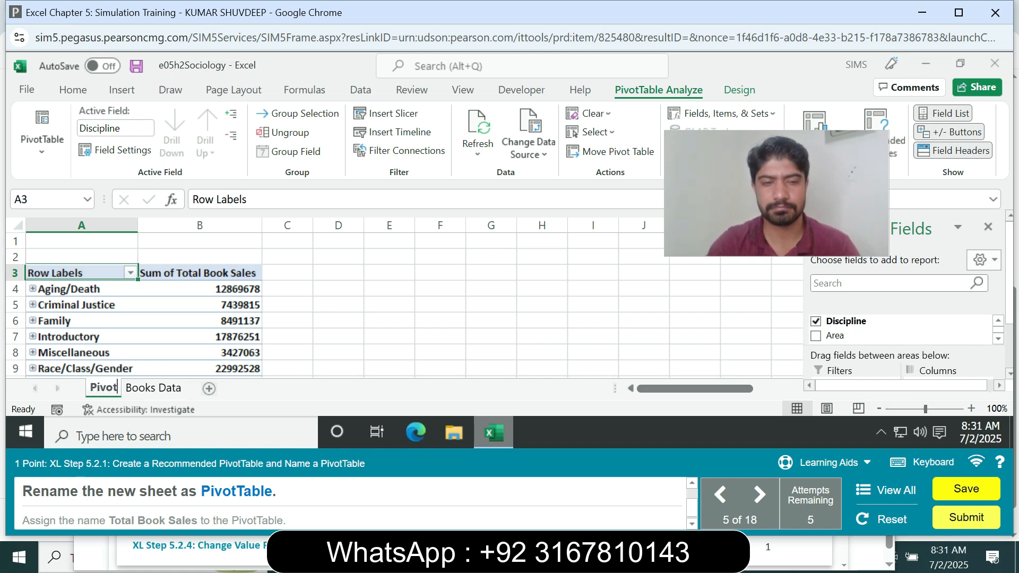
type("Table")
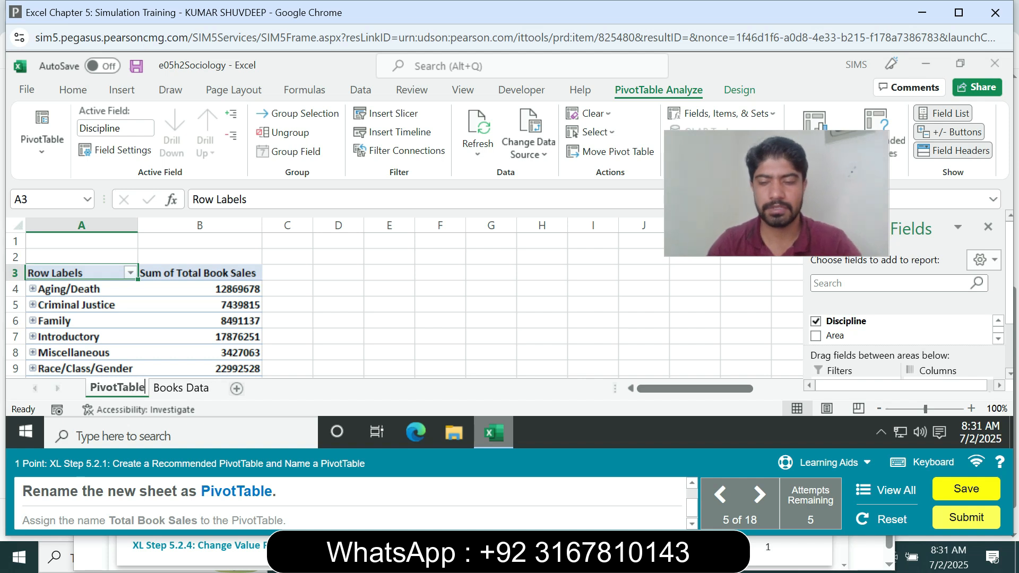
key("Return")
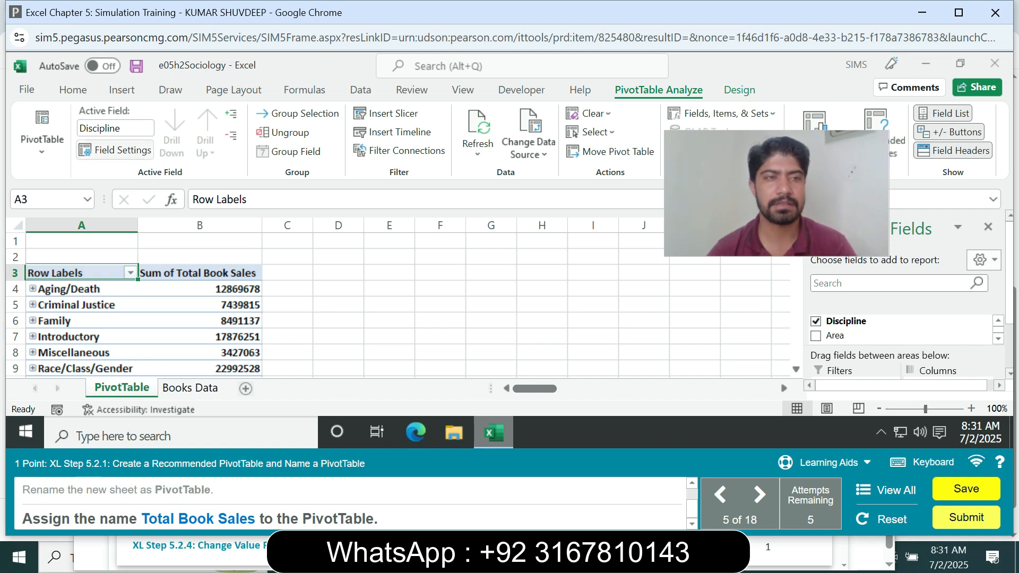
Try to rename the active Discipline field as Total Book Sales.
left_click(116, 128)
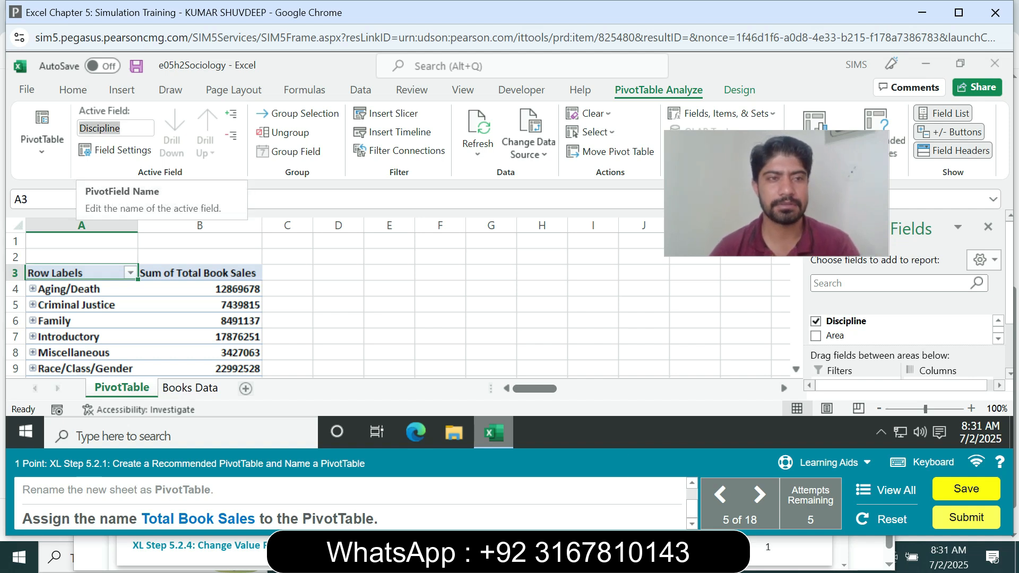
type("Total")
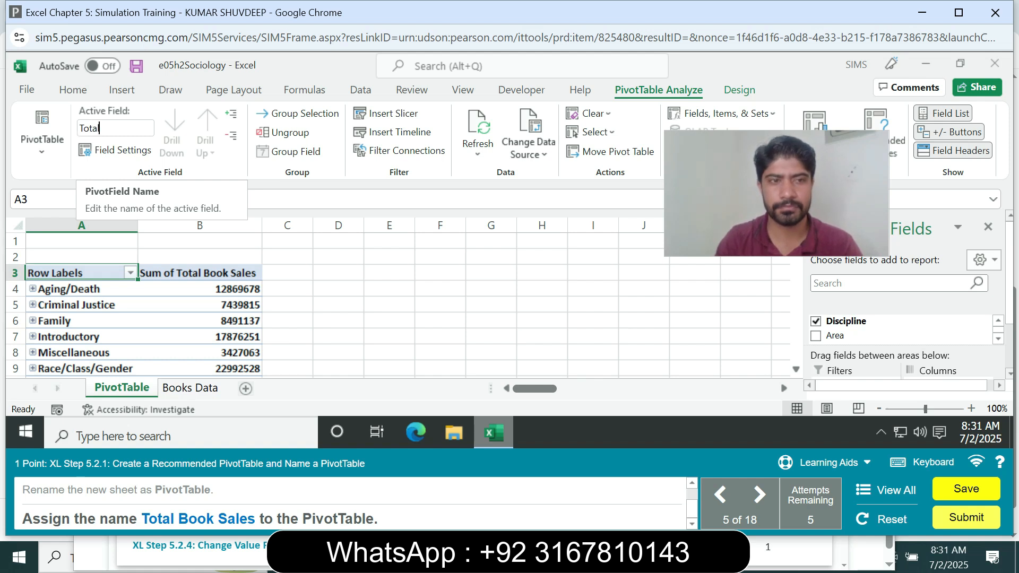
type(" Book Sales")
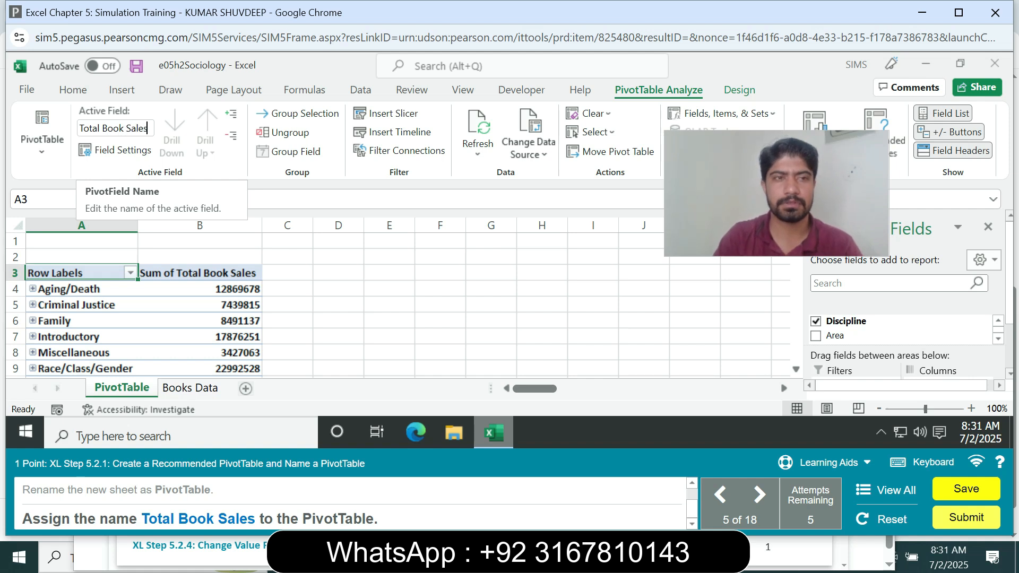
key("Return")
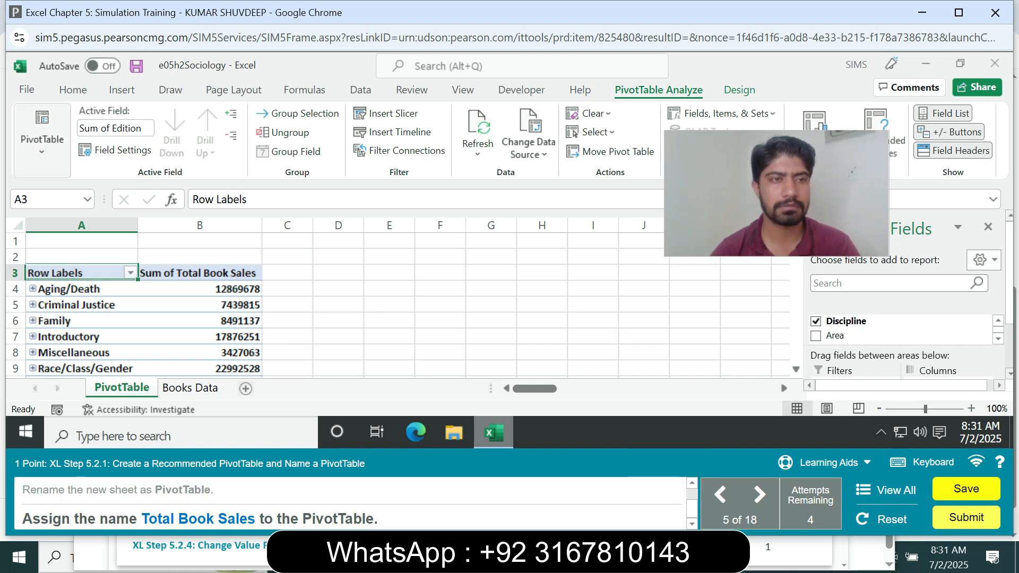
Assign the name Total Book Sales to the PivotTable itself.
left_click(42, 139)
left_click(60, 211)
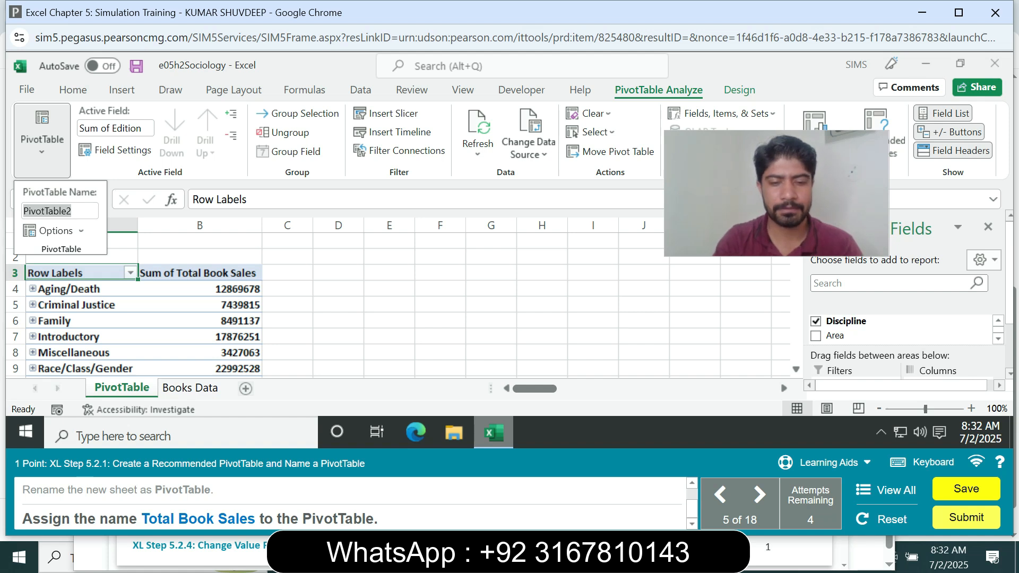
type("To")
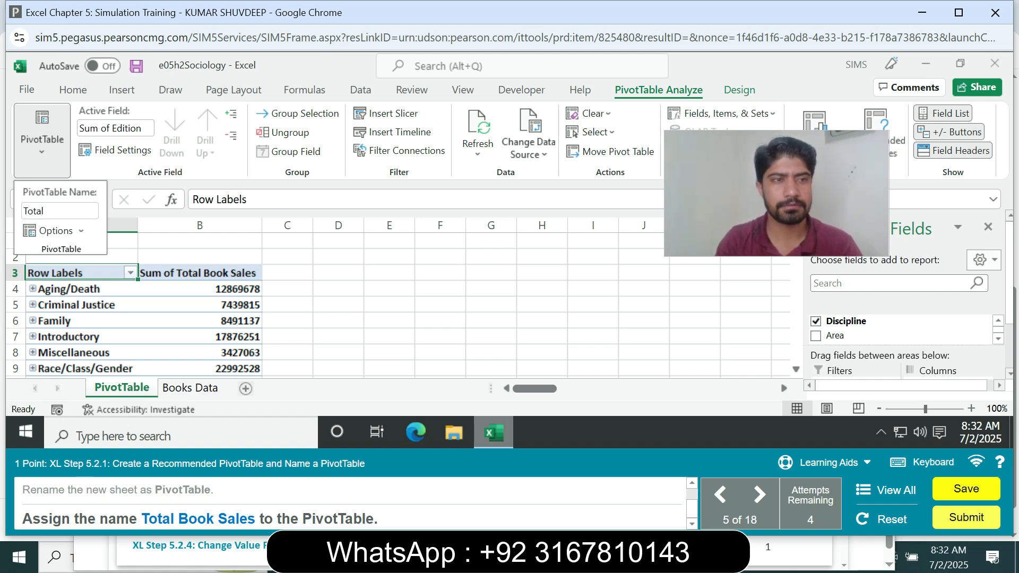
type("tal B")
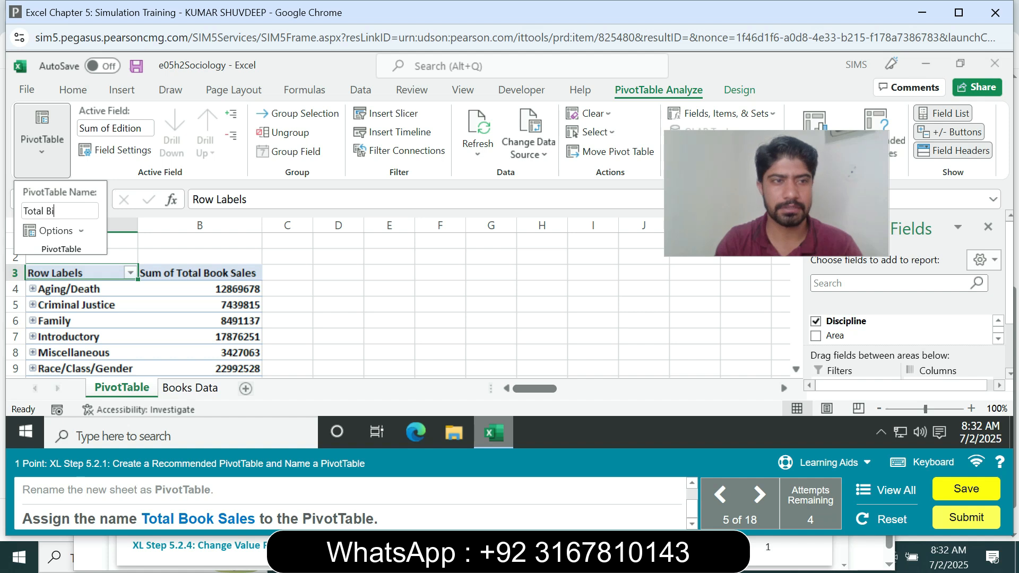
type("ook Sales")
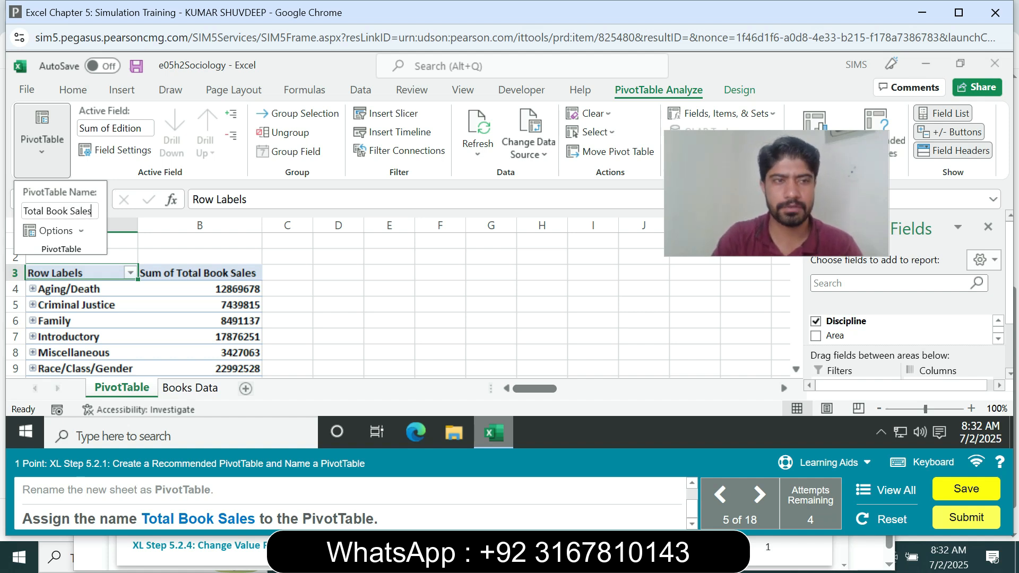
key("Return")
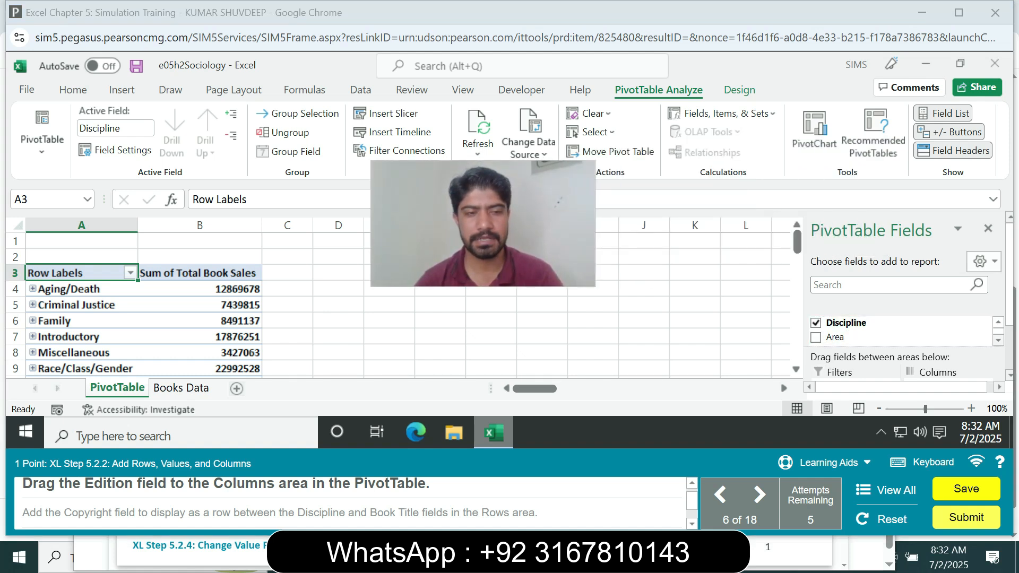
Add the Edition field to the Columns area of the PivotTable.
scroll(903, 330, "down", 1)
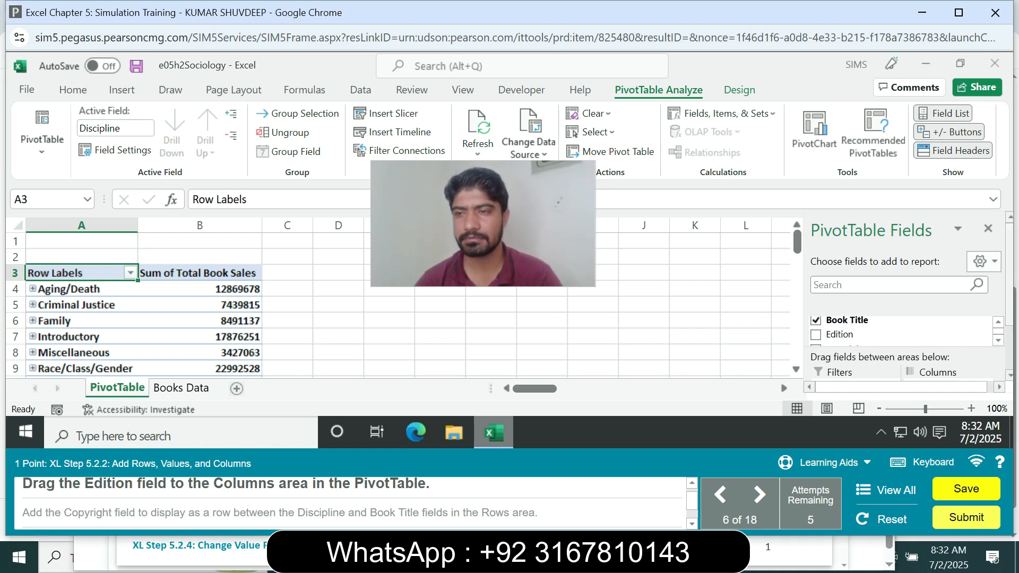
scroll(908, 294, "down", 2)
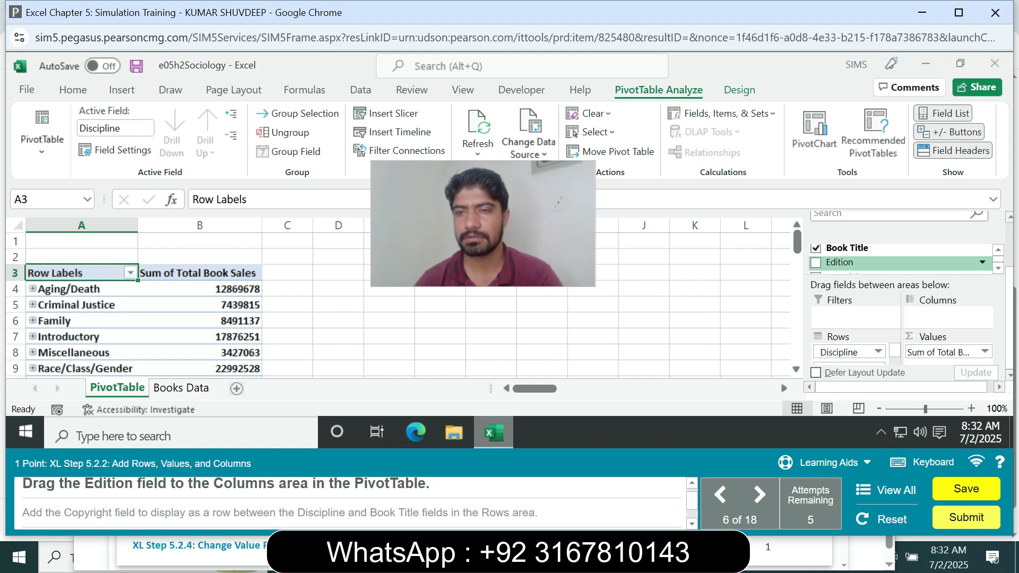
left_click_drag(840, 262, 945, 317)
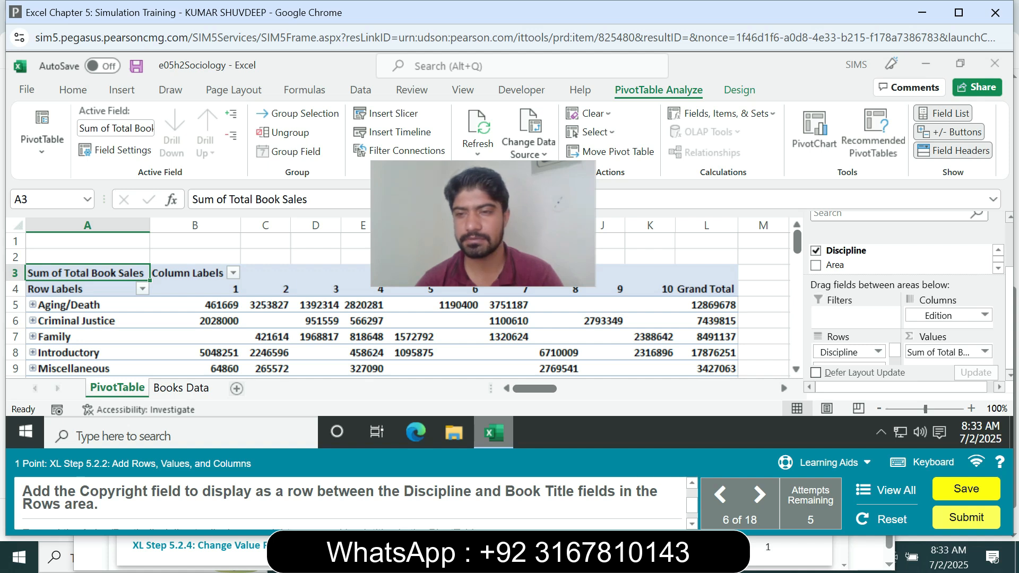
Add the Copyright field to the Rows area between the Discipline and Book Title fields.
left_click_drag(895, 350, 895, 352)
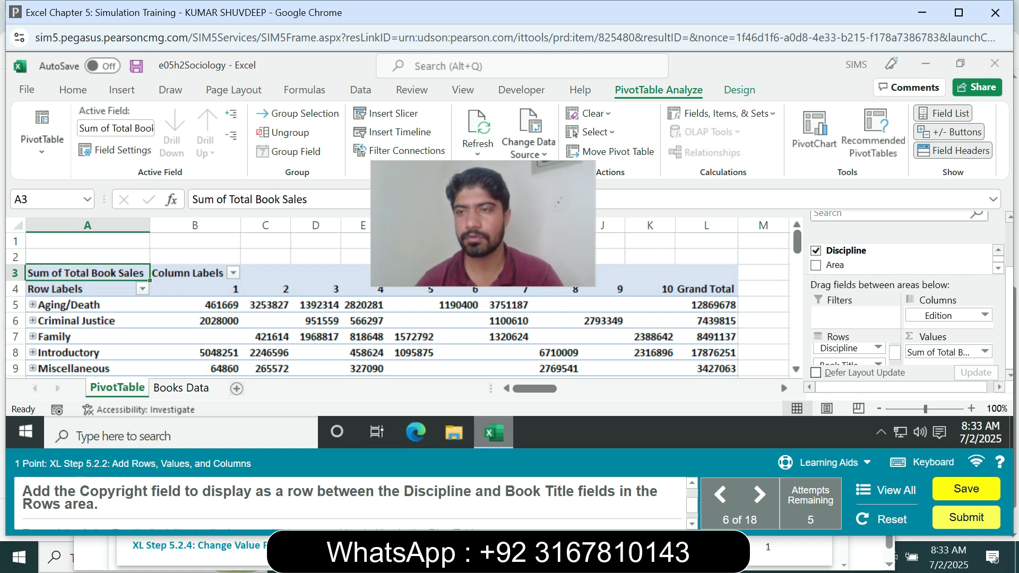
left_click(999, 269)
left_click(998, 268)
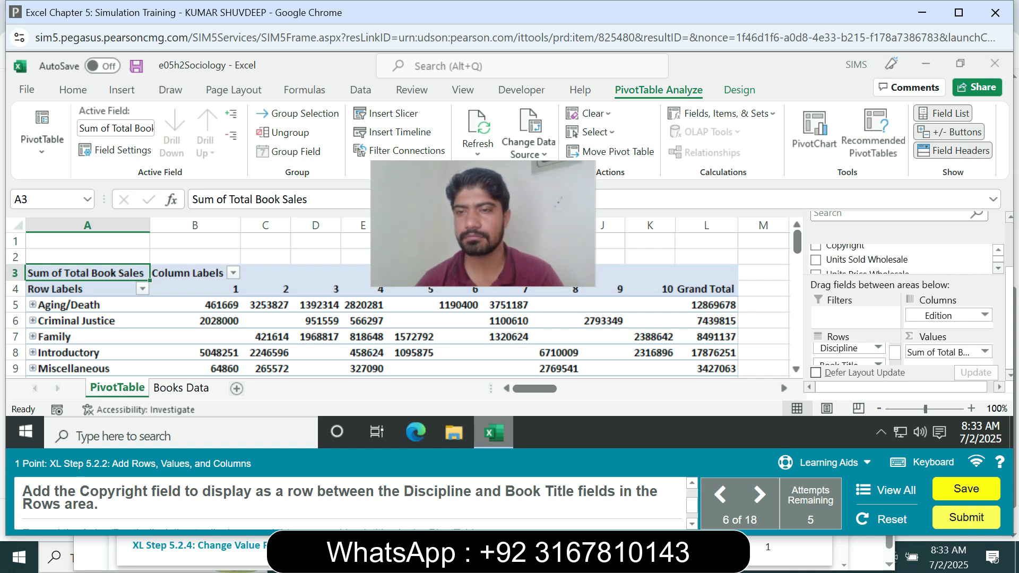
left_click_drag(828, 246, 836, 356)
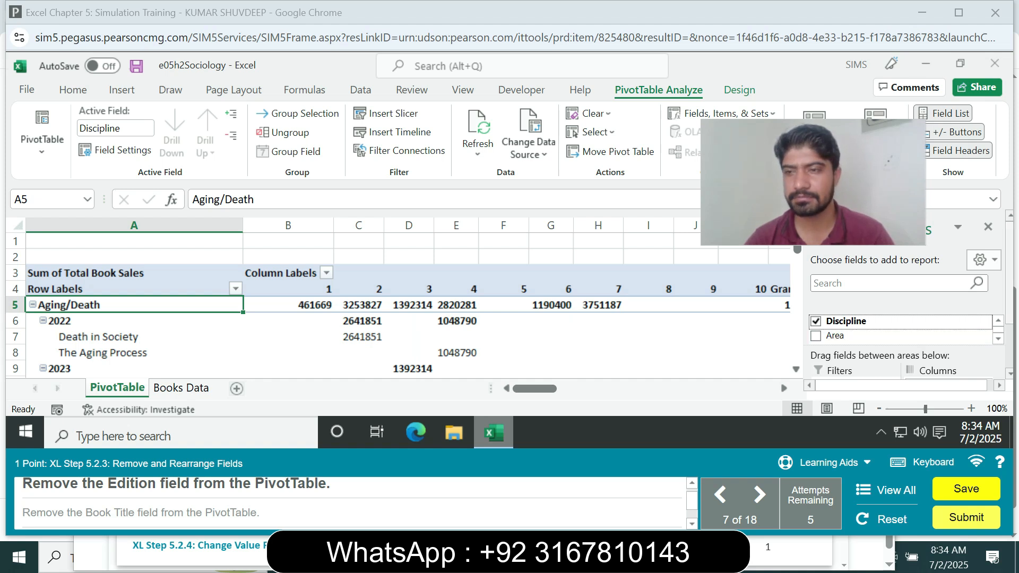
Remove the Edition field from the Columns area of the PivotTable.
scroll(902, 298, "down", 3)
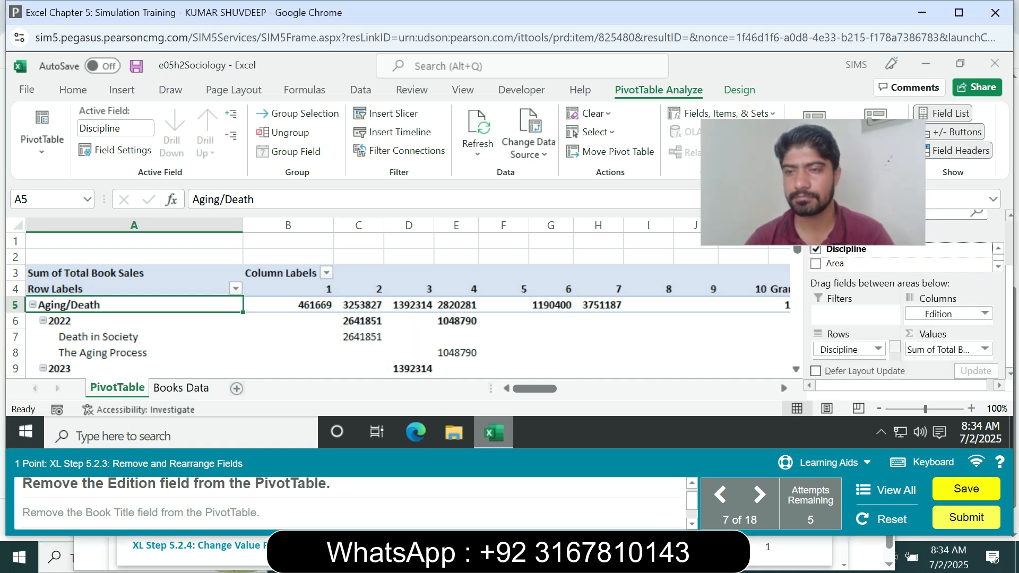
left_click(984, 313)
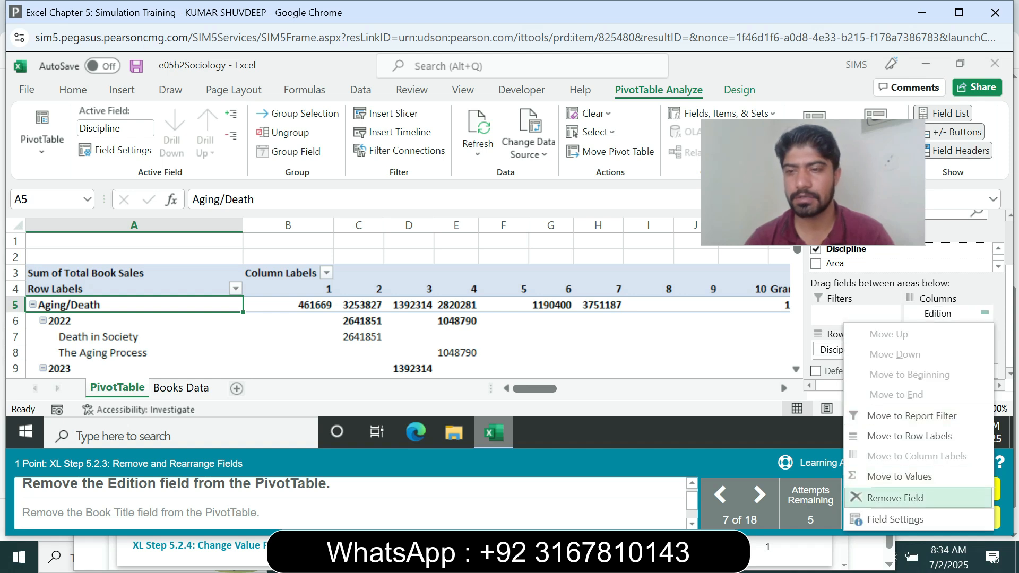
left_click(895, 498)
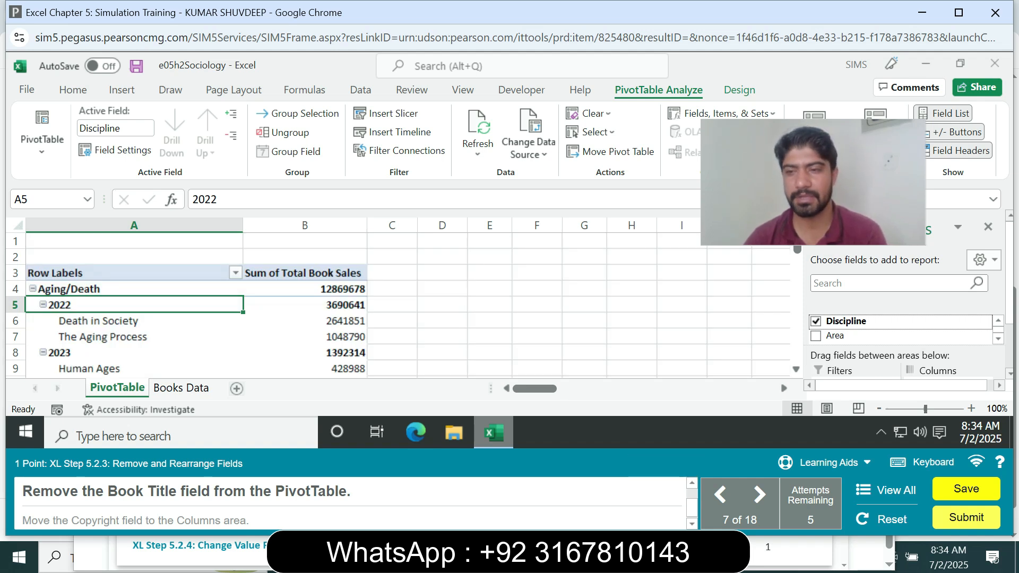
Remove the Book Title field from the Rows area of the PivotTable.
scroll(903, 319, "down", 3)
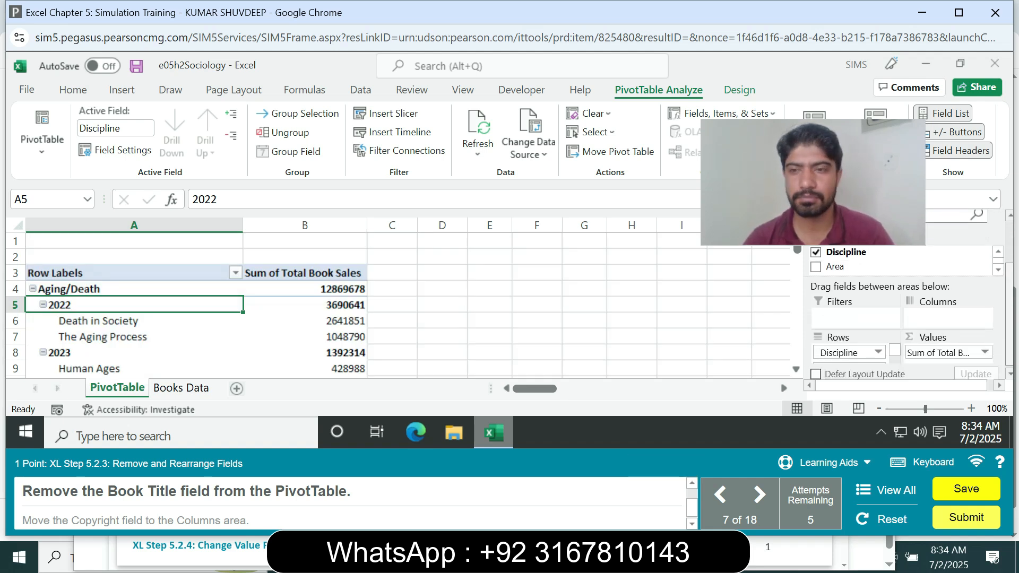
scroll(896, 346, "down", 1)
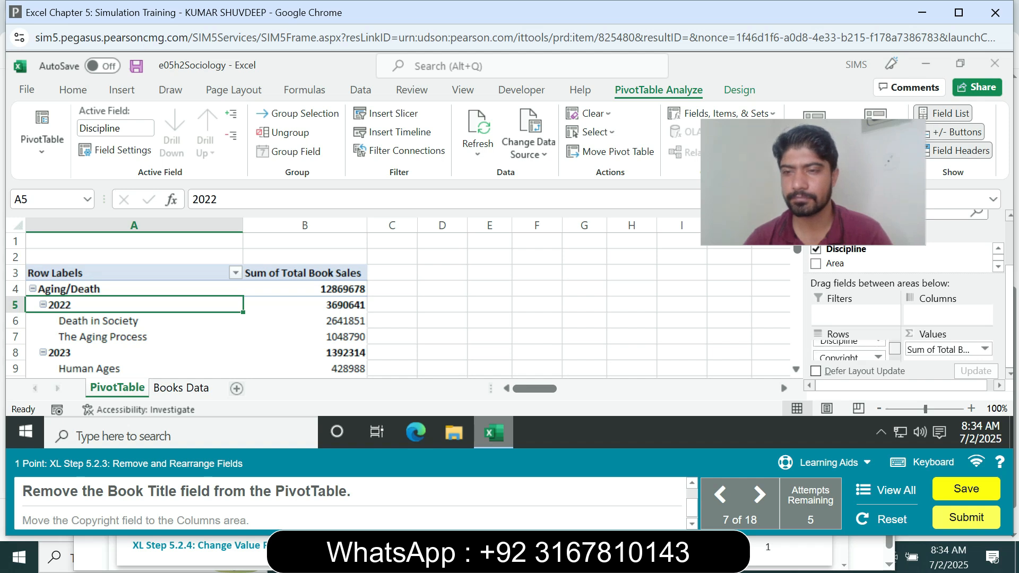
left_click(879, 353)
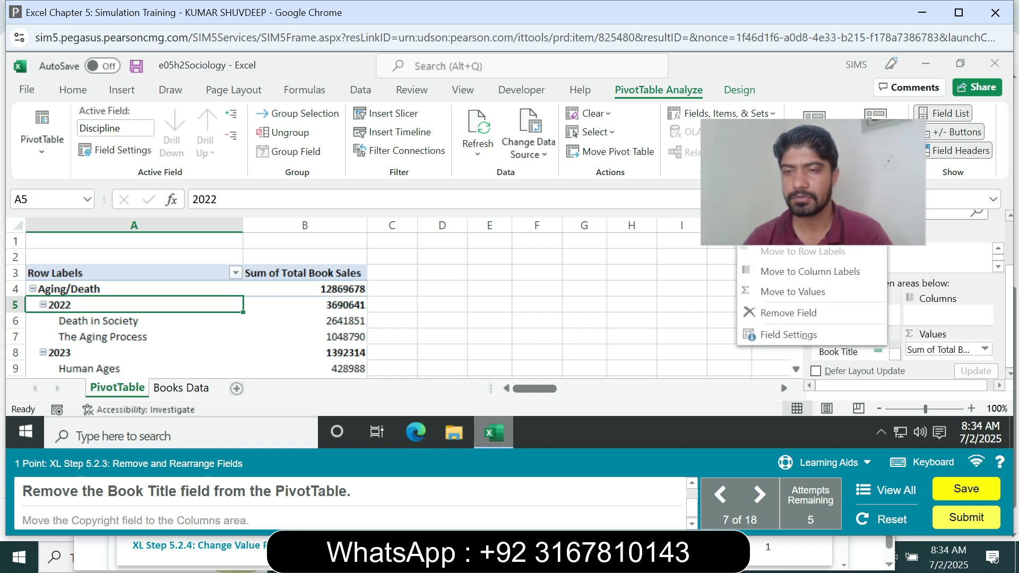
left_click(789, 334)
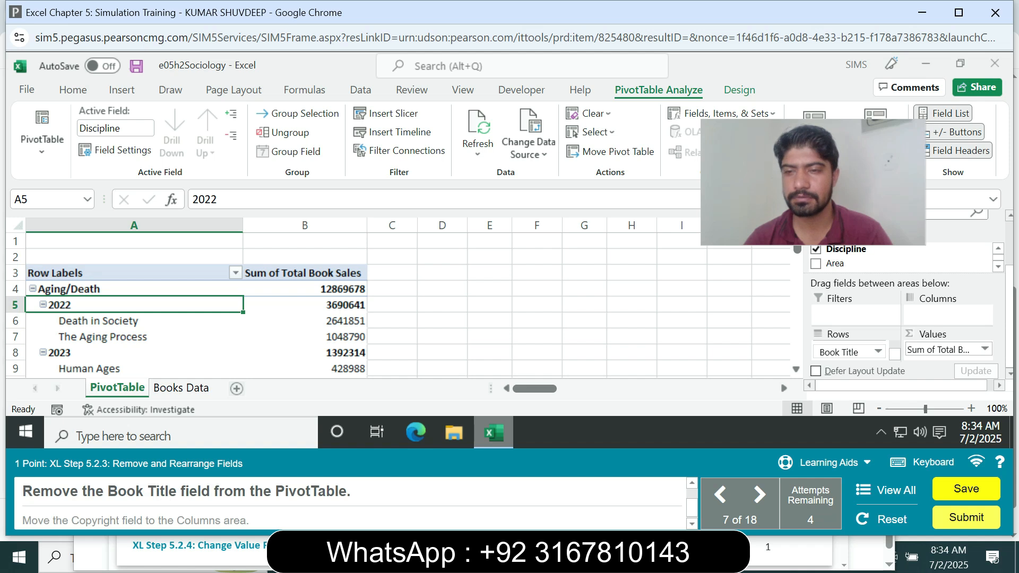
left_click(789, 313)
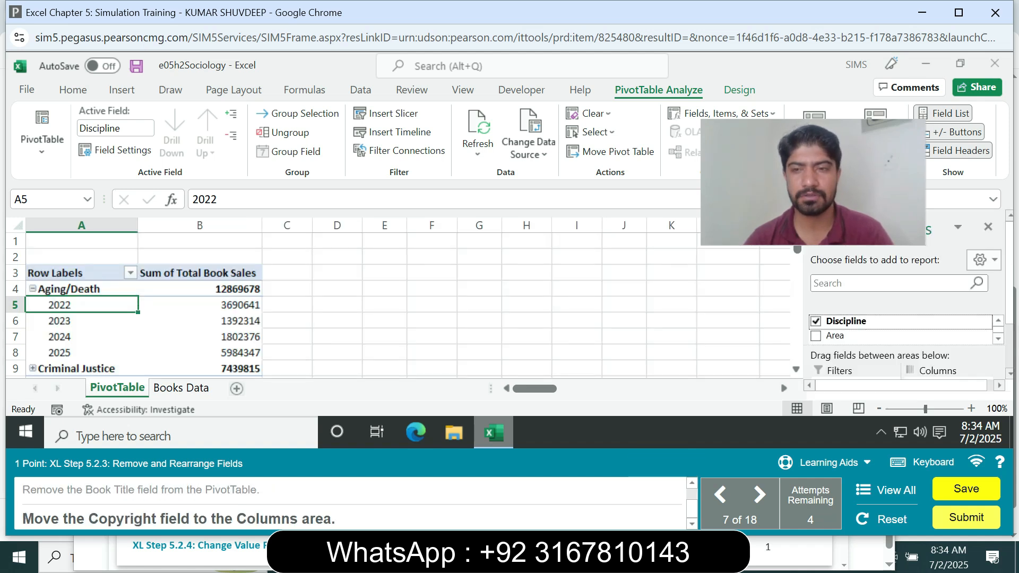
Move the Copyright field from the Rows area to the Columns area of the PivotTable.
scroll(911, 295, "down", 2)
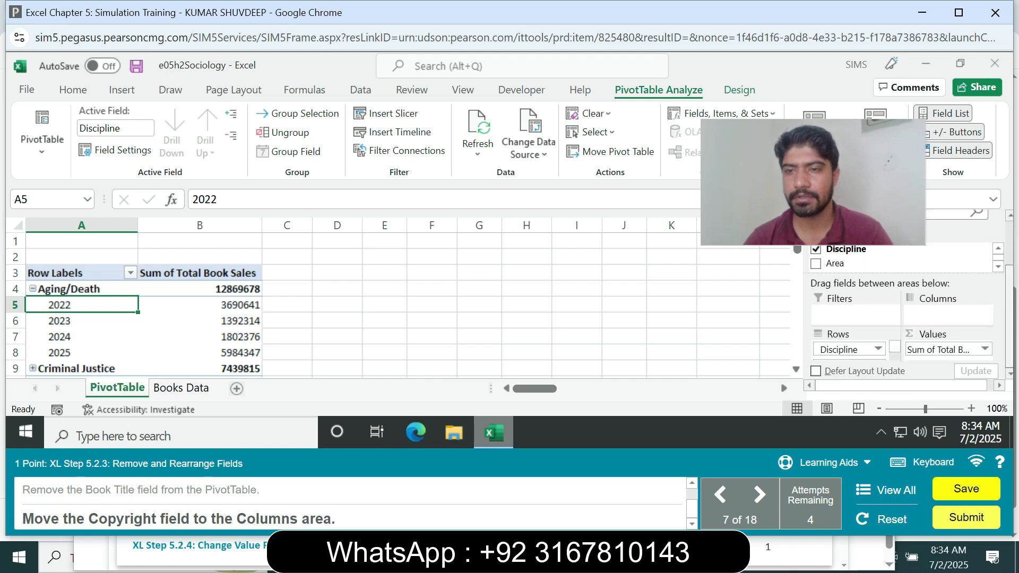
scroll(849, 350, "down", 1)
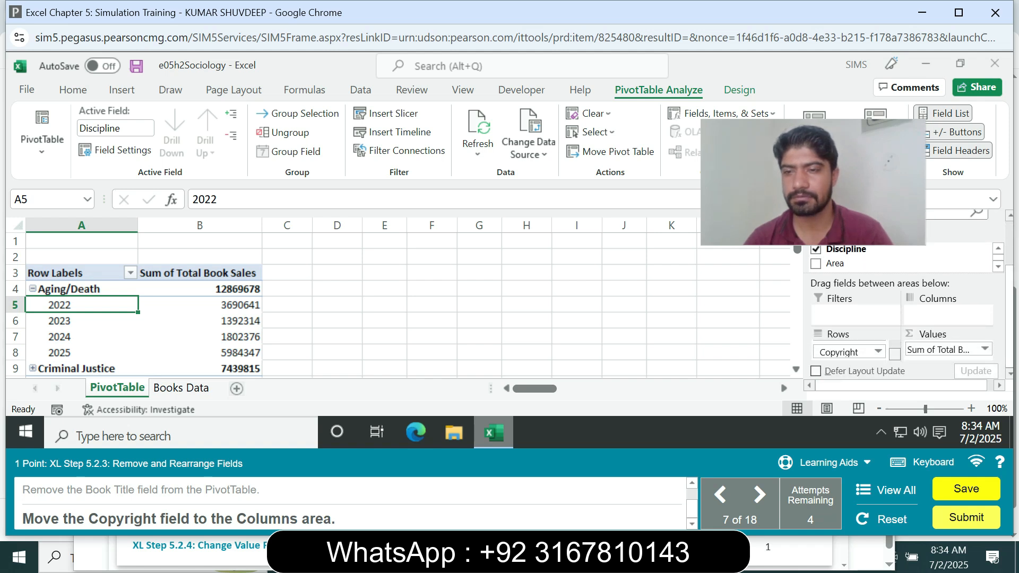
left_click_drag(844, 352, 945, 313)
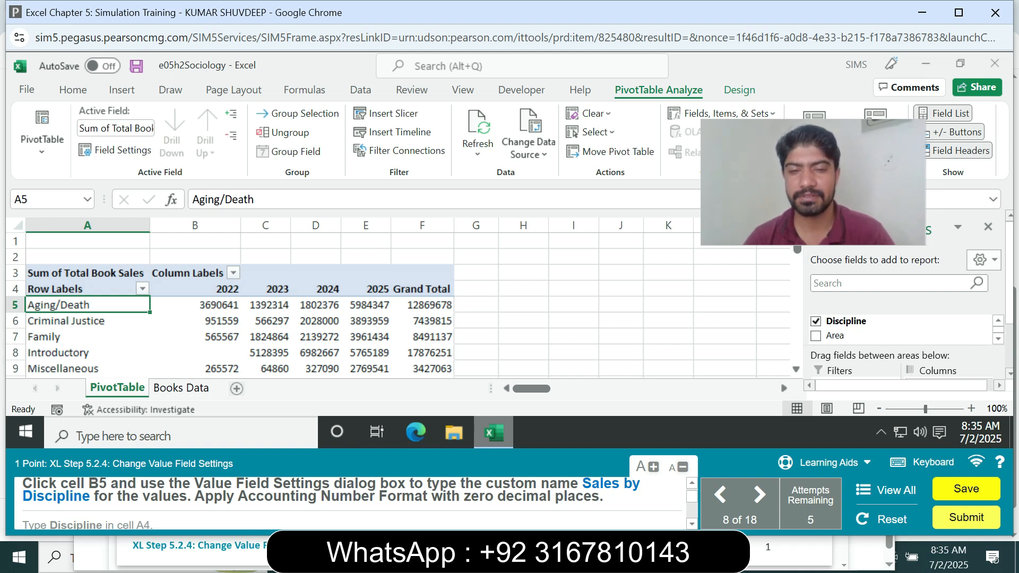
Open the value field settings for cell B5 and enter the custom name Sales by Discipline.
left_click(48, 200)
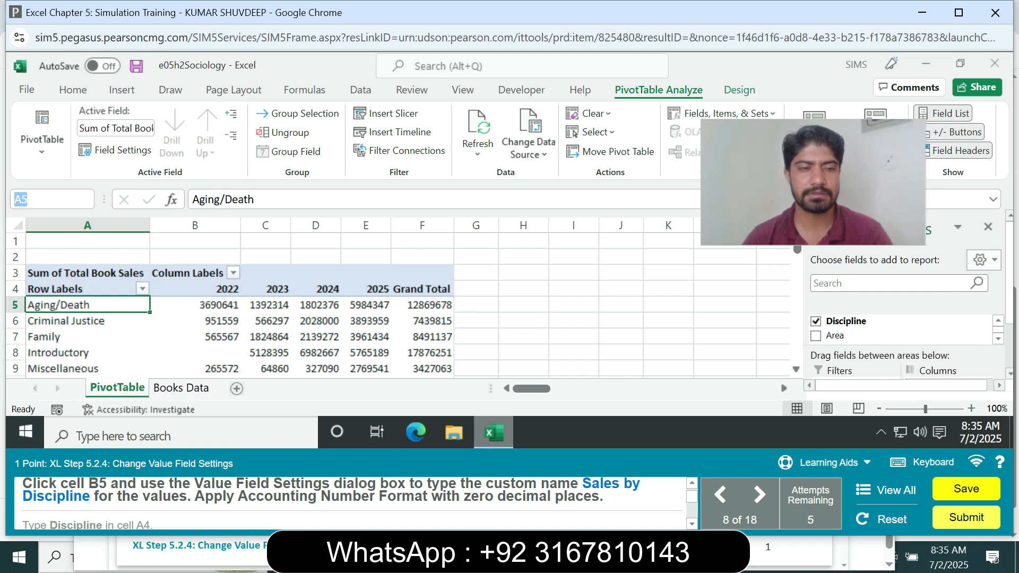
type("B5")
key("Return")
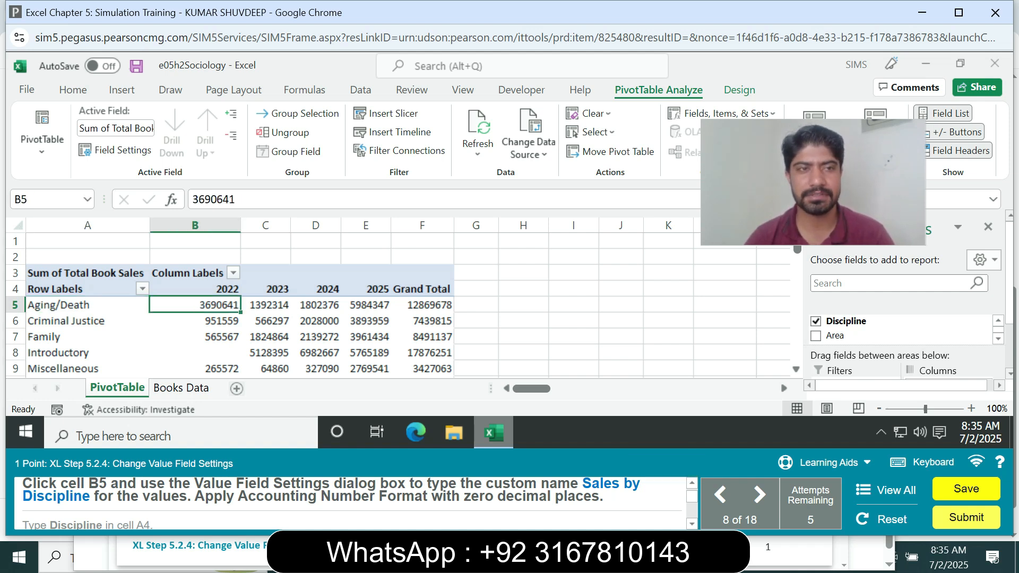
left_click(116, 151)
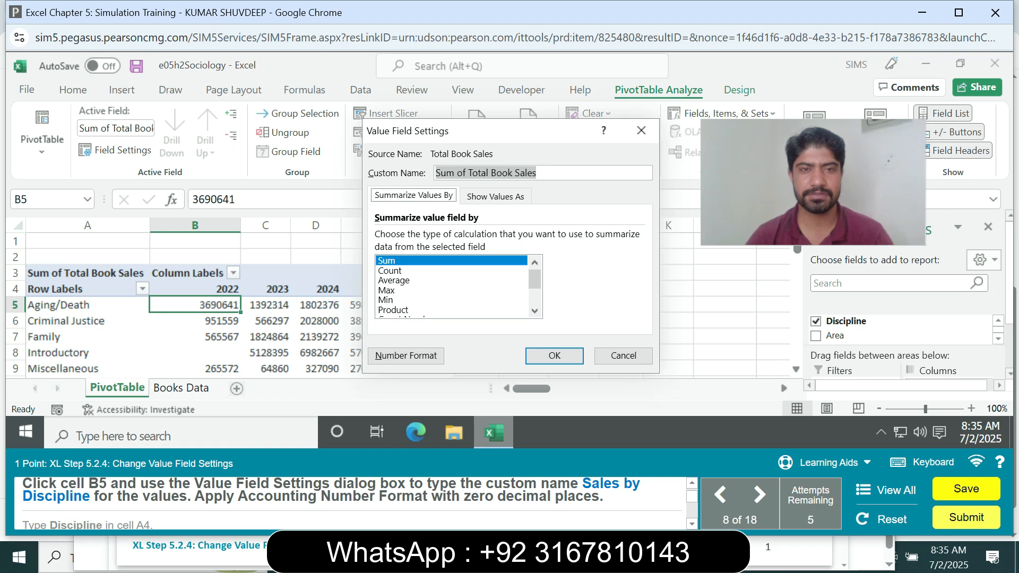
type("Slaes")
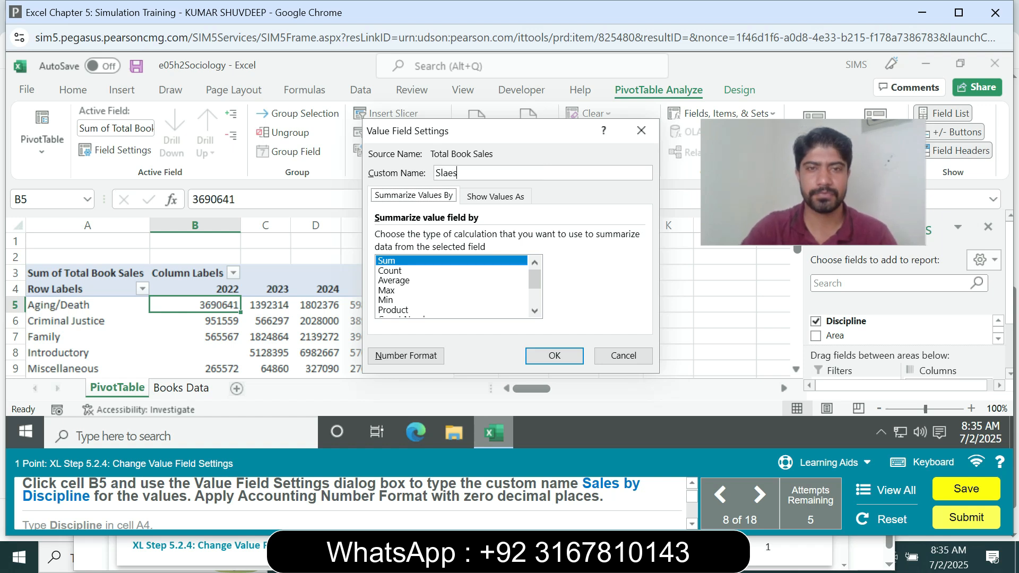
key("BackSpace")
key("BackSpace")
key("BackSpace")
key("BackSpace")
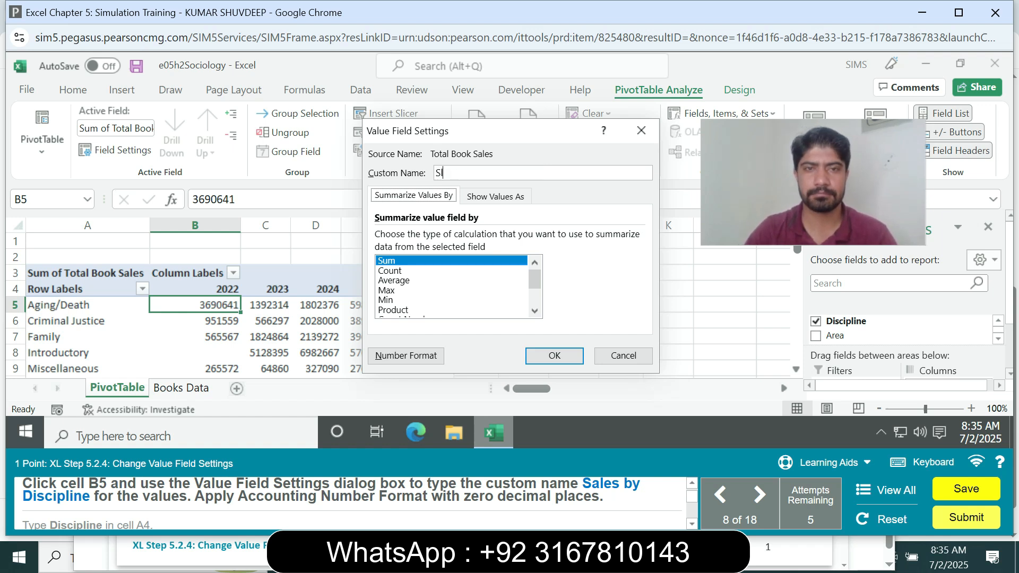
type("ales")
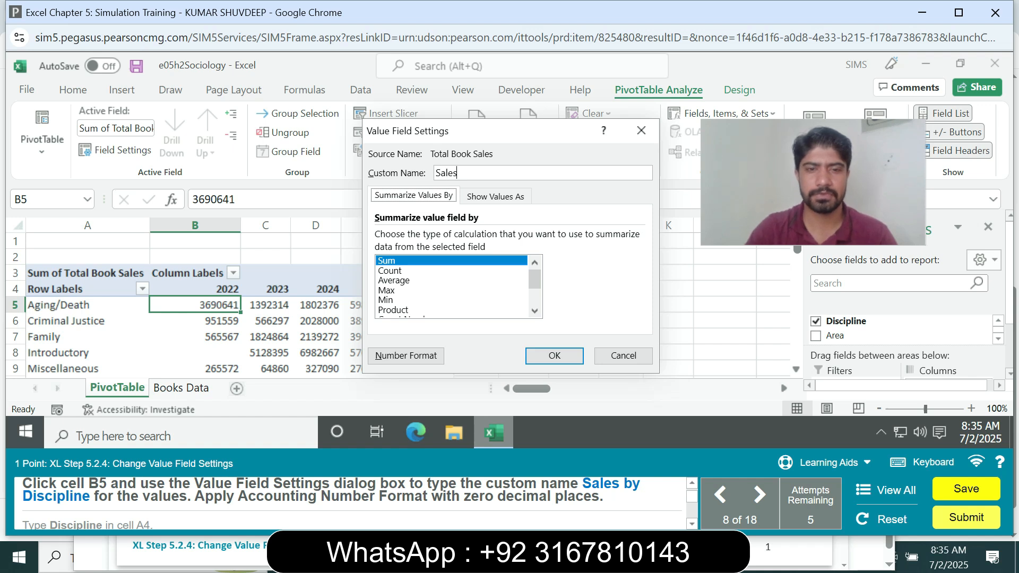
type(" by")
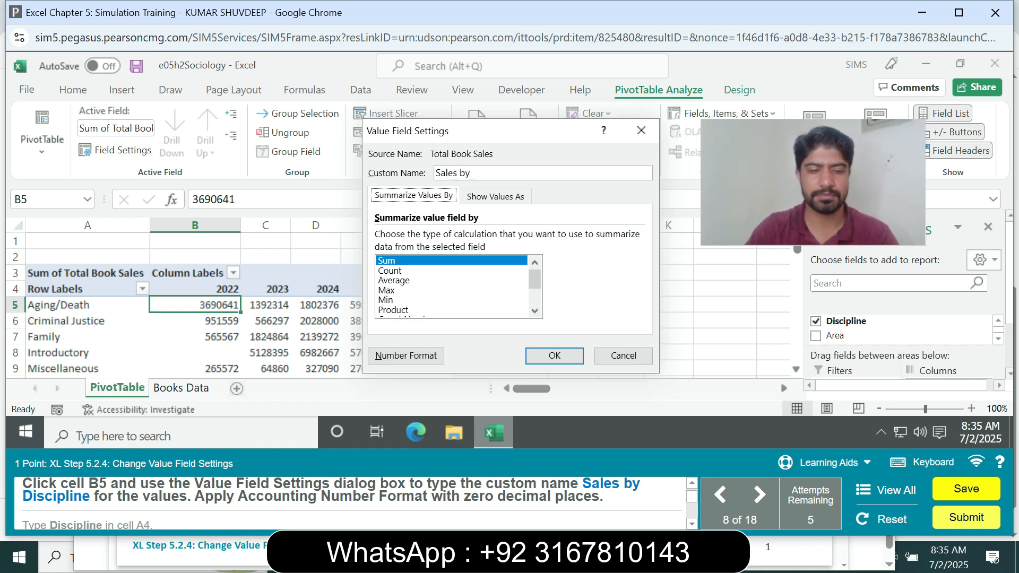
type(" Di")
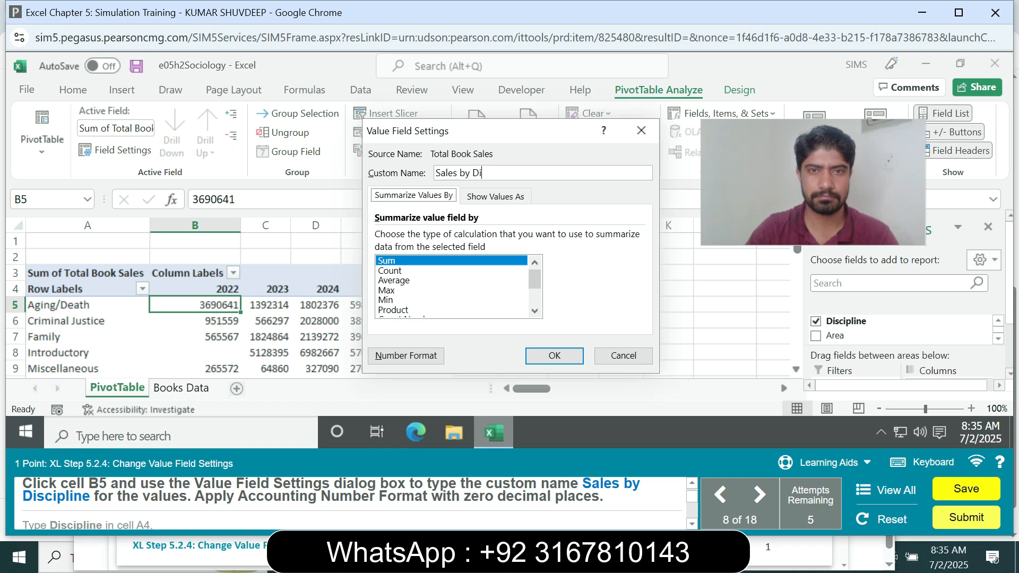
type("sc")
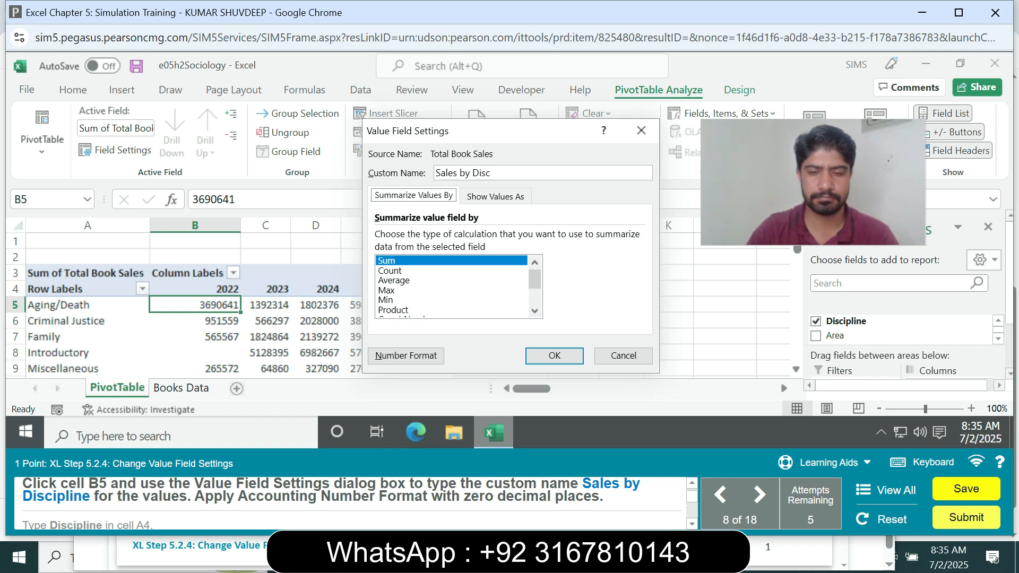
type("ipline")
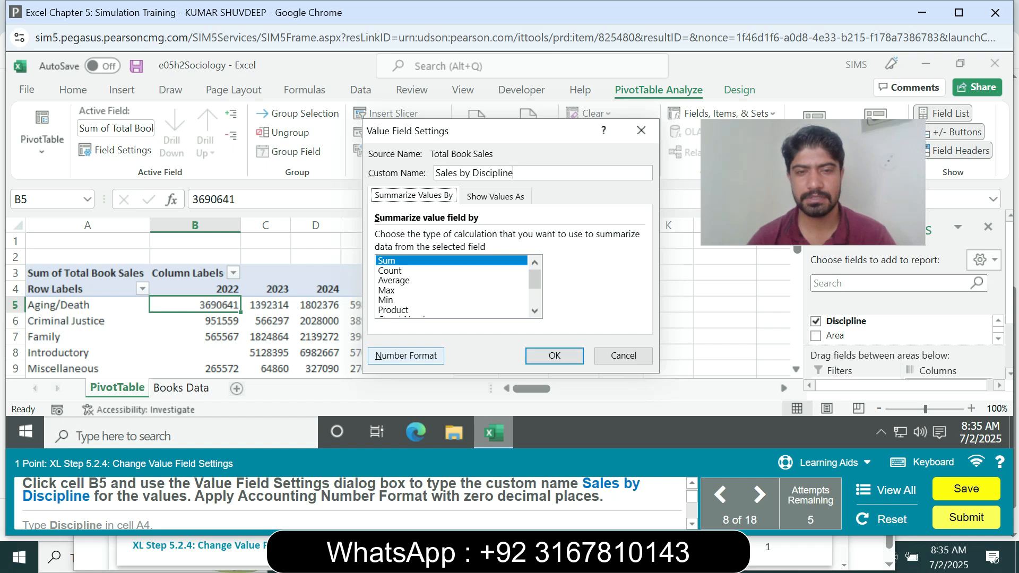
Apply the Accounting number format with 0 decimal places to the value field and confirm the field settings.
left_click(407, 355)
left_click(340, 167)
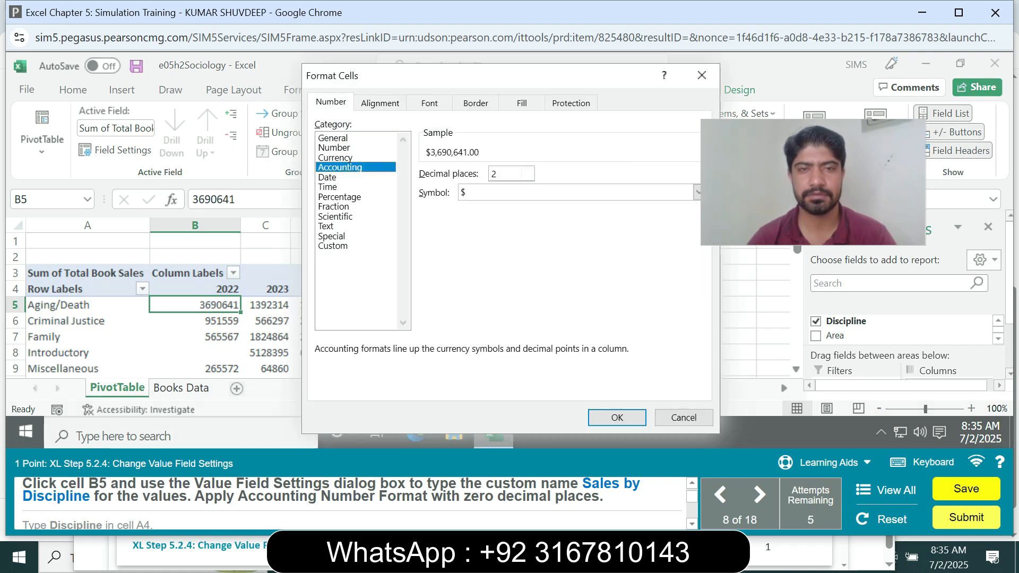
double_click(527, 176)
left_click(617, 417)
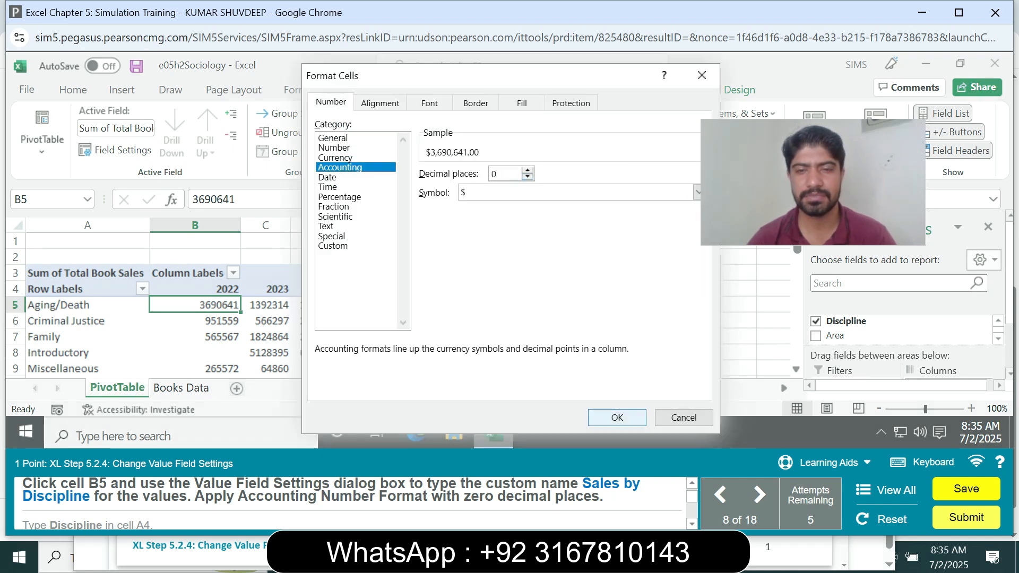
left_click(554, 356)
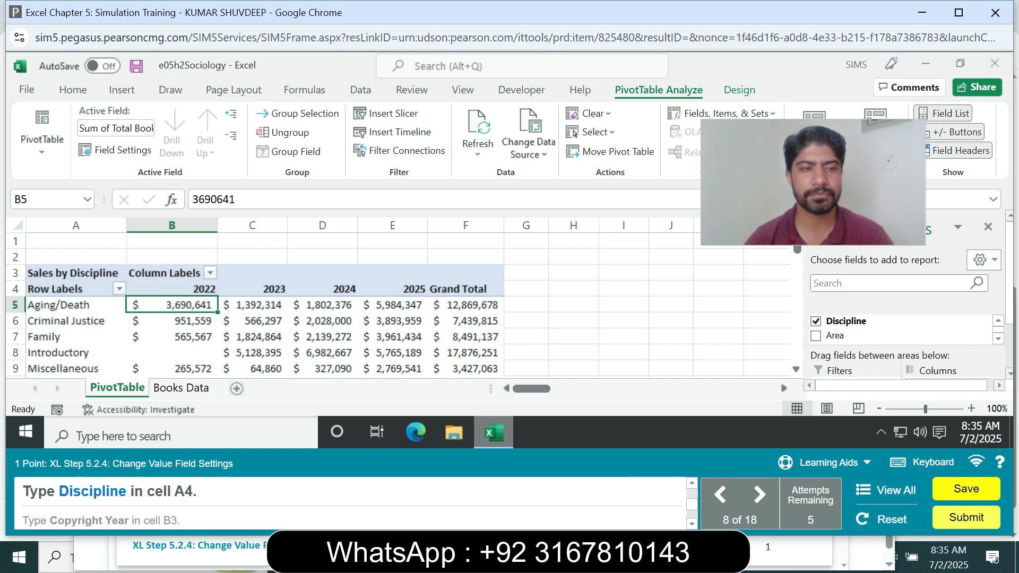
Replace the row labels heading in cell A4 with Discipline.
left_click(55, 289)
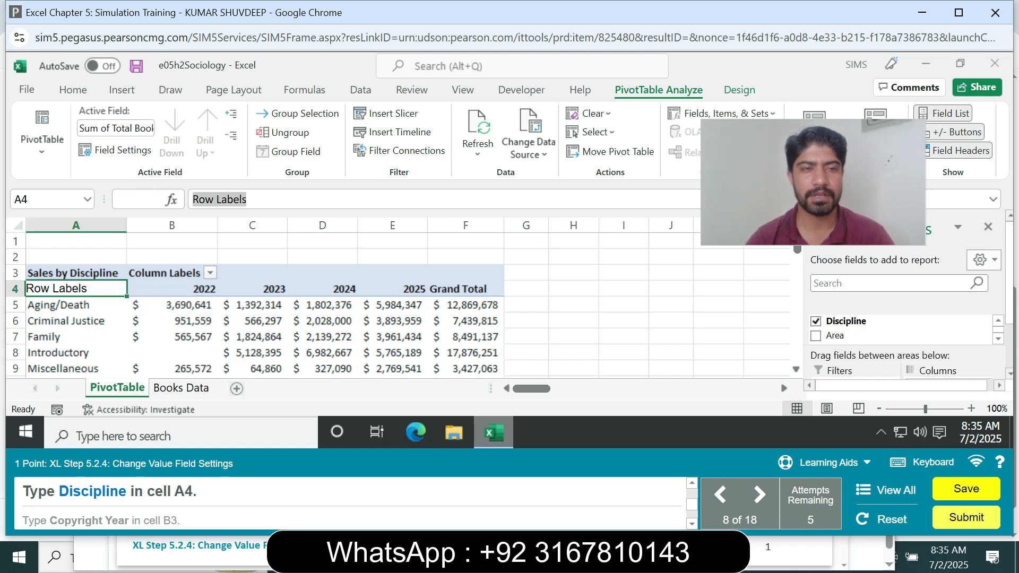
type("Disc")
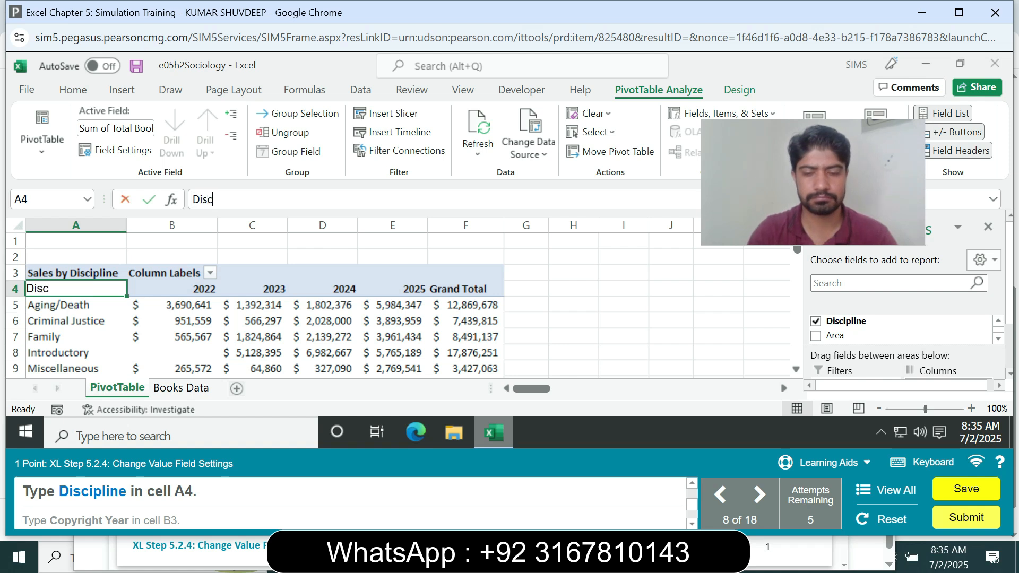
type("ipline")
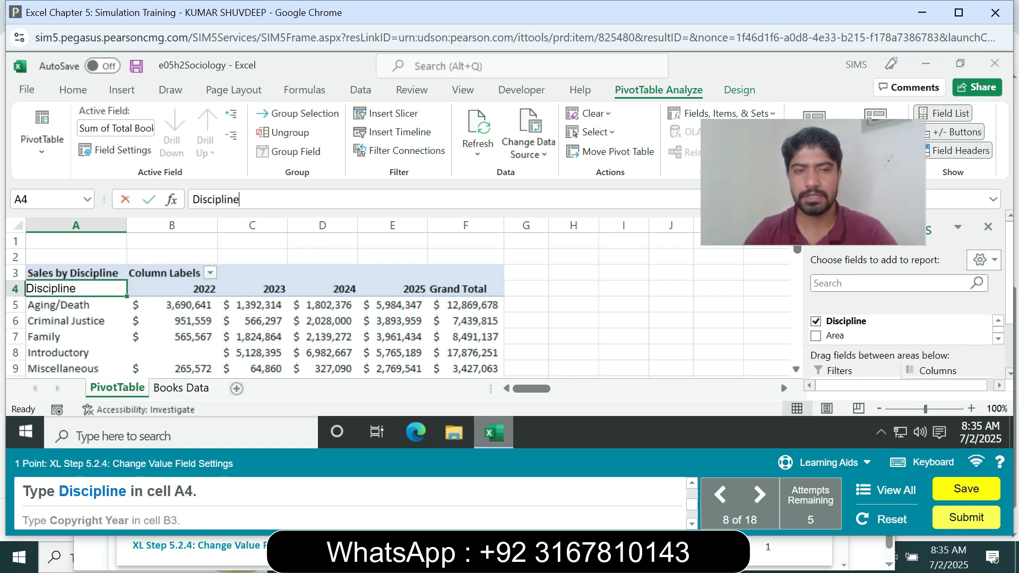
key("Return")
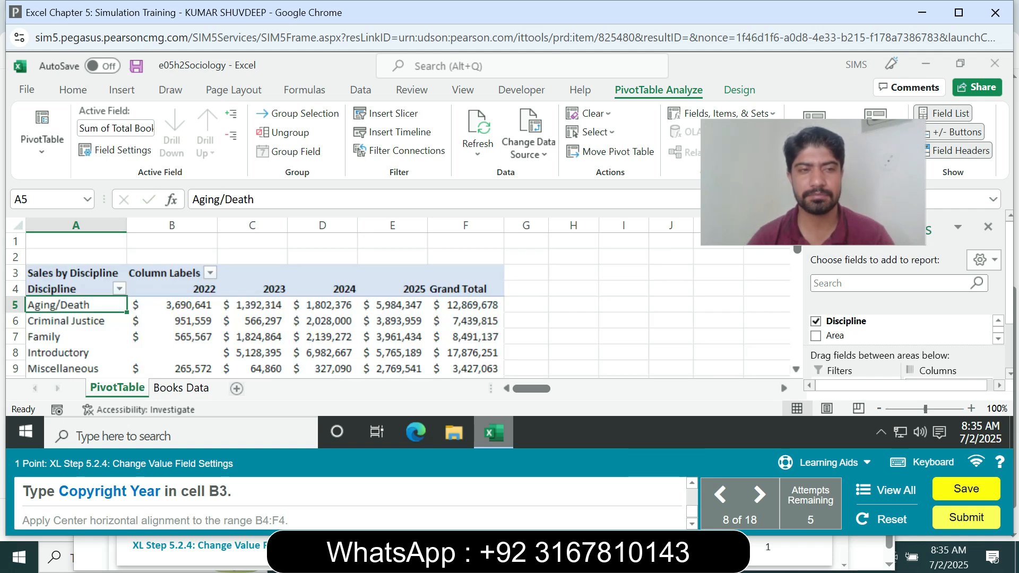
Replace the column labels heading in cell B3 with Copyright Year.
left_click(171, 272)
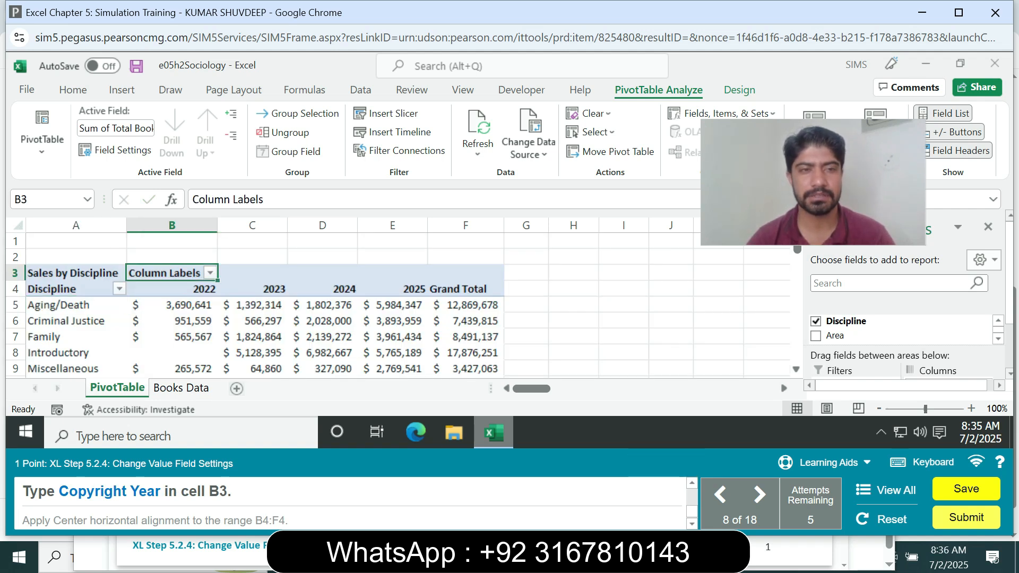
triple_click(228, 199)
type("C")
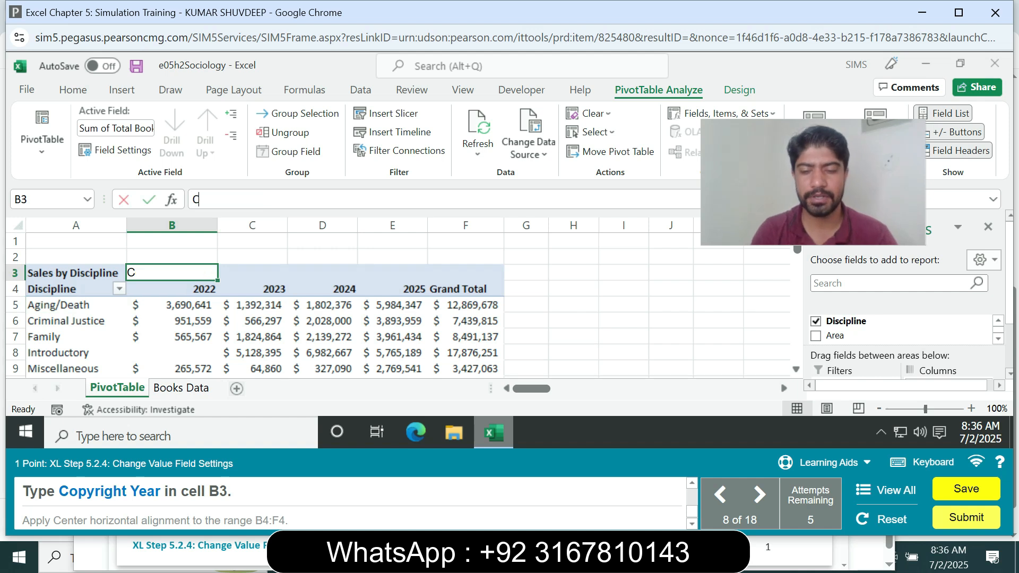
type("opyright Yea")
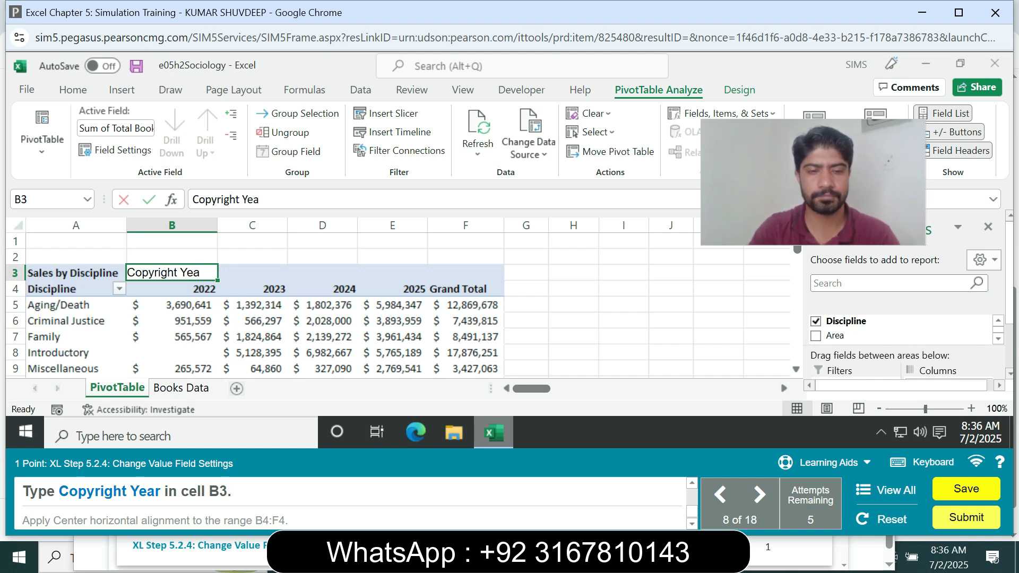
type("r")
key("Return")
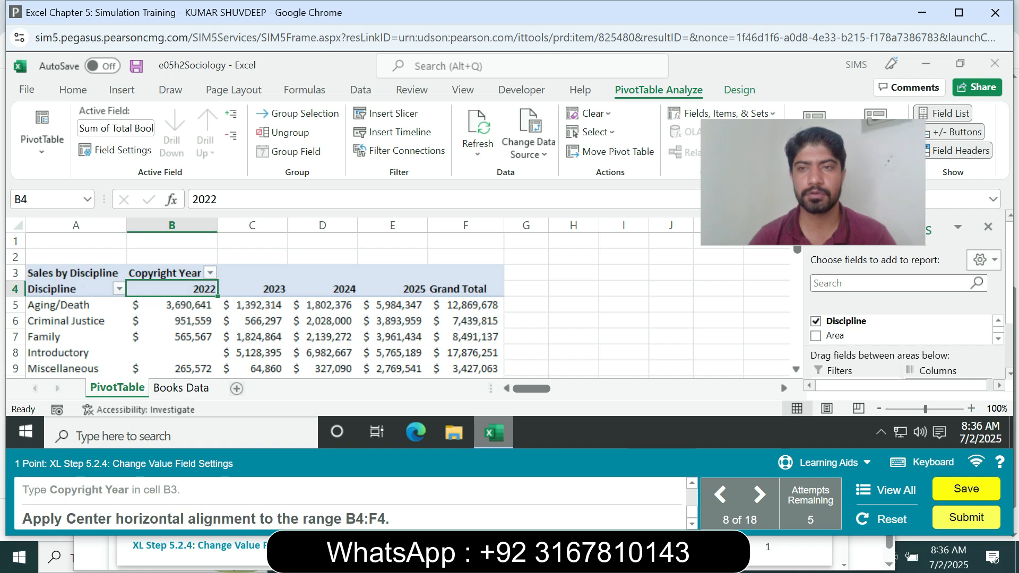
Apply Center horizontal alignment to the range B4:F4 in the PivotTable.
left_click(48, 199)
type("B")
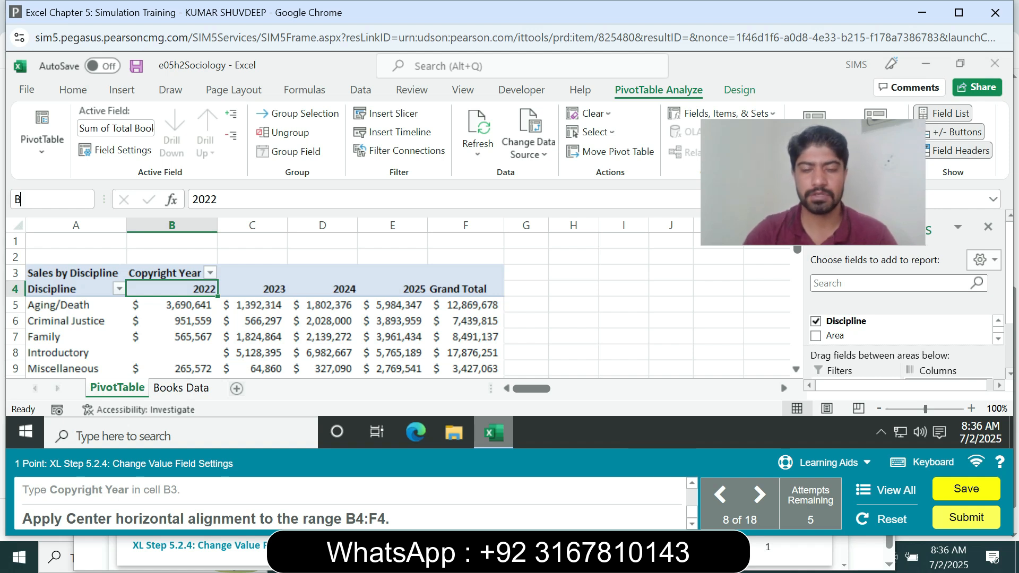
type("4:F4")
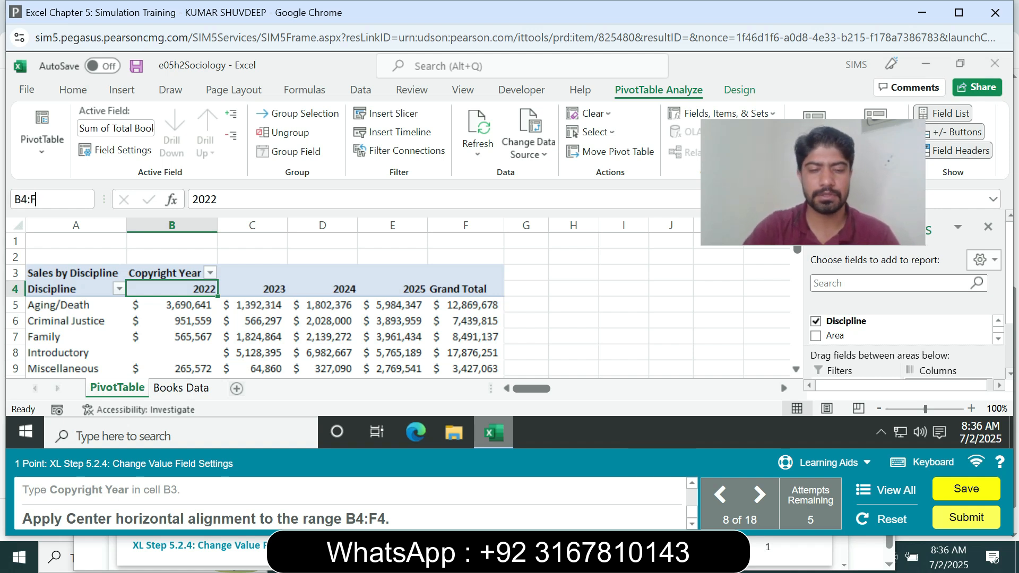
key("Return")
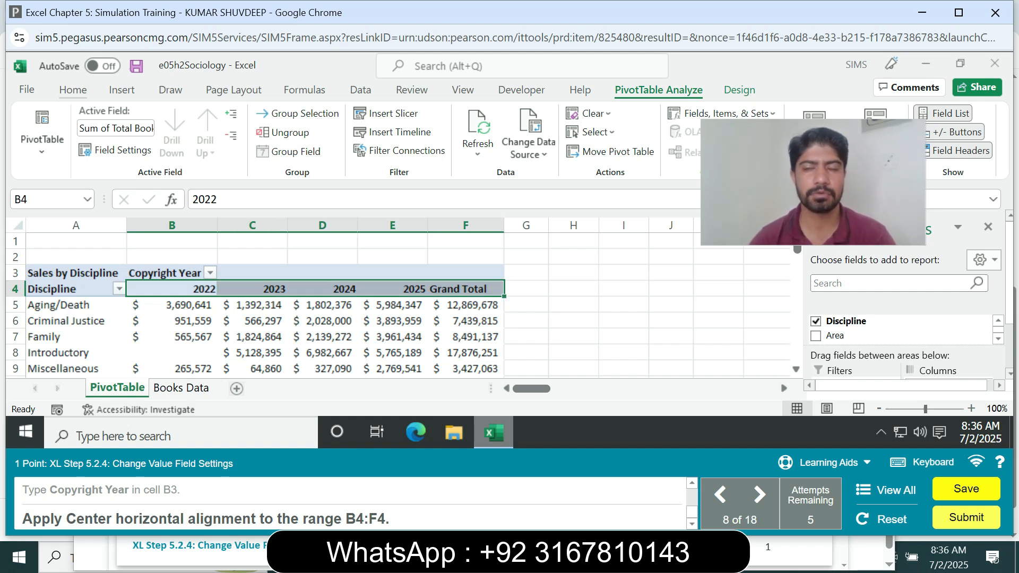
left_click(73, 90)
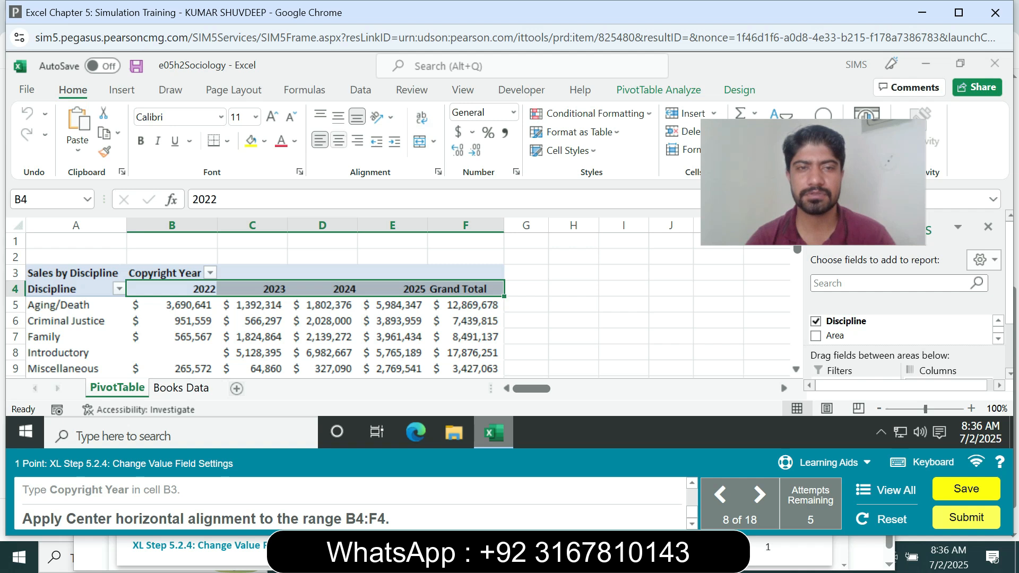
left_click(339, 140)
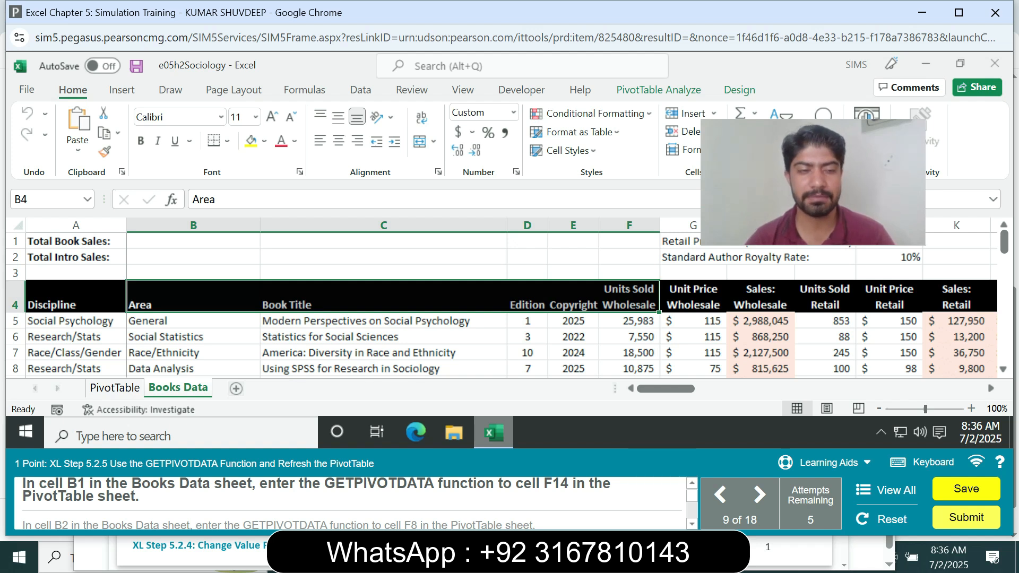
In cell B1 of the Books Data sheet, enter a formula that references cell F14 in the PivotTable sheet.
left_click(43, 200)
type("B1")
key("Return")
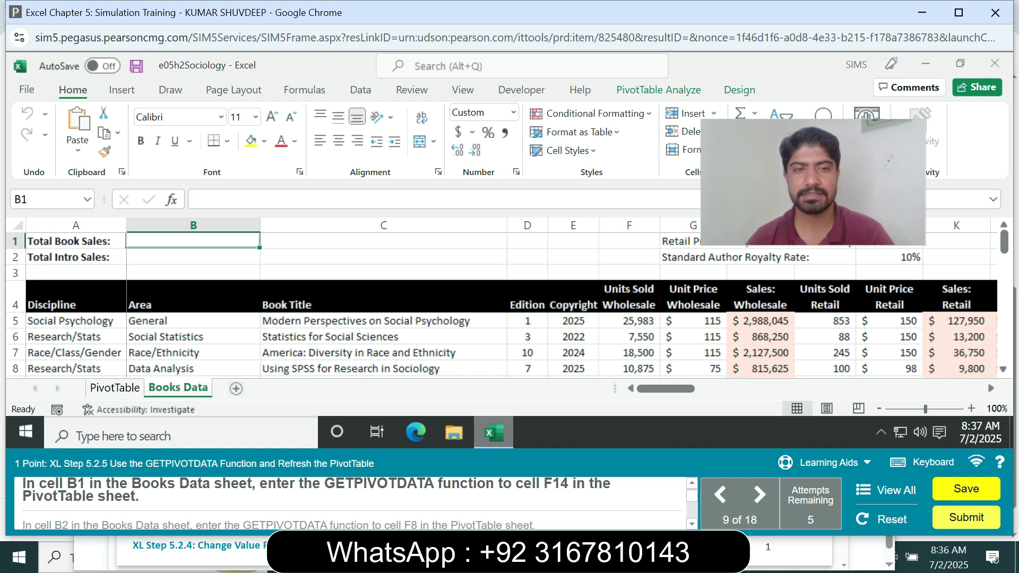
type("=")
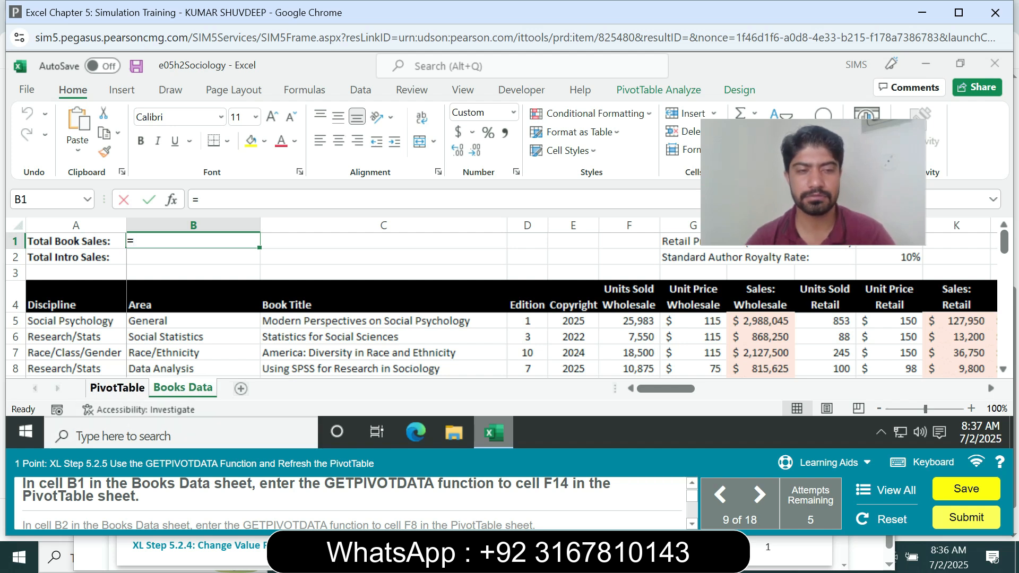
left_click(117, 388)
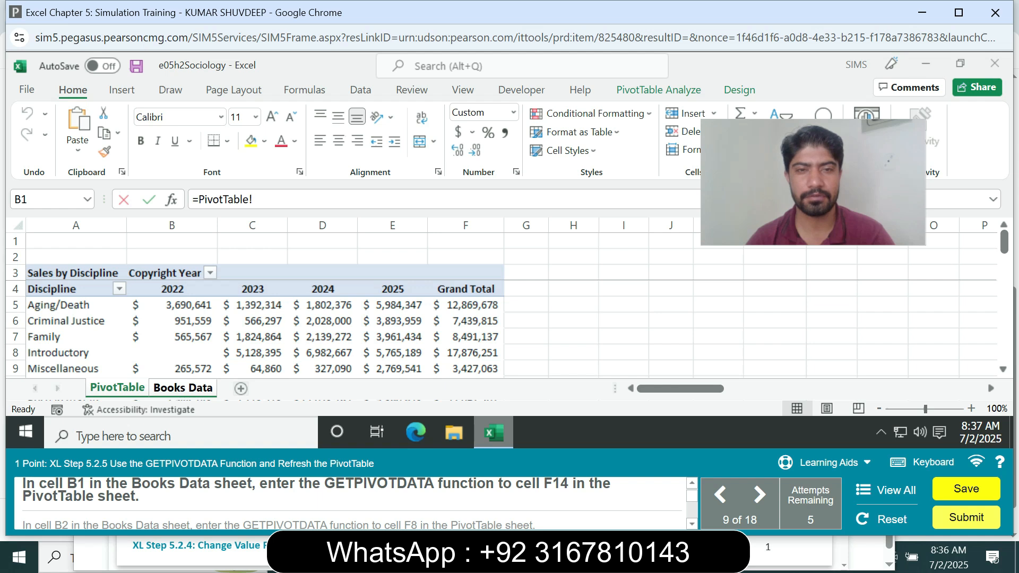
left_click(1003, 369)
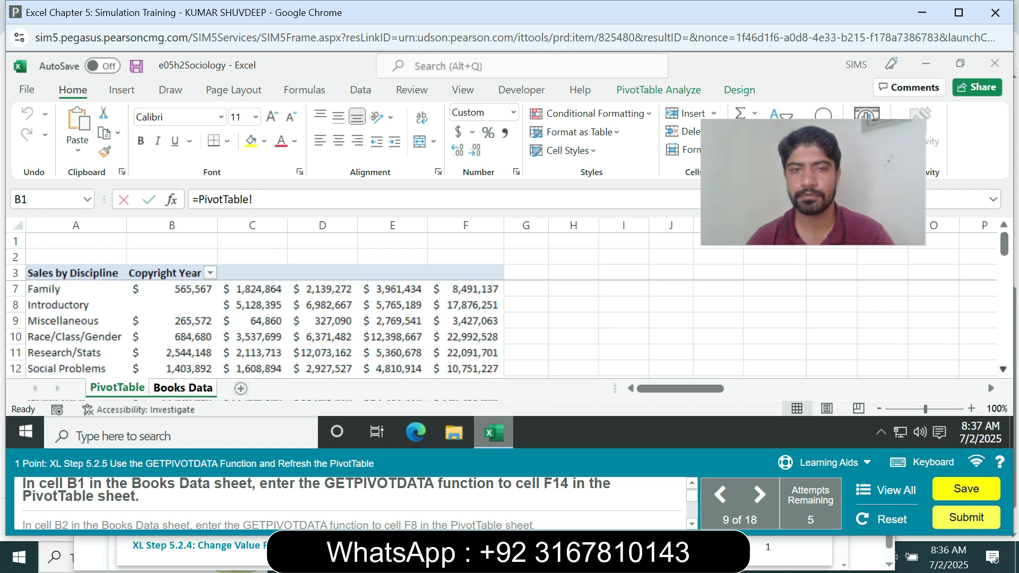
left_click(466, 354)
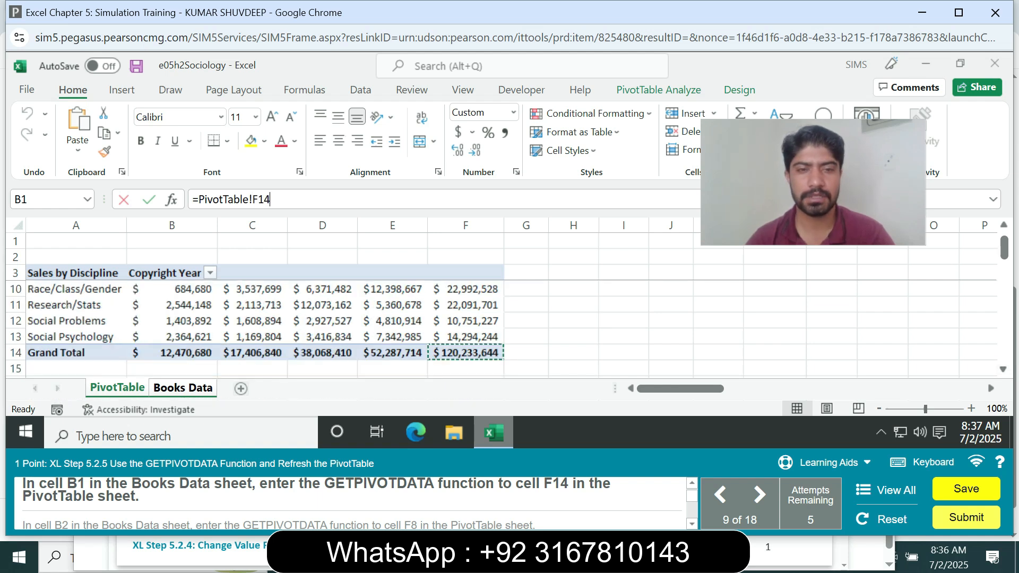
key("Return")
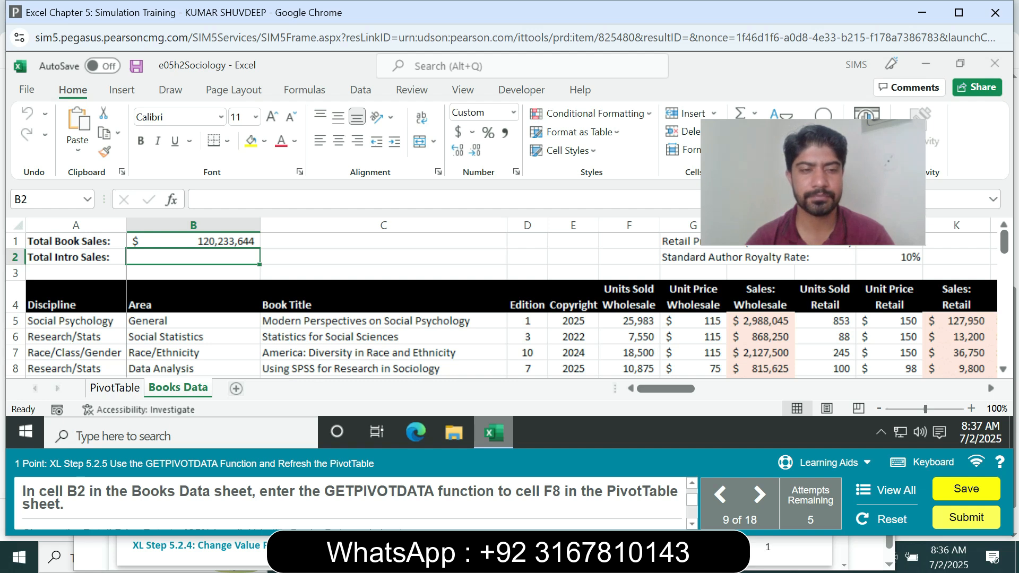
In cell B2 of the Books Data sheet, enter a formula that references cell F8 in the PivotTable sheet.
type("=")
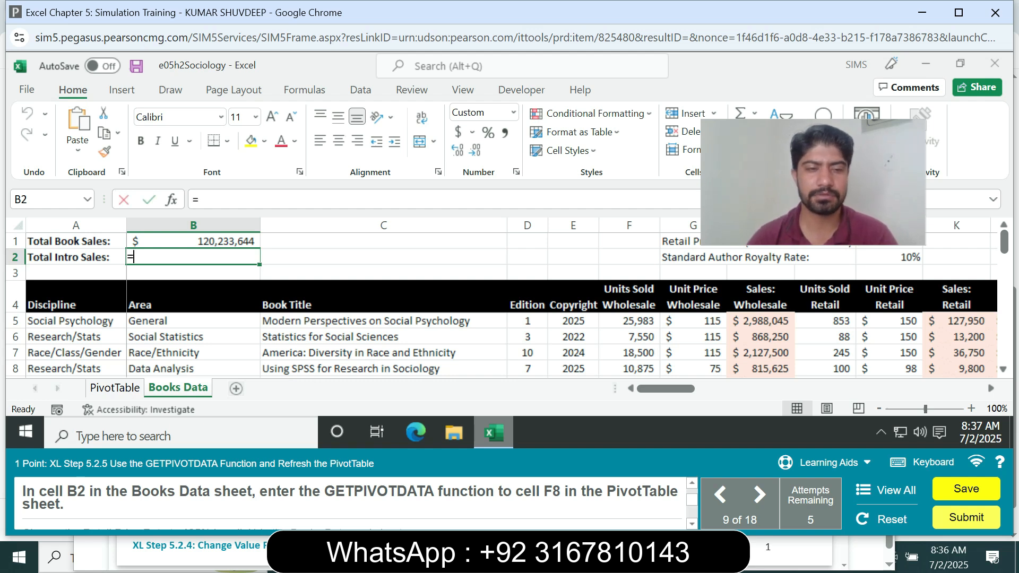
left_click(117, 388)
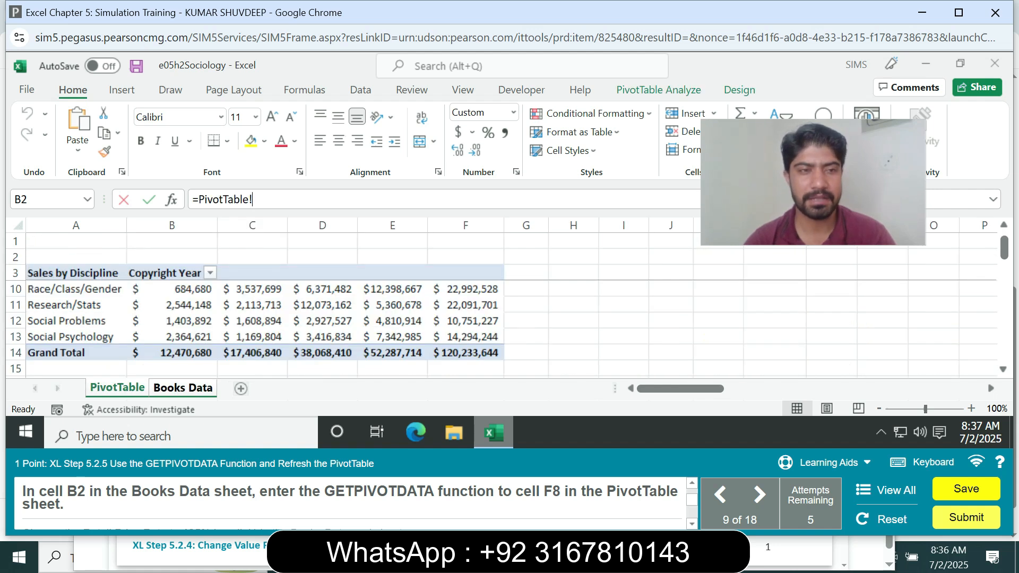
scroll(254, 329, "up", 1)
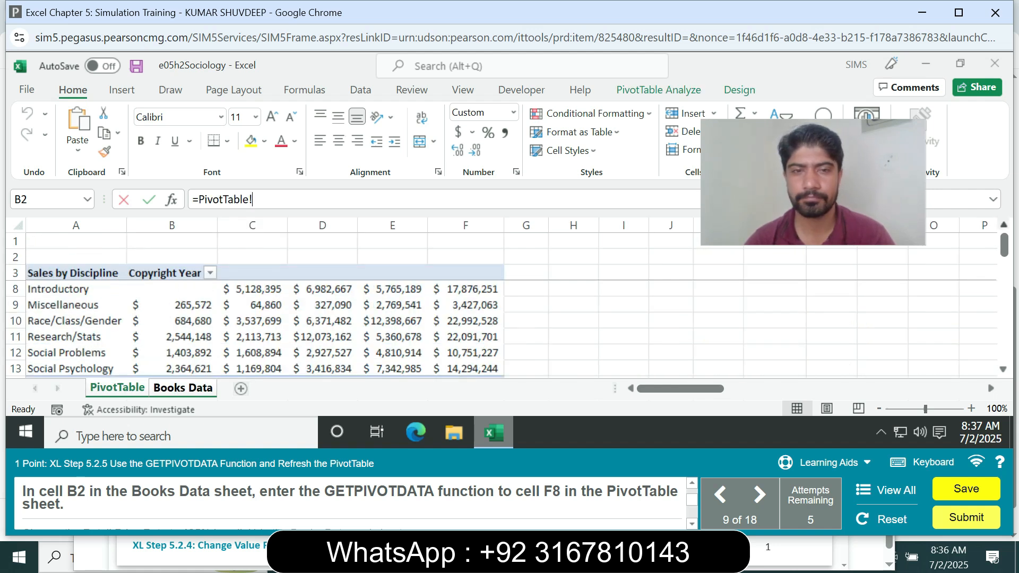
left_click(465, 321)
left_click(466, 305)
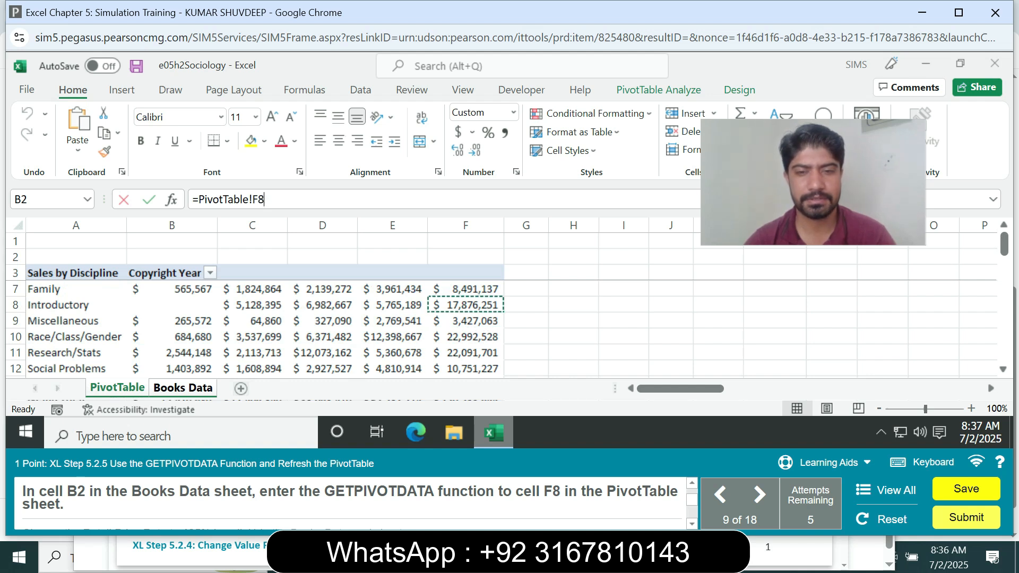
key("Return")
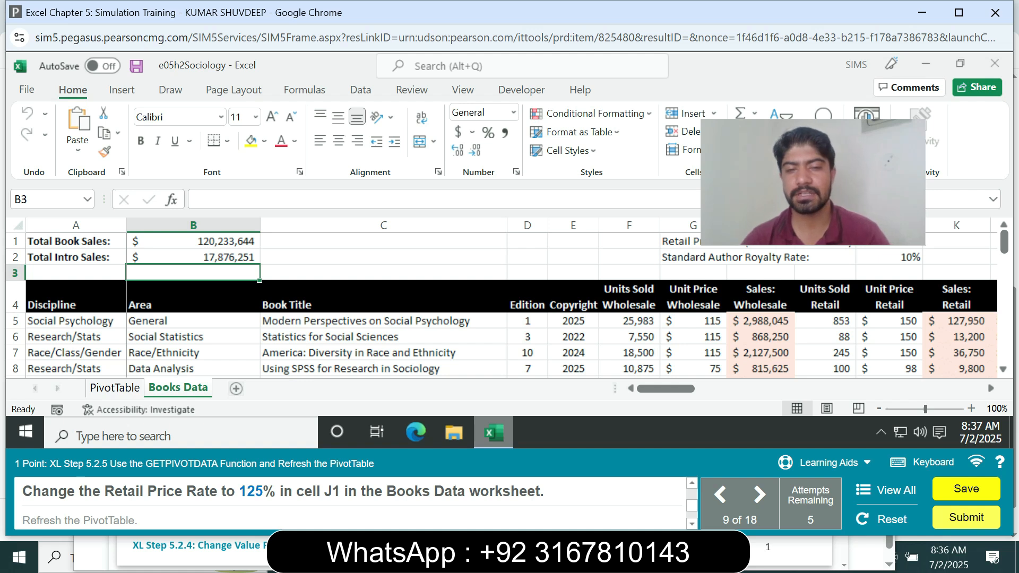
Set the Retail Price Rate in cell J1 of the Books Data sheet to 125%.
left_click(47, 200)
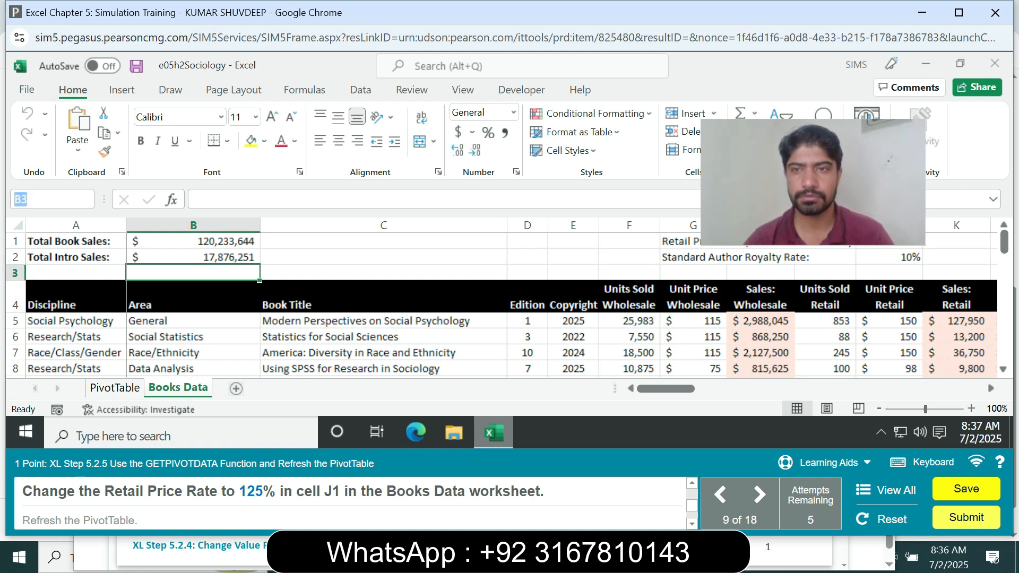
type("J1")
key("Return")
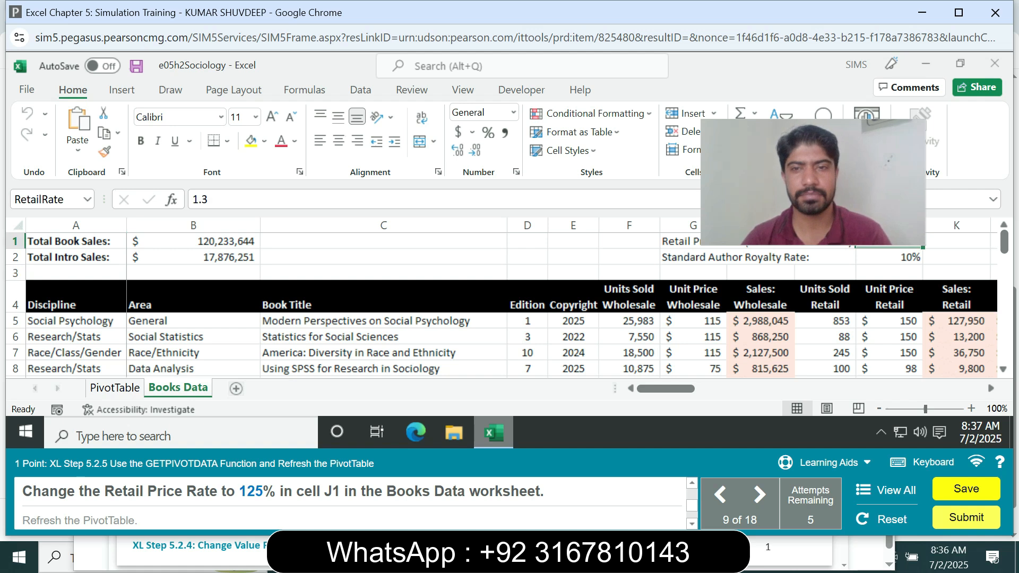
type("125")
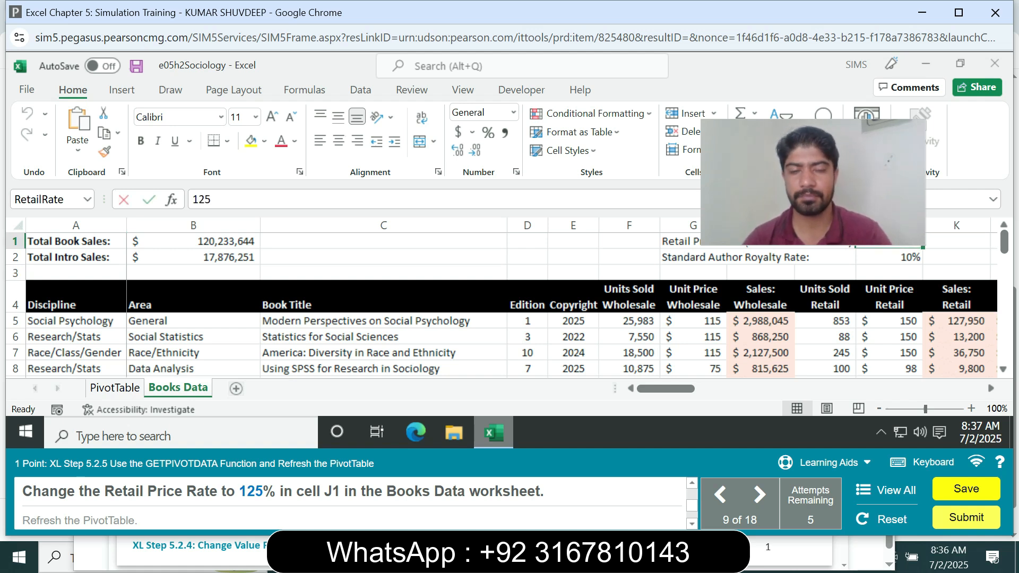
key("Return")
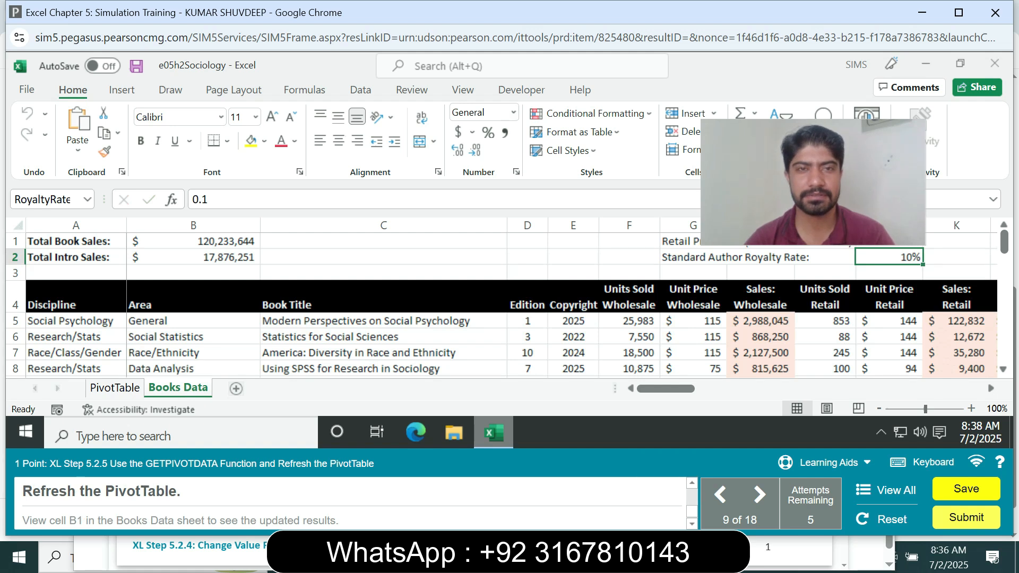
Refresh all data from the PivotTable sheet, and return to the Books Data sheet to view cell B1.
key("ctrl+Page_Up")
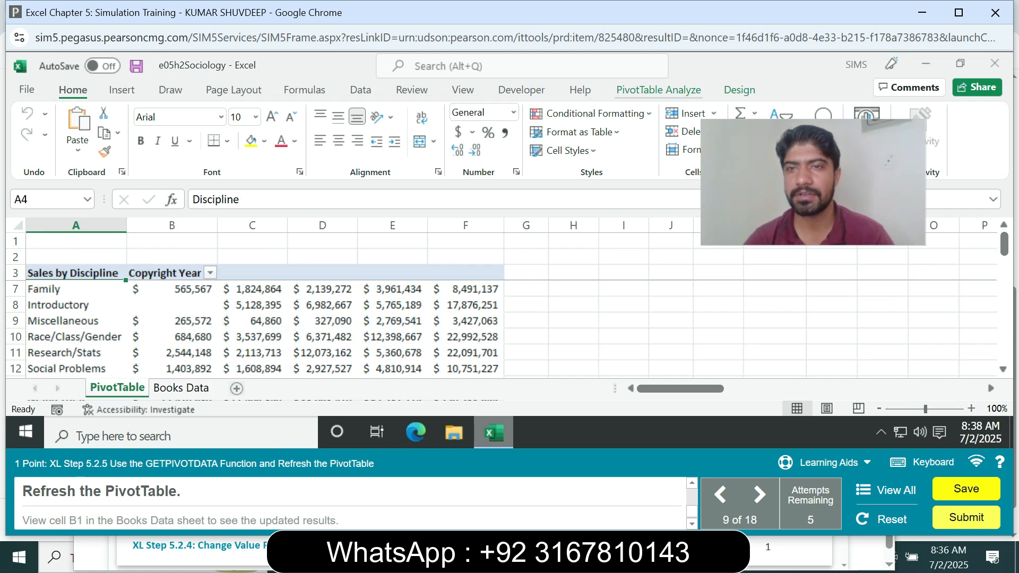
left_click(659, 89)
left_click(477, 153)
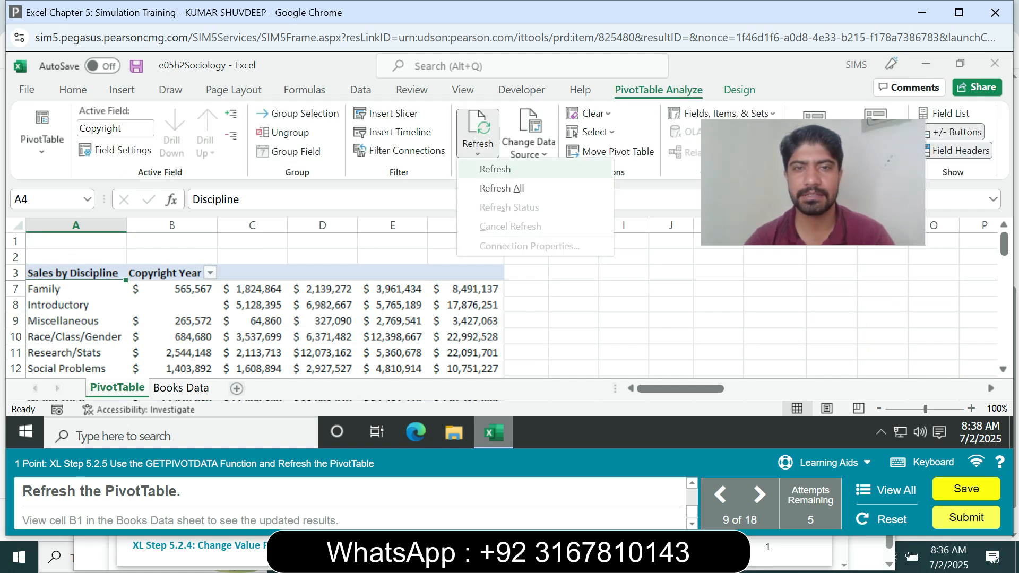
left_click(488, 186)
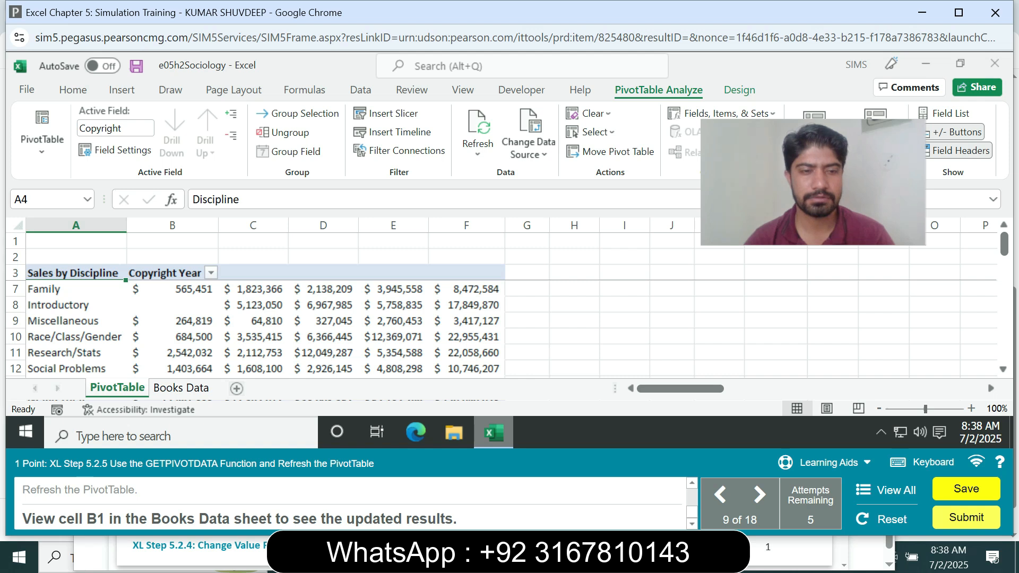
left_click(181, 388)
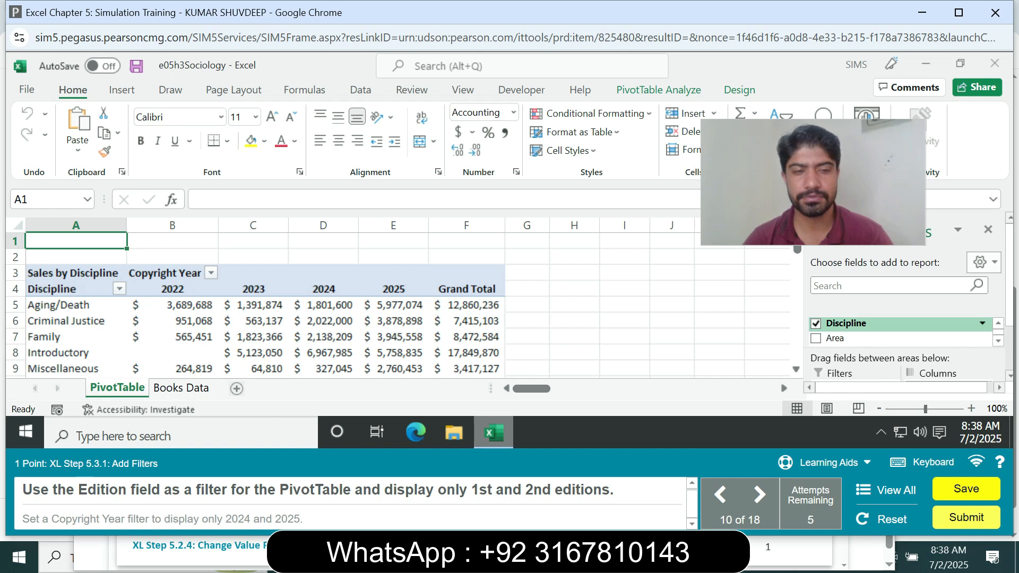
Add the Edition field to the Filters area of the PivotTable.
scroll(897, 331, "down", 3)
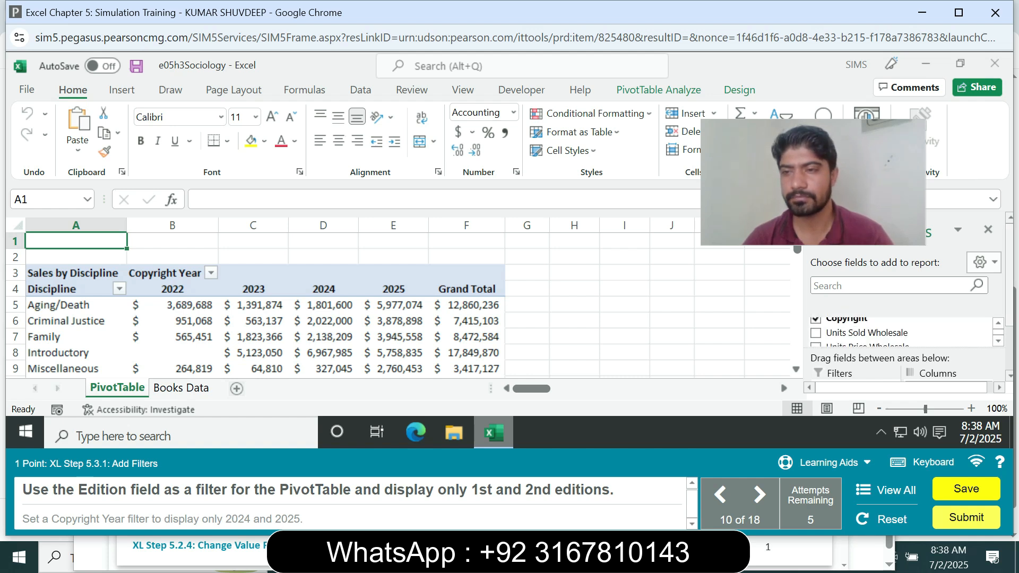
scroll(902, 318, "down", 2)
scroll(902, 276, "up", 3)
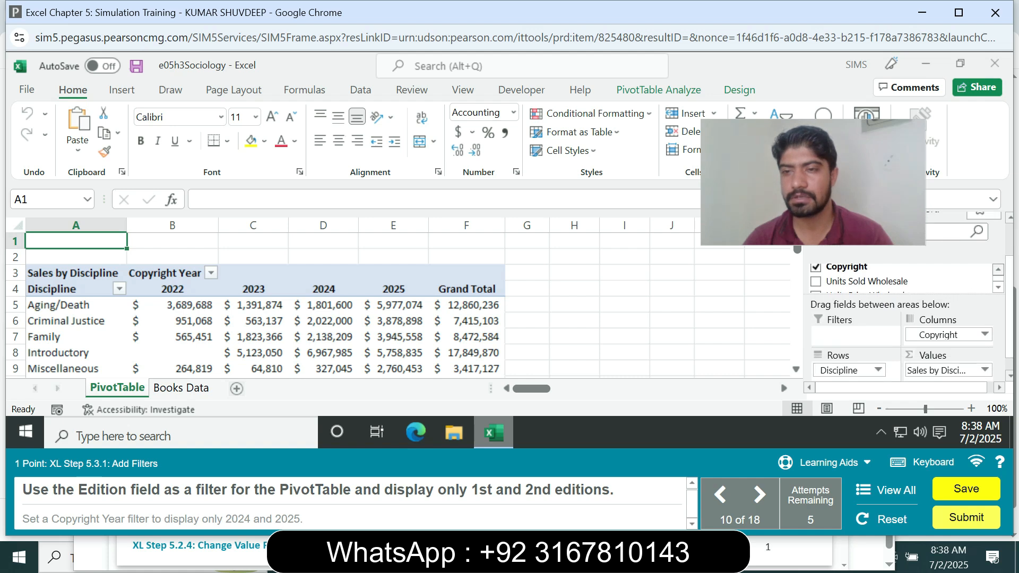
left_click(999, 288)
left_click(998, 287)
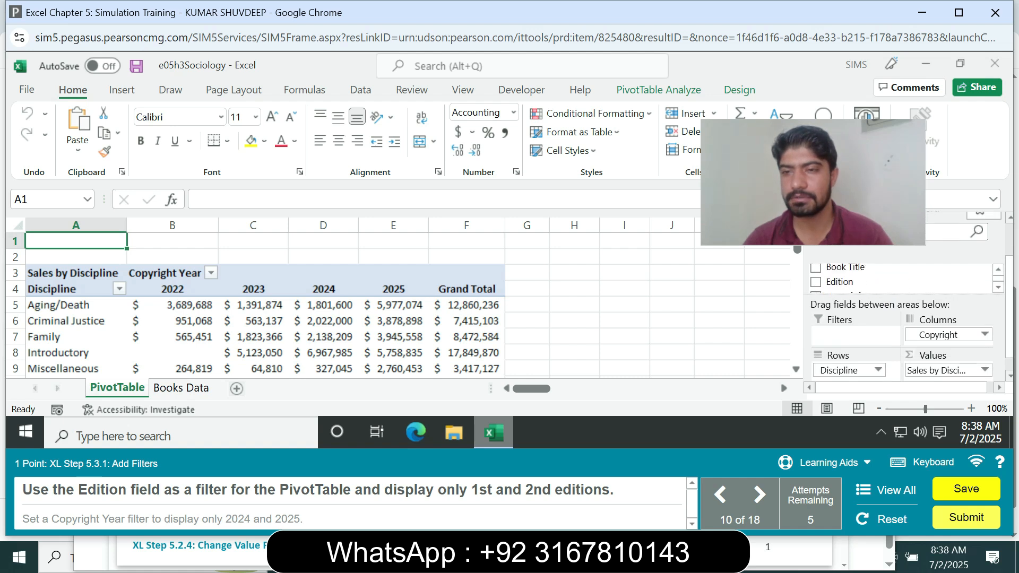
left_click_drag(840, 282, 849, 335)
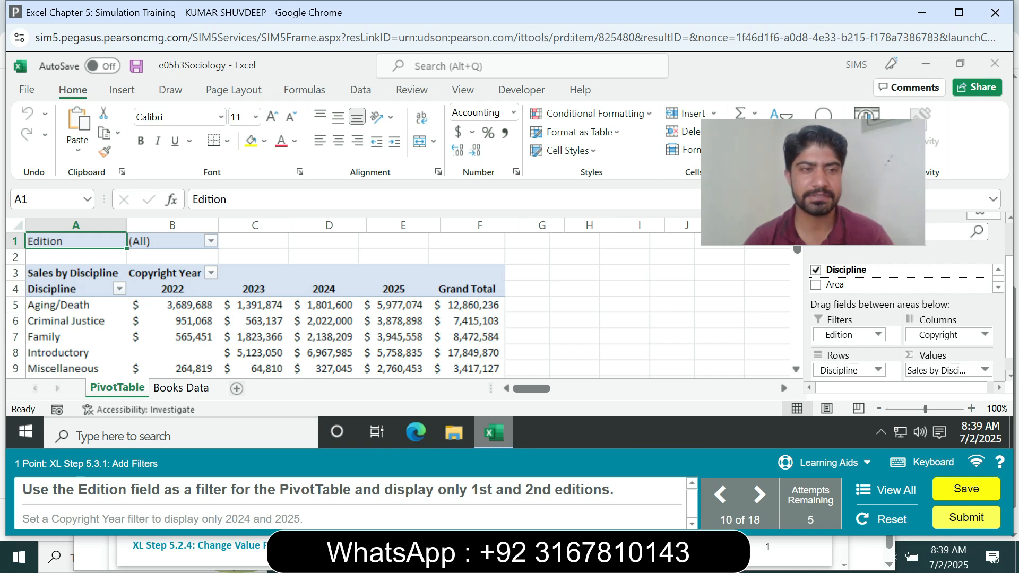
Filter the PivotTable by Edition with multiple items allowed, selecting only editions 1 and 2.
left_click(211, 241)
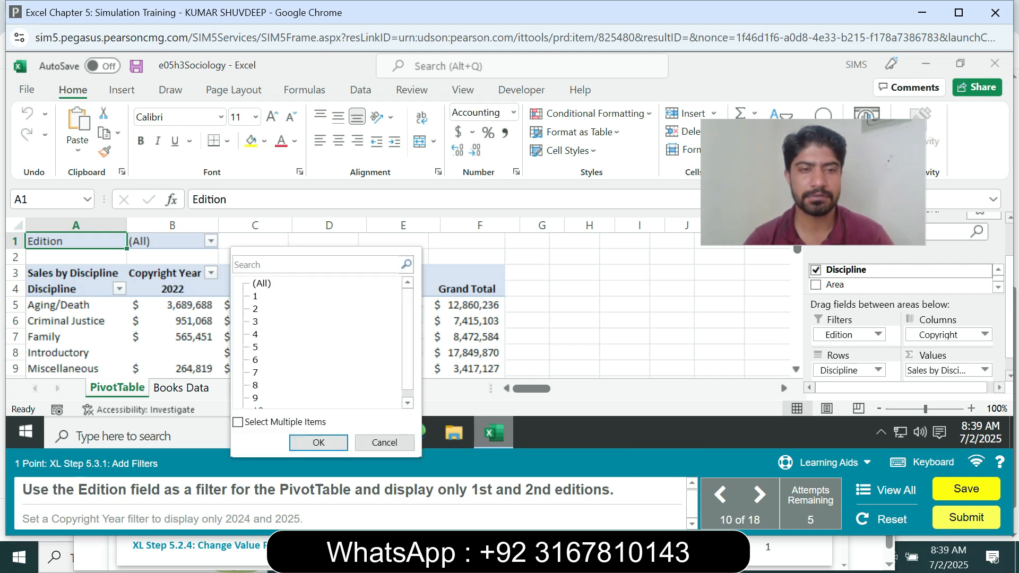
left_click(238, 422)
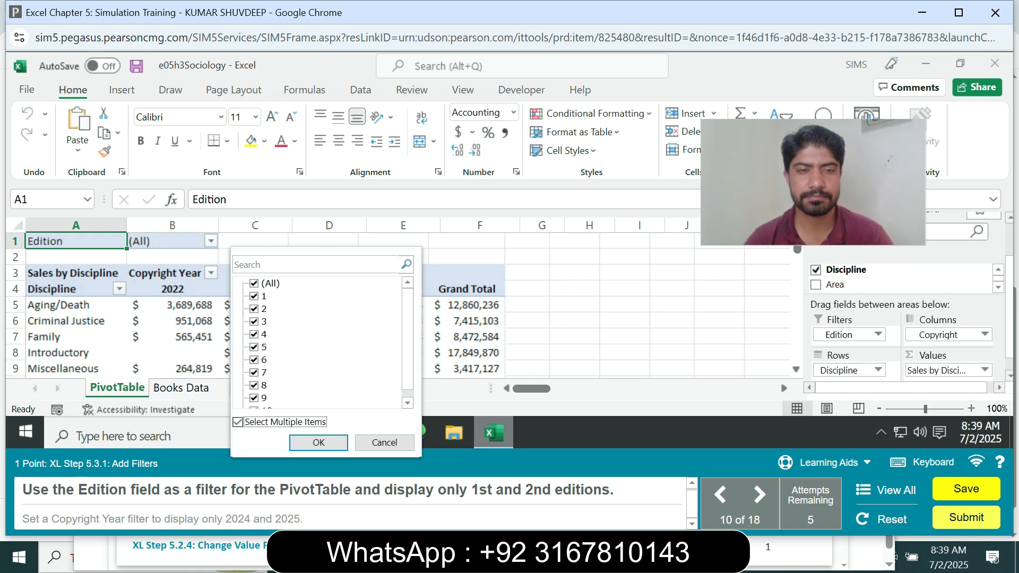
left_click(255, 284)
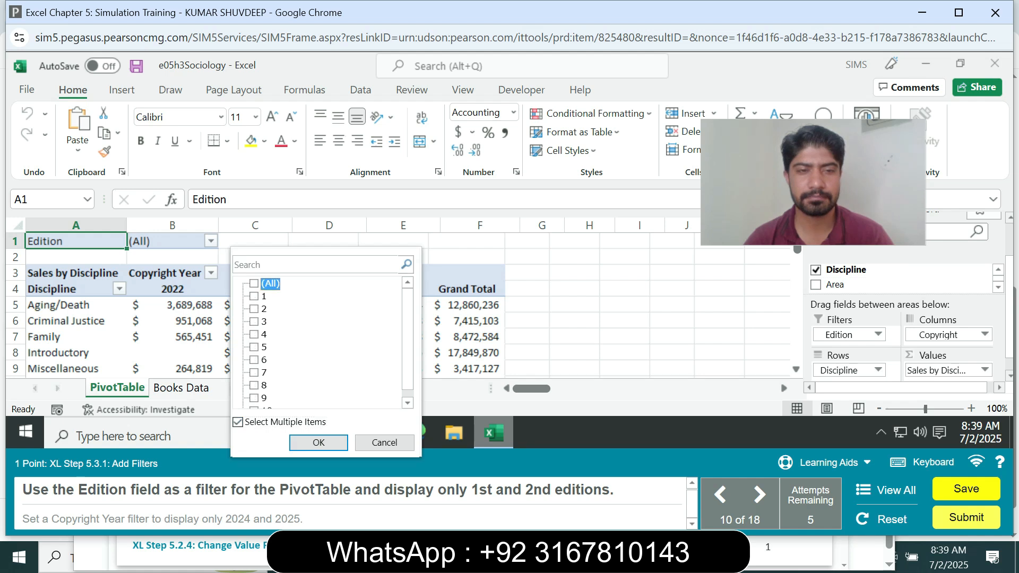
left_click(254, 296)
left_click(254, 310)
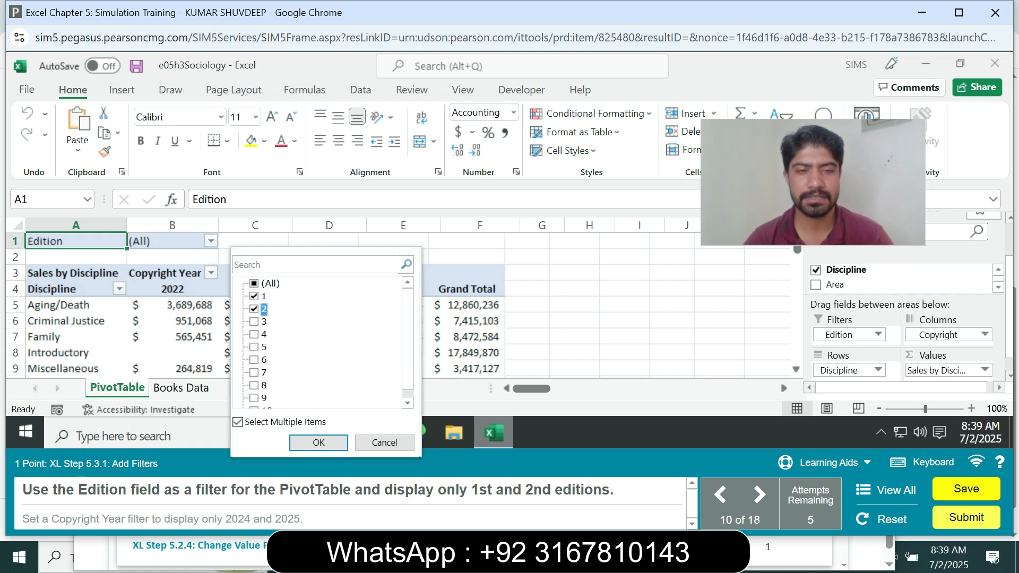
left_click(319, 443)
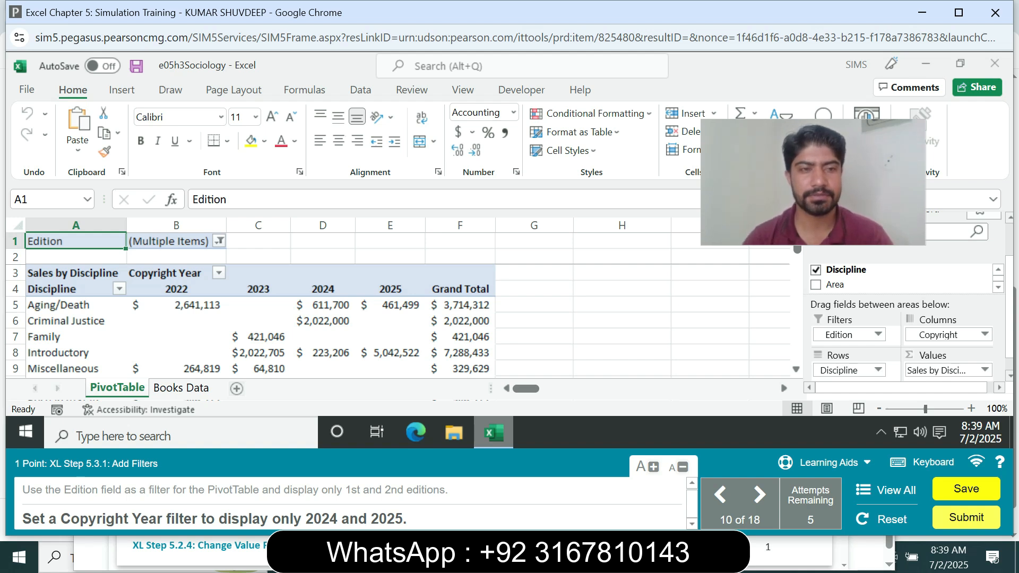
Filter the PivotTable's Copyright Year field to display only 2024 and 2025.
left_click(218, 273)
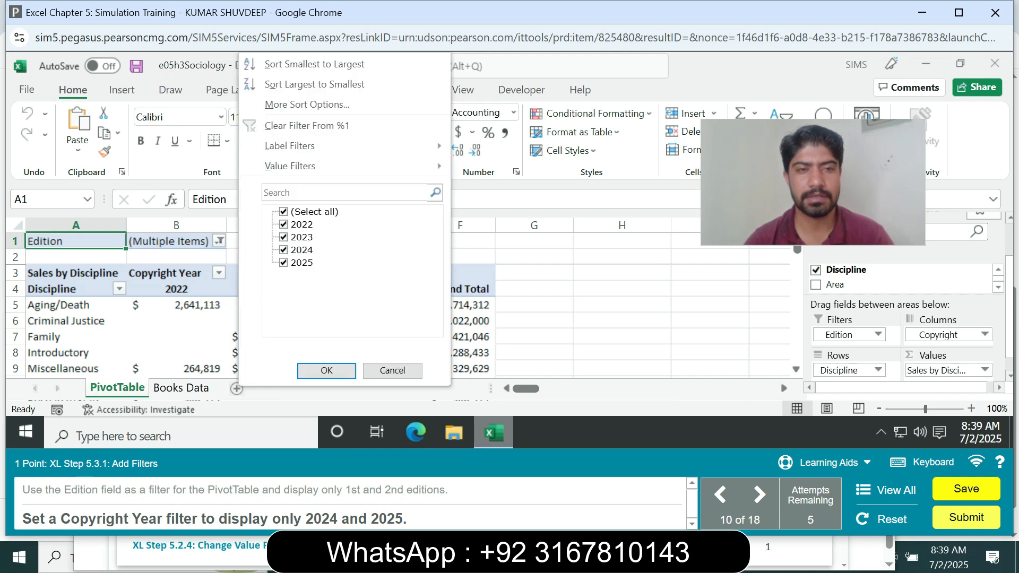
left_click(283, 212)
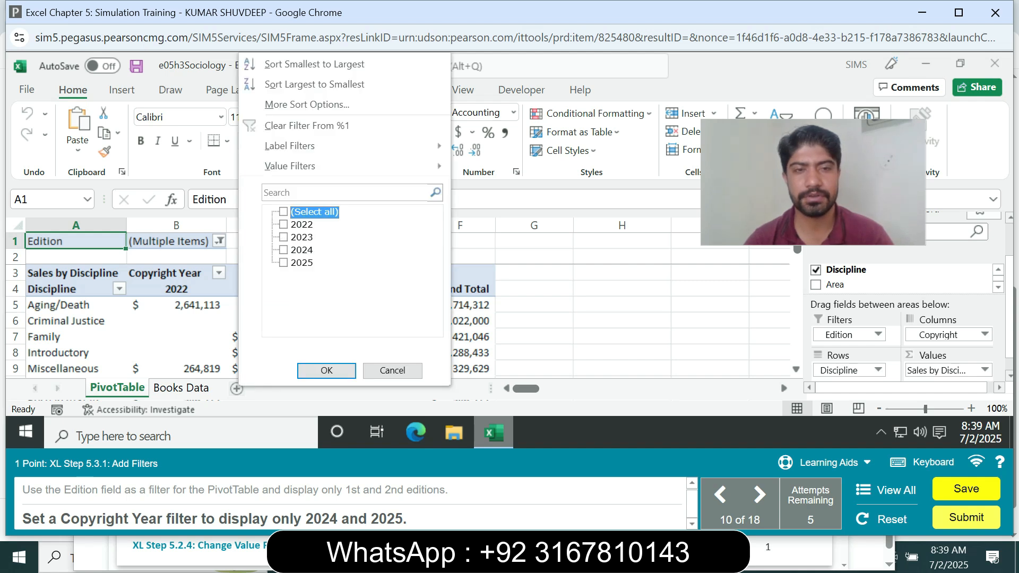
left_click(284, 250)
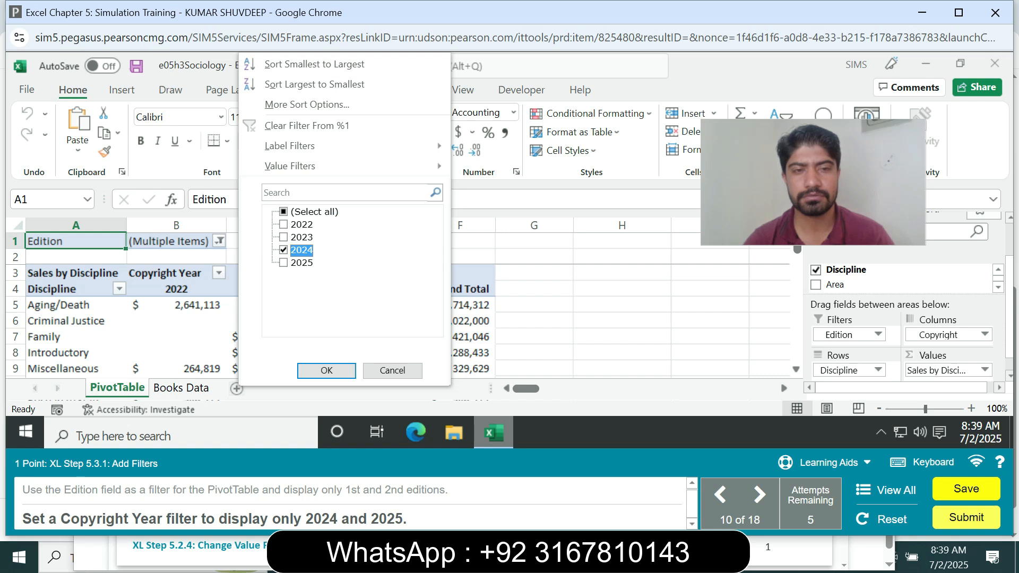
left_click(284, 262)
left_click(326, 371)
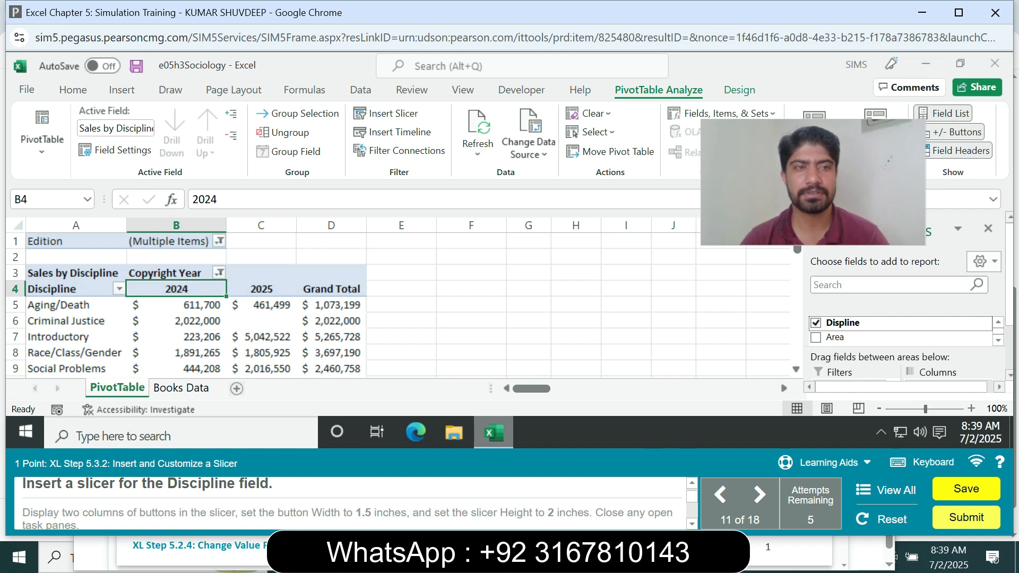
Insert a slicer for the Discipline field of the PivotTable.
left_click(122, 90)
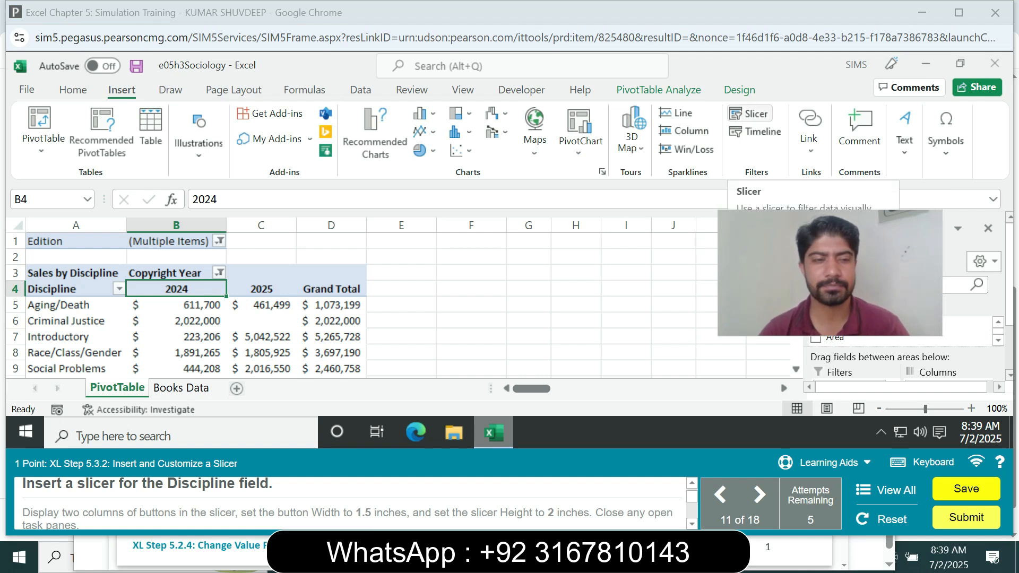
left_click(748, 113)
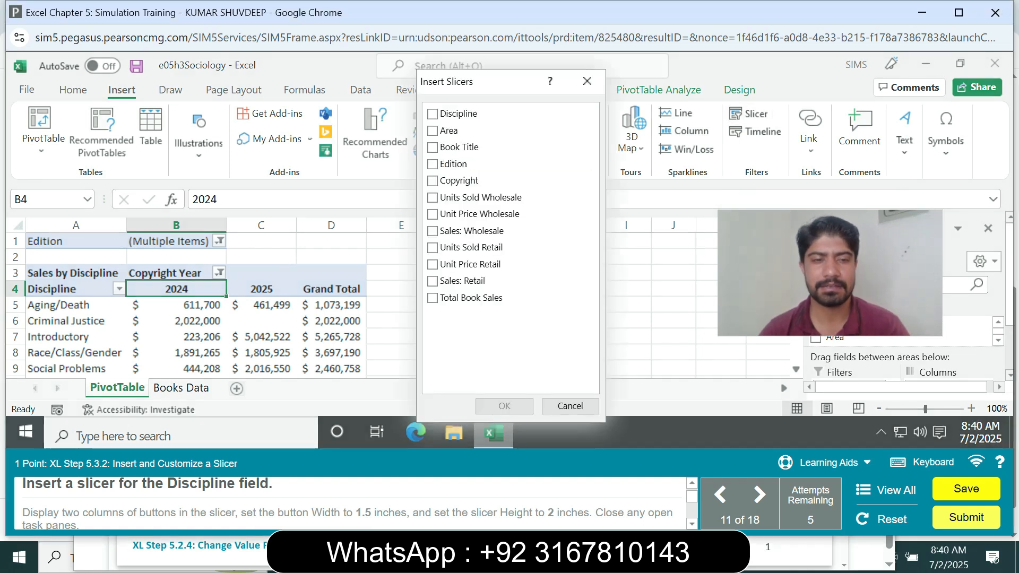
left_click(456, 114)
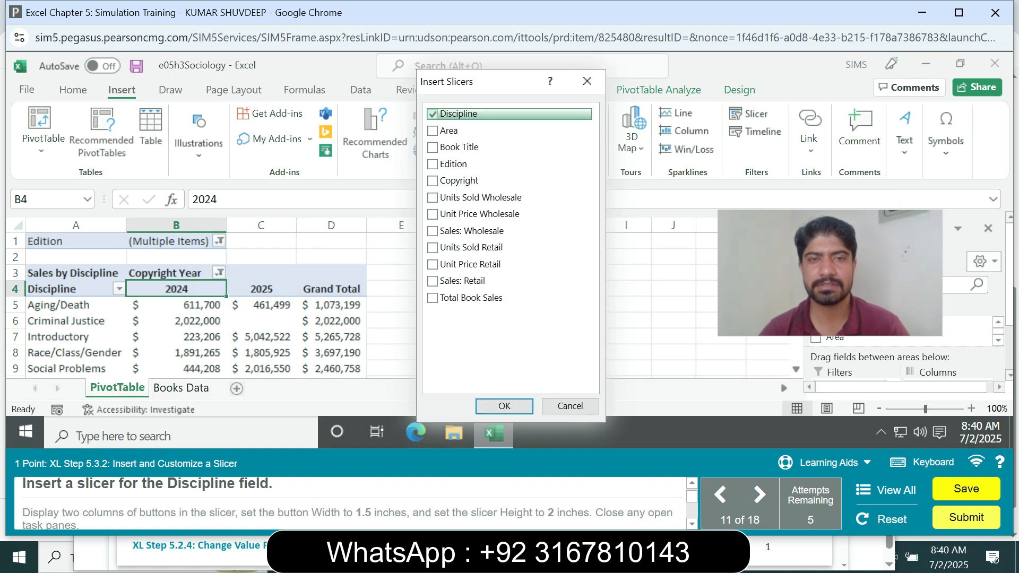
key("Return")
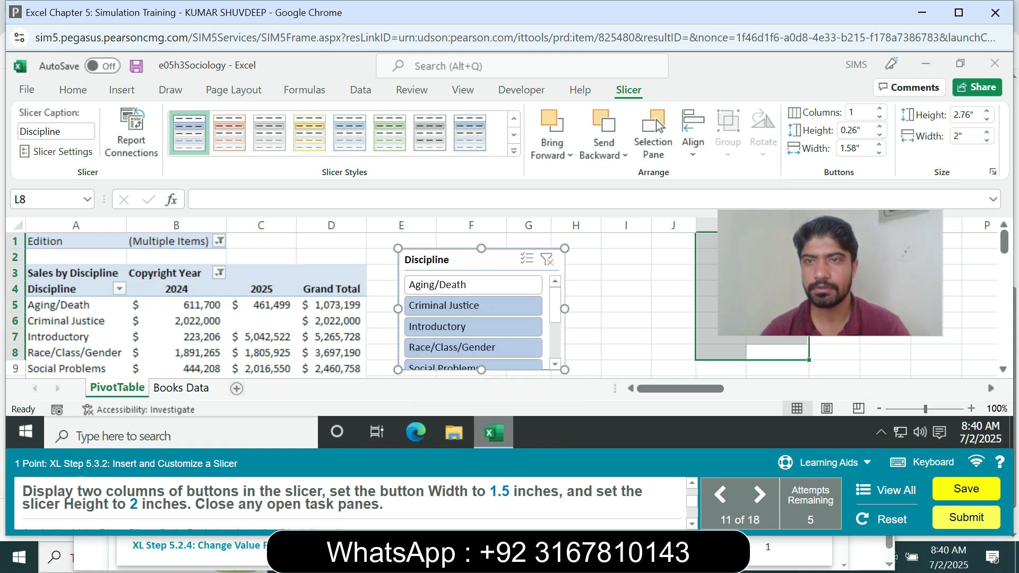
Set the Discipline slicer to two columns of buttons with a button width of 1.5 inches.
left_click(859, 113)
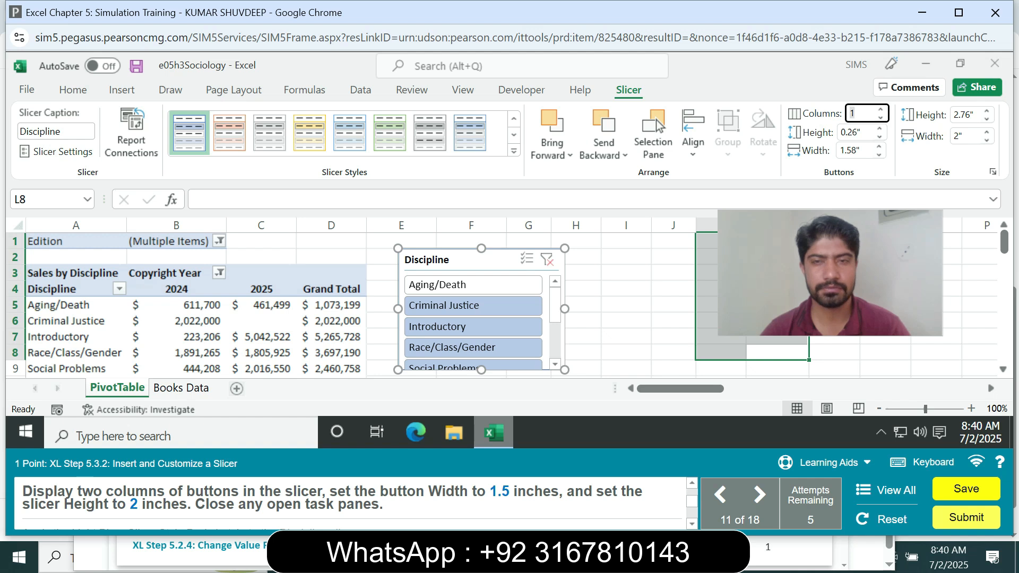
type("2")
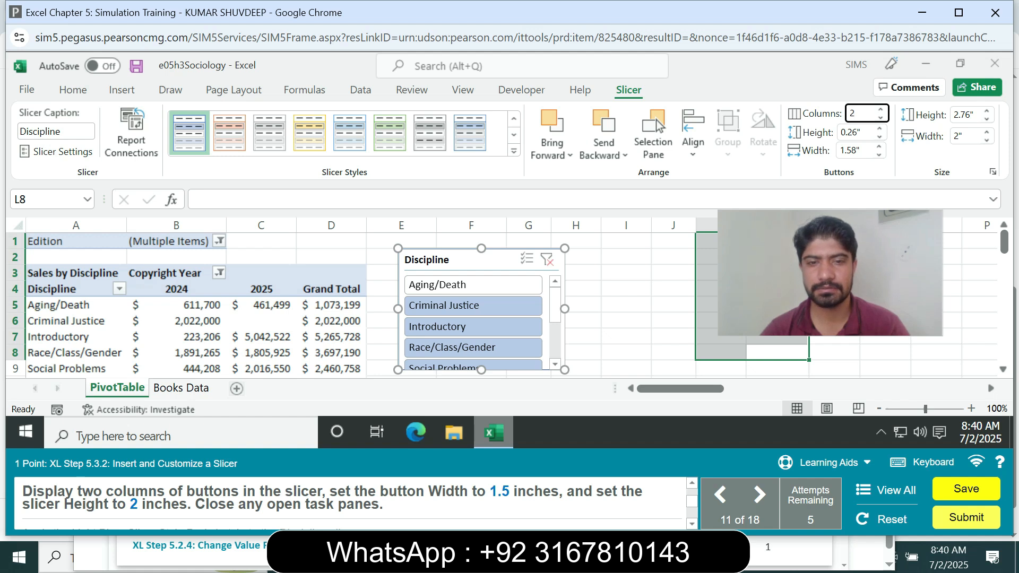
key("Return")
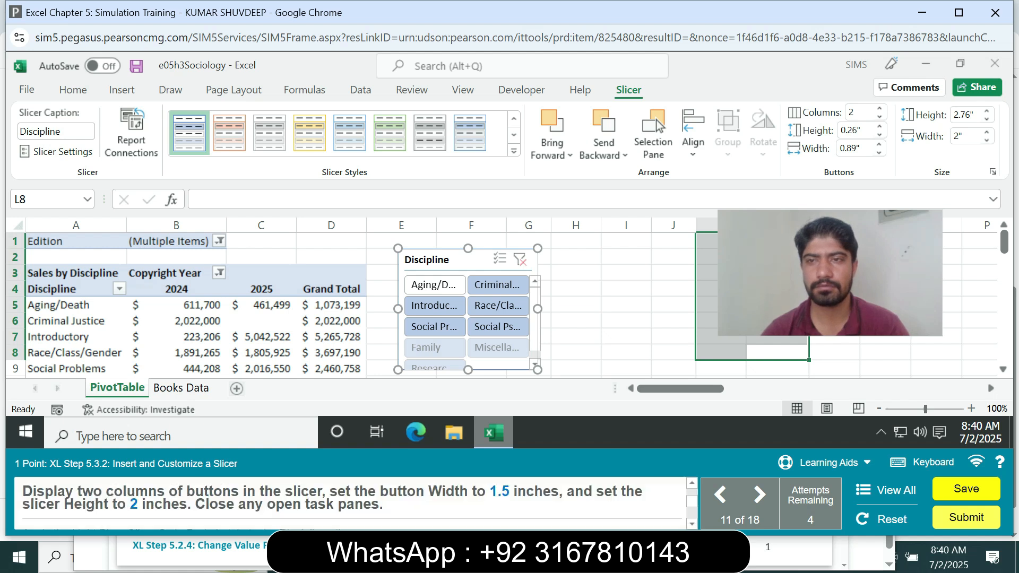
left_click(852, 149)
type("1.5")
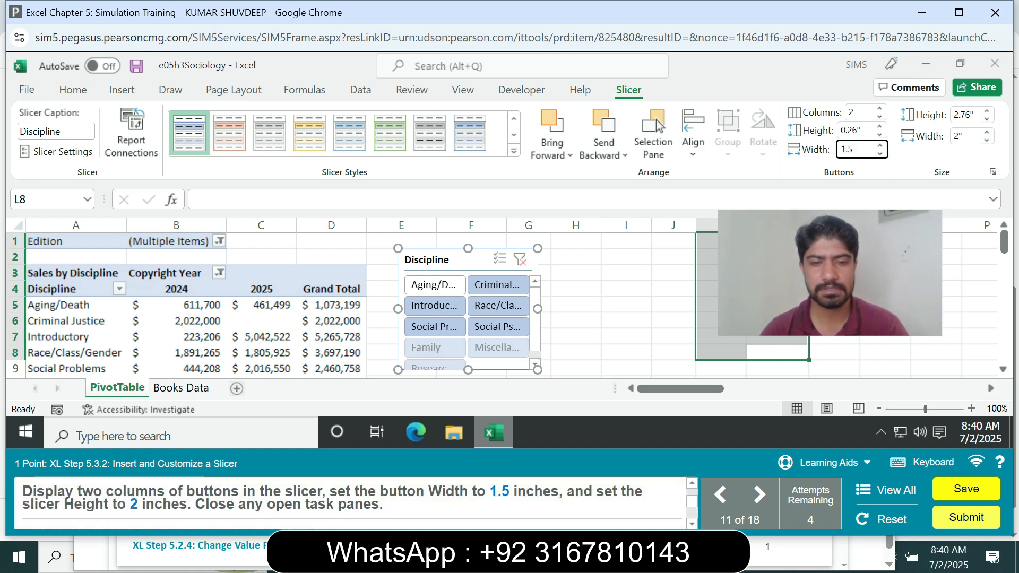
key("Return")
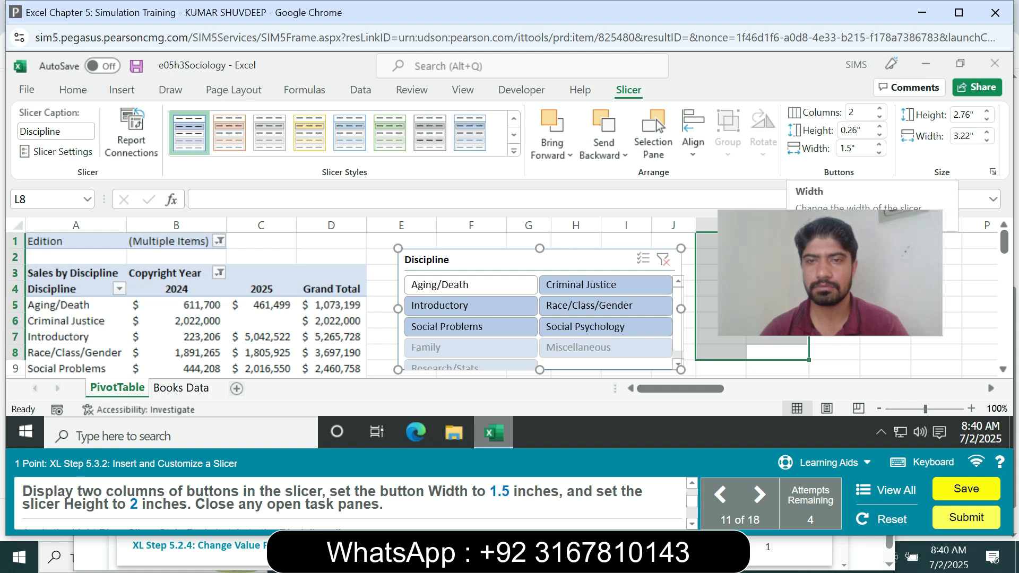
left_click(606, 285)
left_click(721, 377)
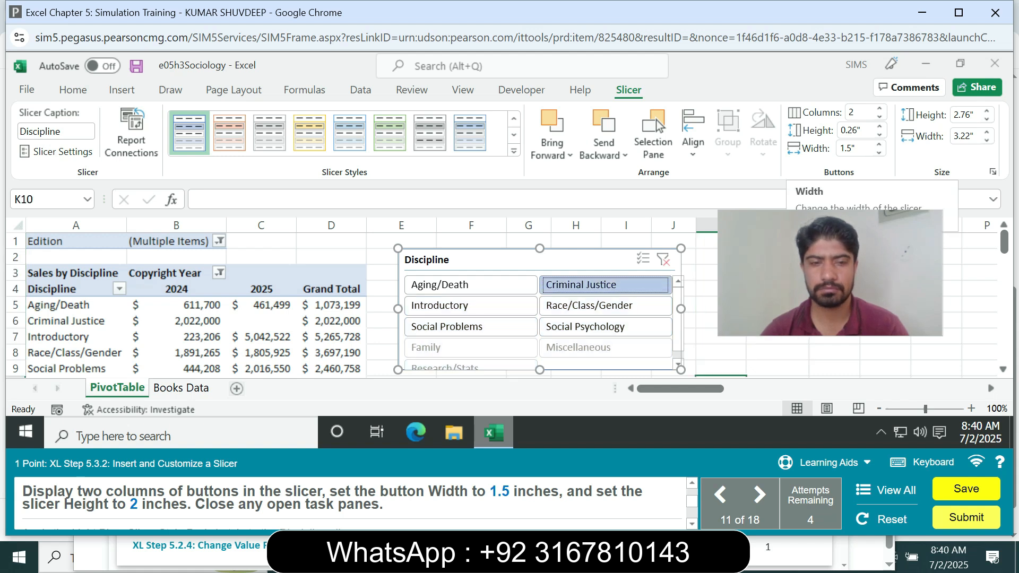
left_click(584, 260)
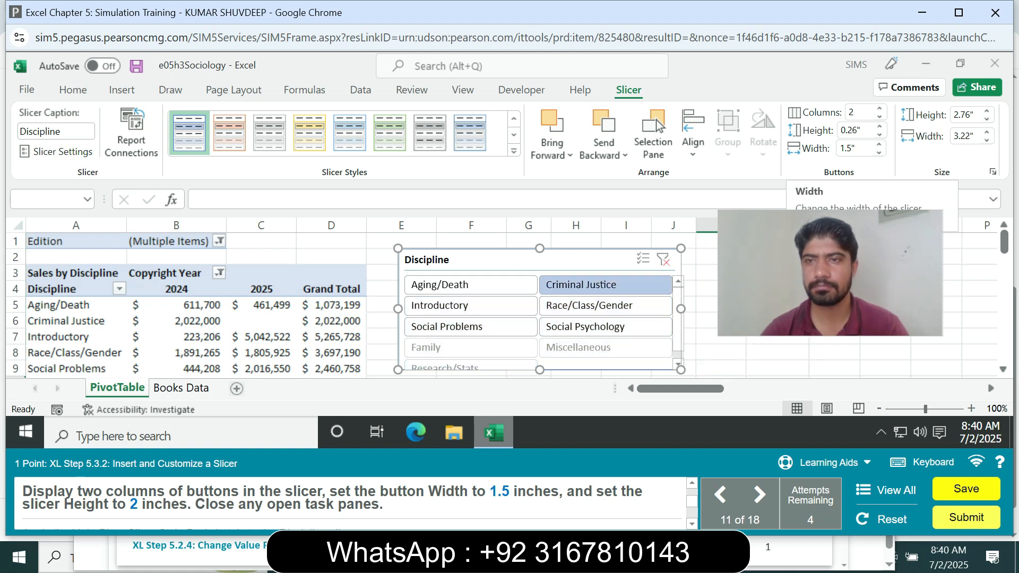
Try to set the height of the Discipline slicer's buttons to 2 inches.
left_click(851, 130)
type("2")
key("Return")
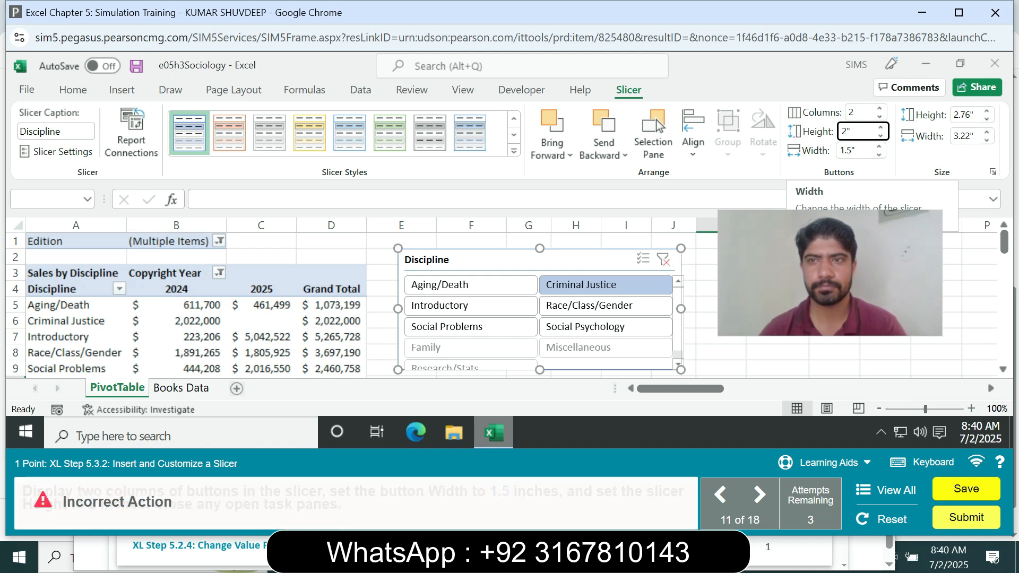
Set the Discipline slicer's overall height to 2 inches and apply the Light Blue, Slicer Style Dark 1 style.
left_click(969, 115)
type("2\"")
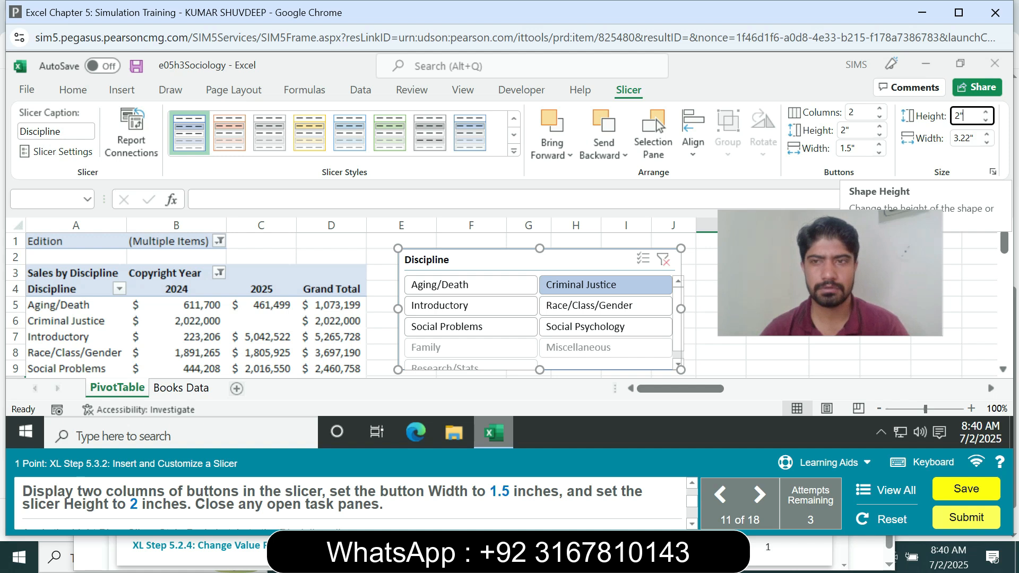
key("Return")
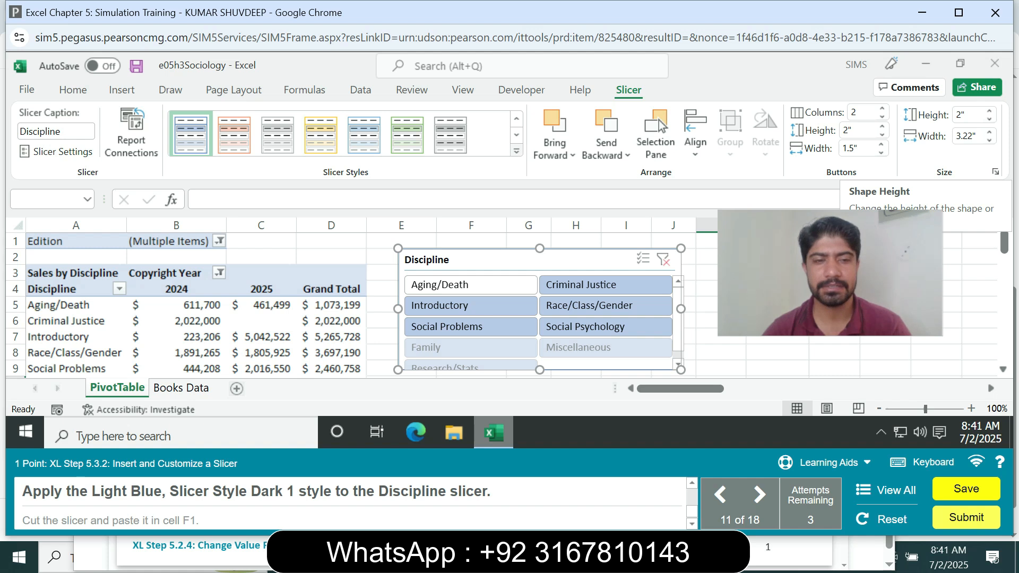
left_click(516, 151)
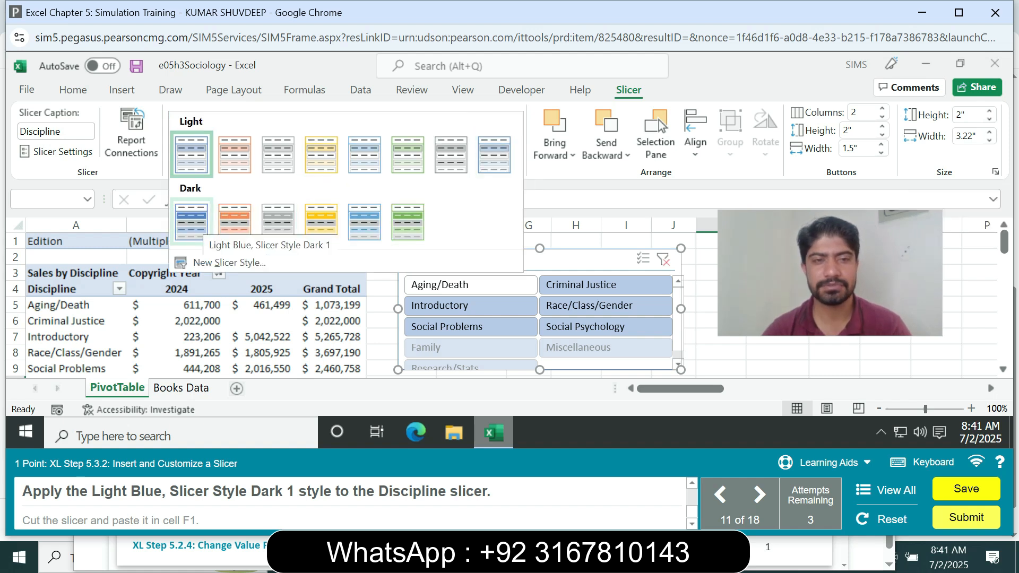
left_click(193, 224)
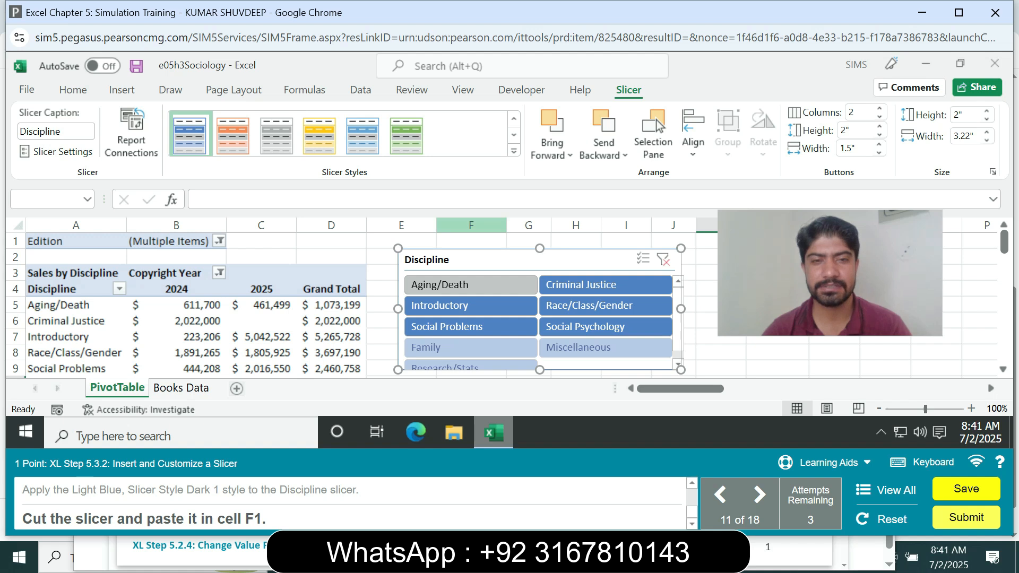
Cut the Discipline slicer and paste it in cell F1 of the PivotTable sheet.
right_click(451, 260)
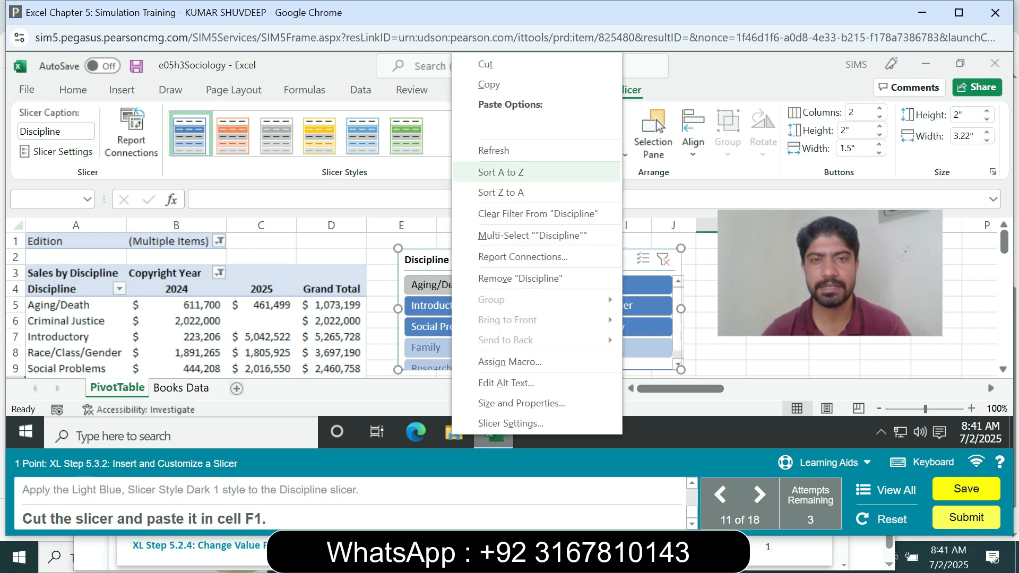
left_click(481, 64)
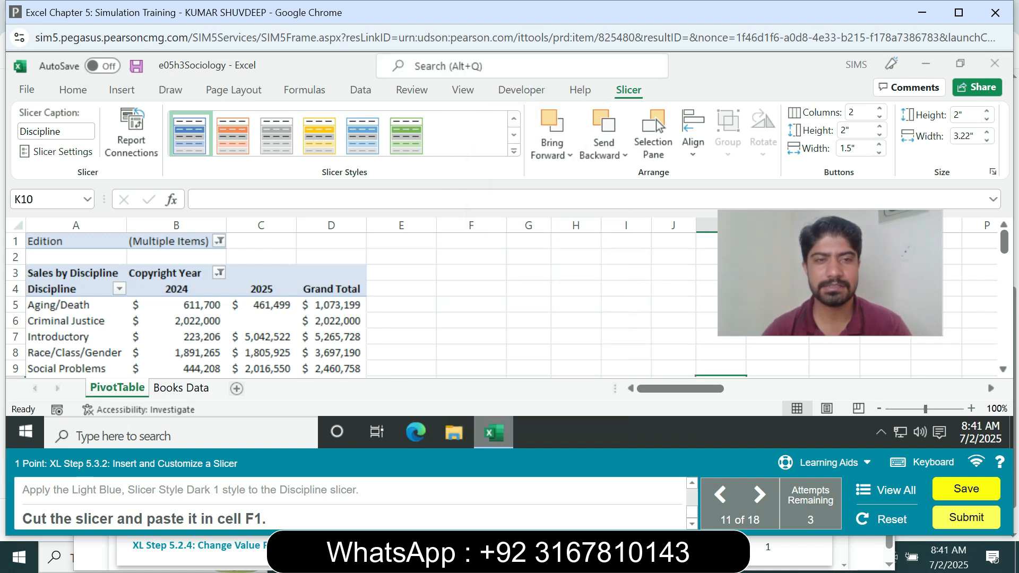
left_click(472, 273)
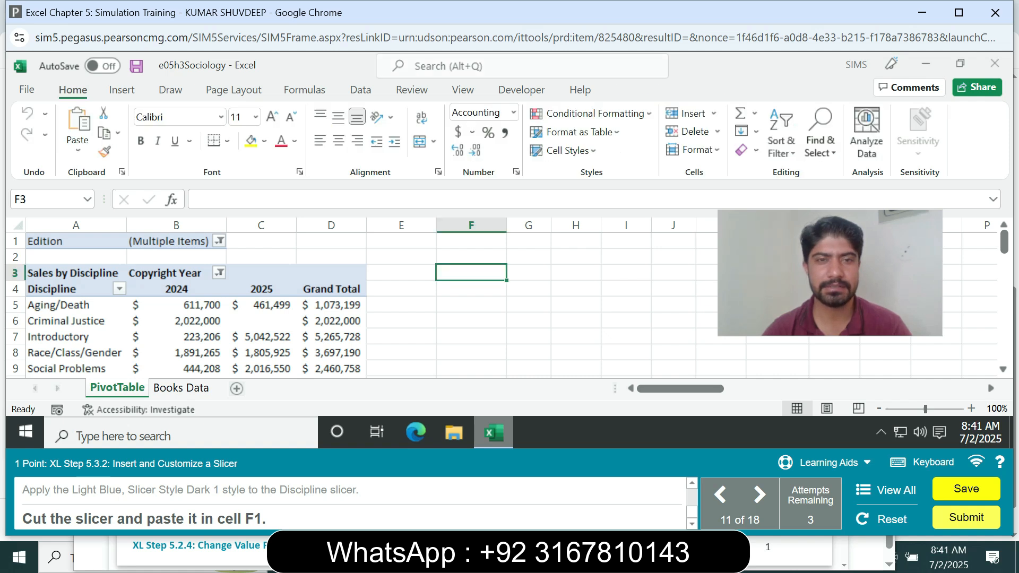
left_click(471, 241)
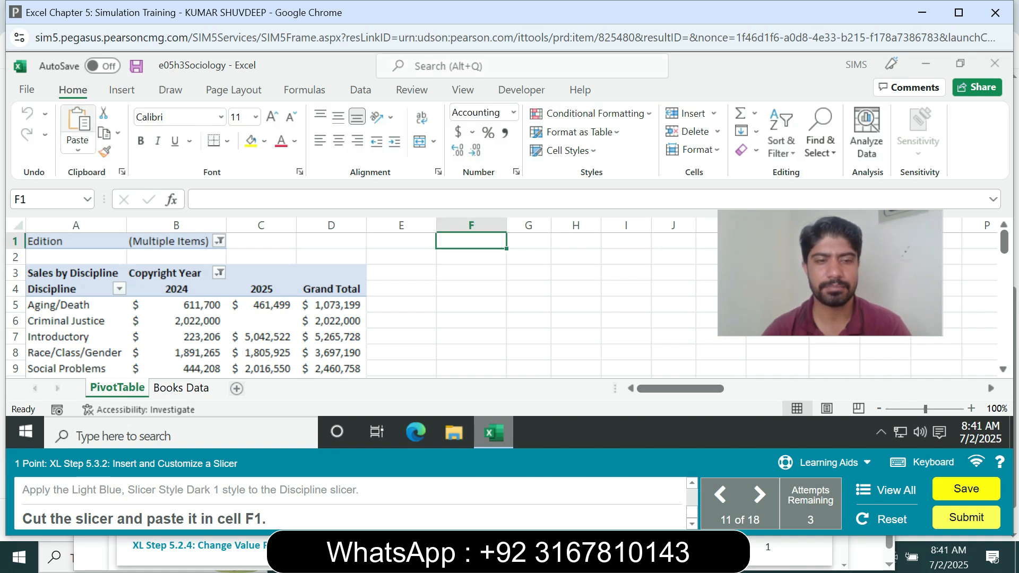
left_click(77, 128)
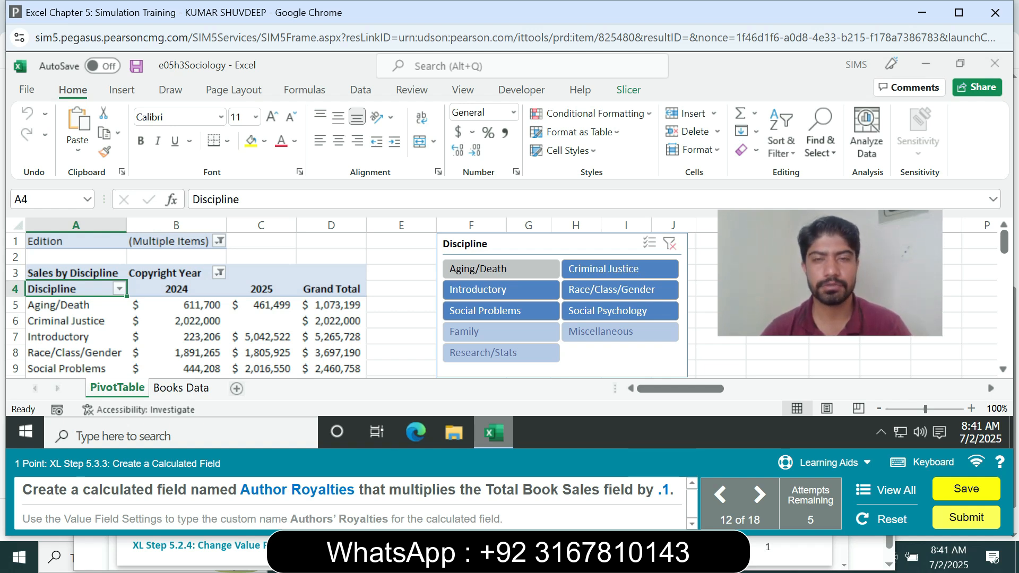
Start a new calculated field in the PivotTable and name it Author Royalties.
left_click(629, 90)
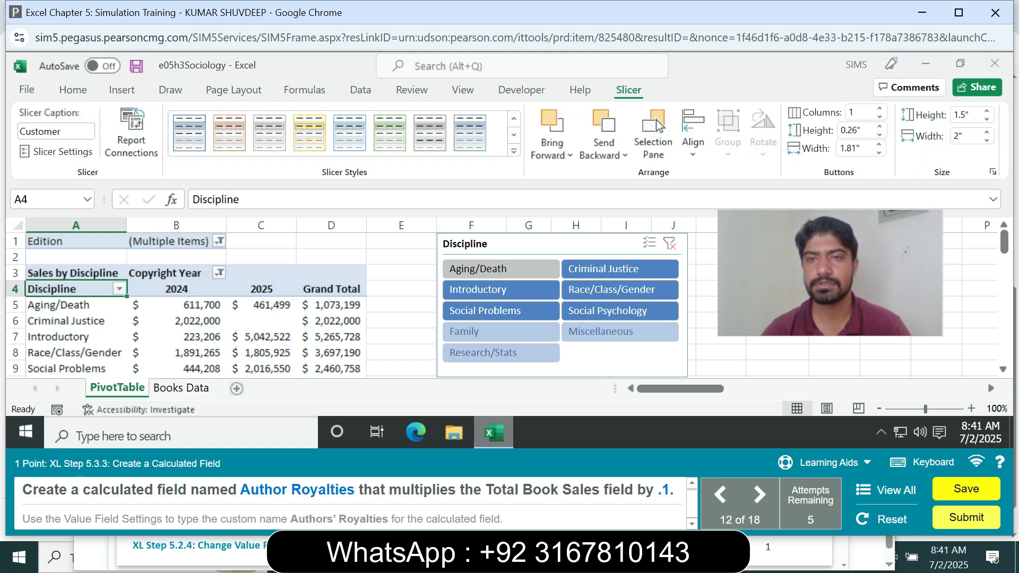
left_click(331, 337)
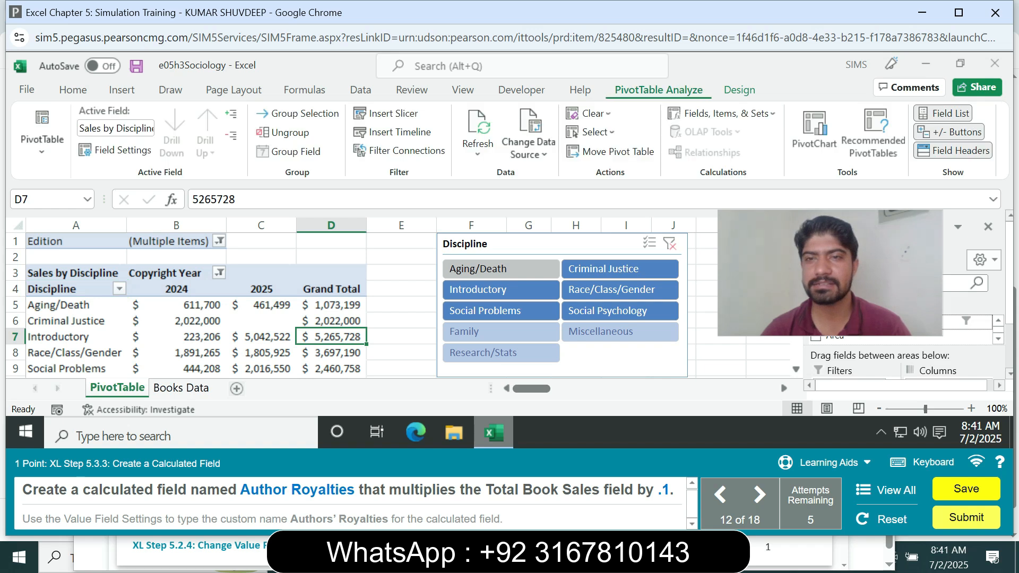
left_click(721, 113)
left_click(709, 132)
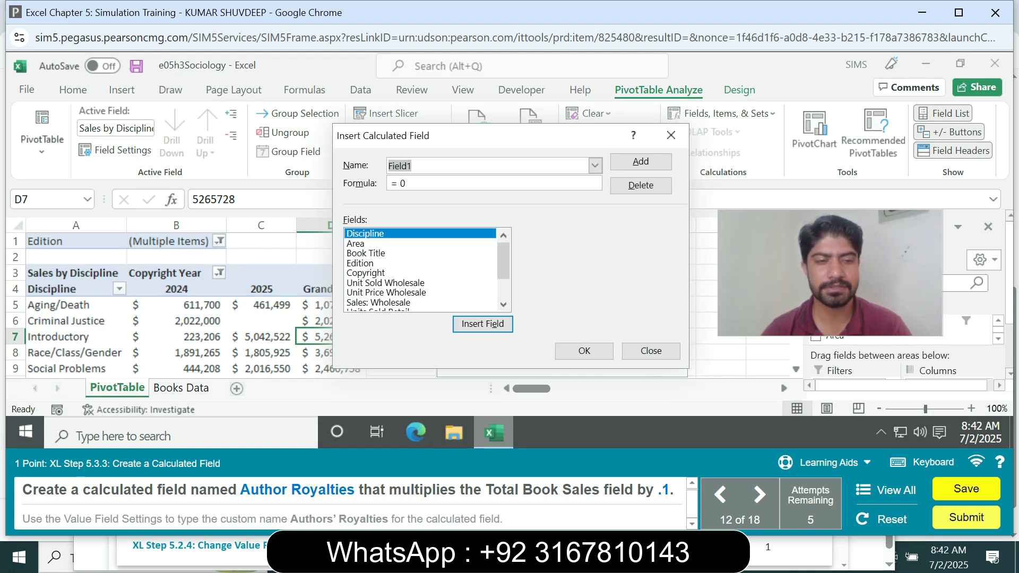
type("A")
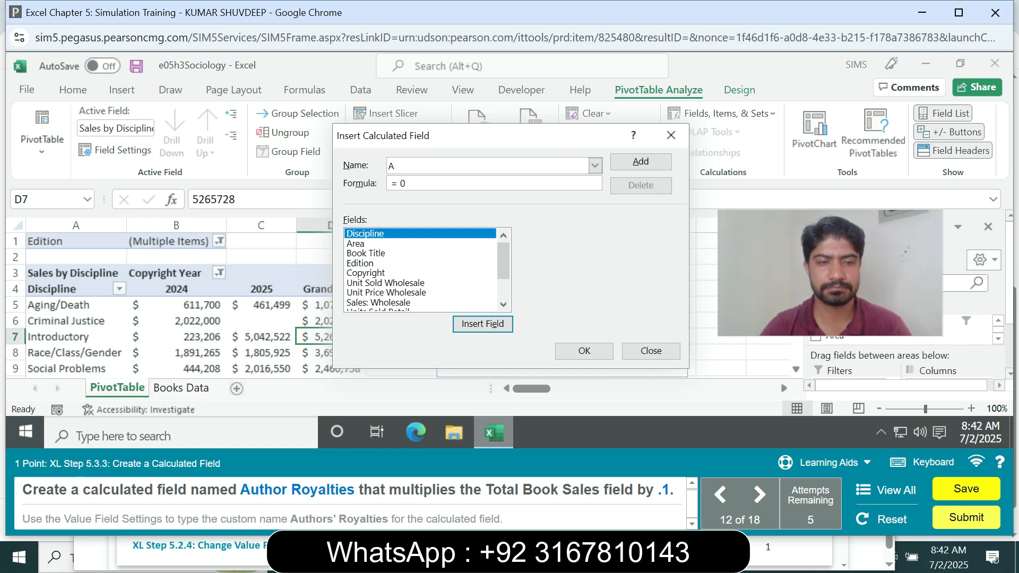
type("ut")
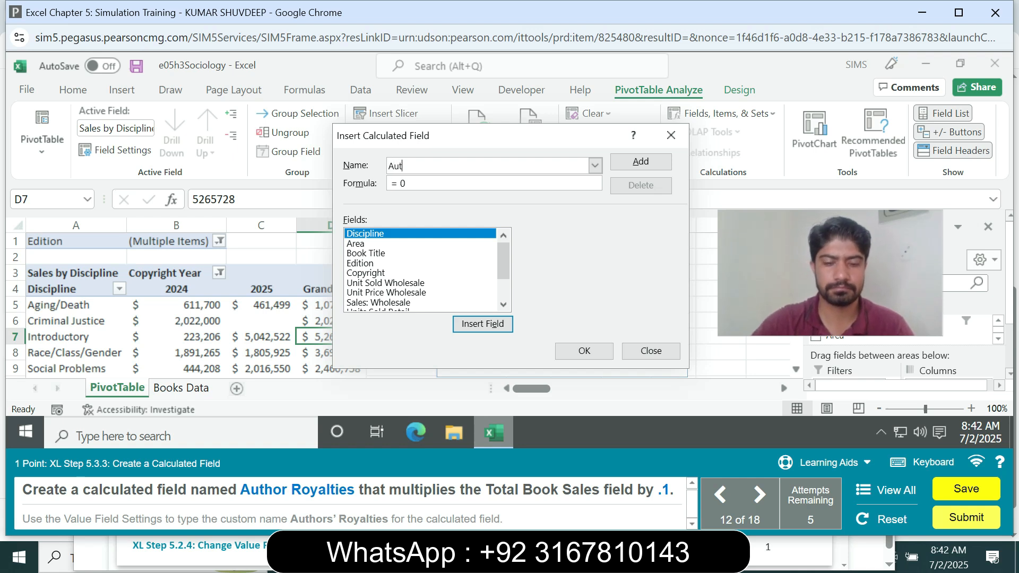
type("hors")
key("BackSpace")
key("BackSpace")
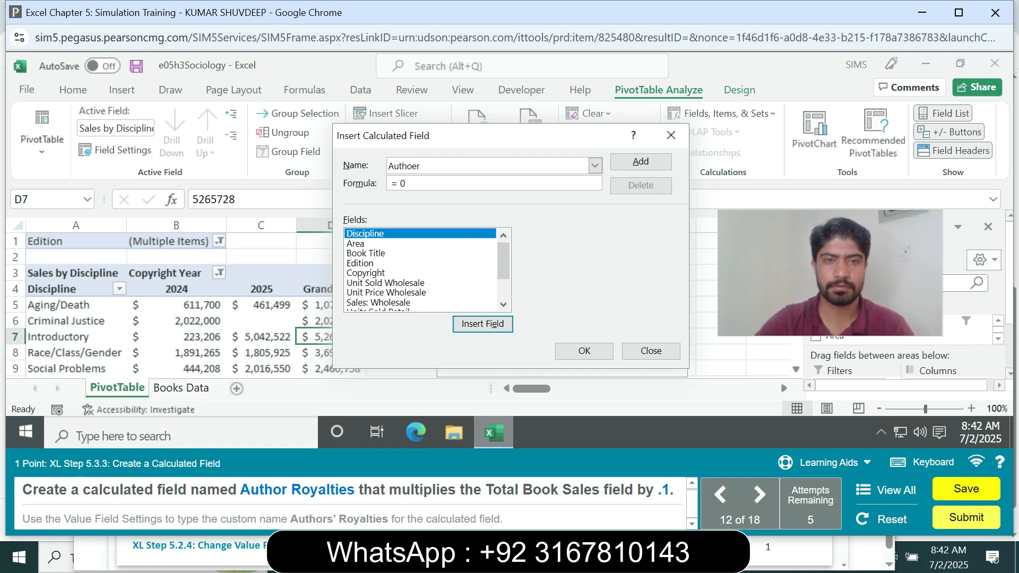
type("r")
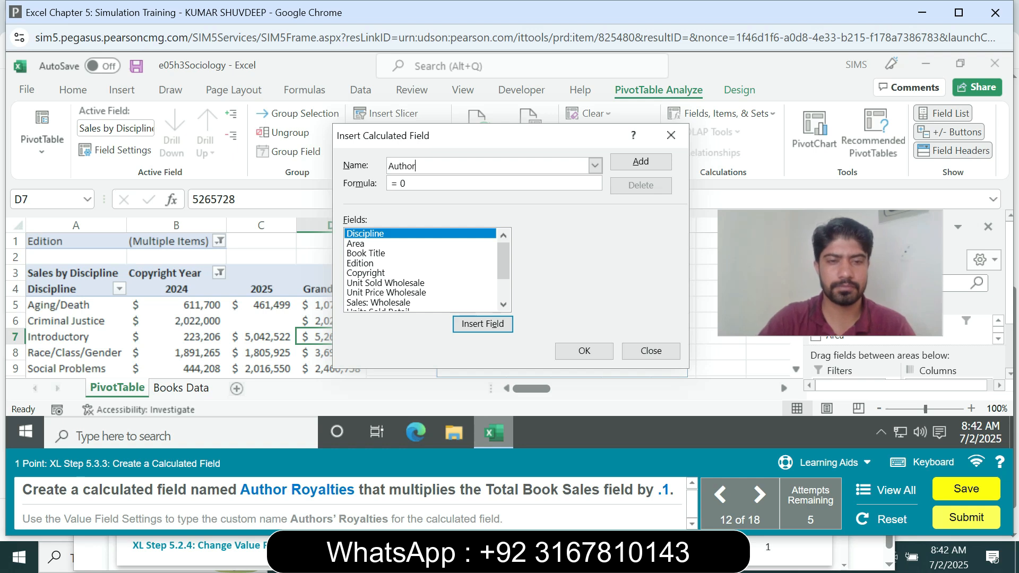
type(" Ro")
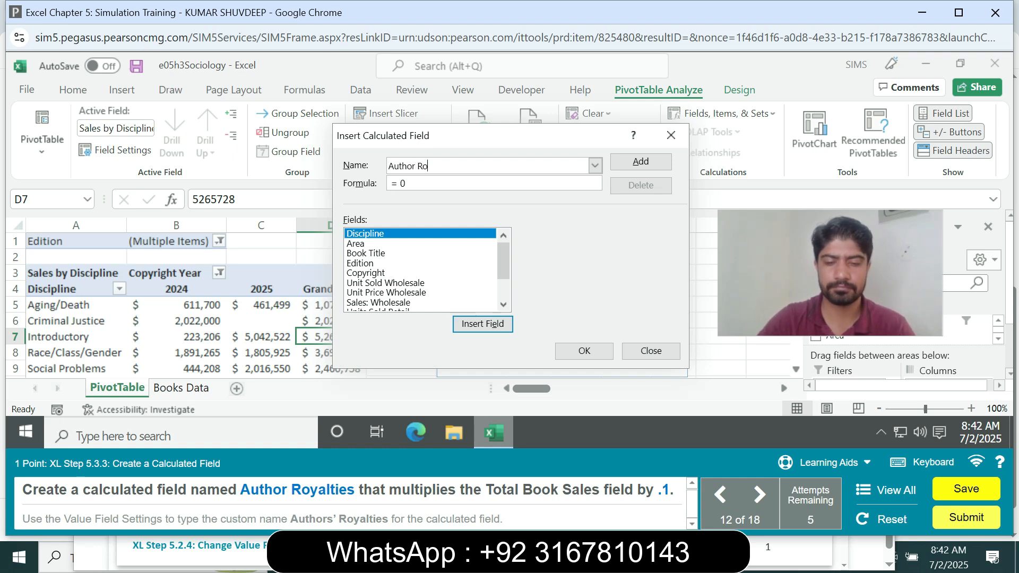
type("yalties")
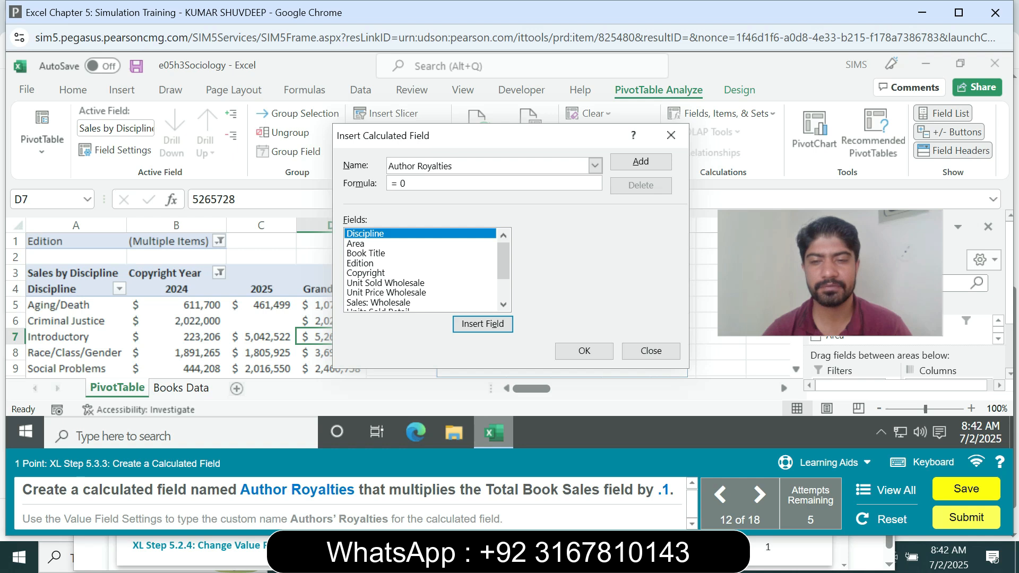
Set the calculated field's formula to ='Total Book Sales'*.1 and insert the field into the PivotTable.
key("Delete")
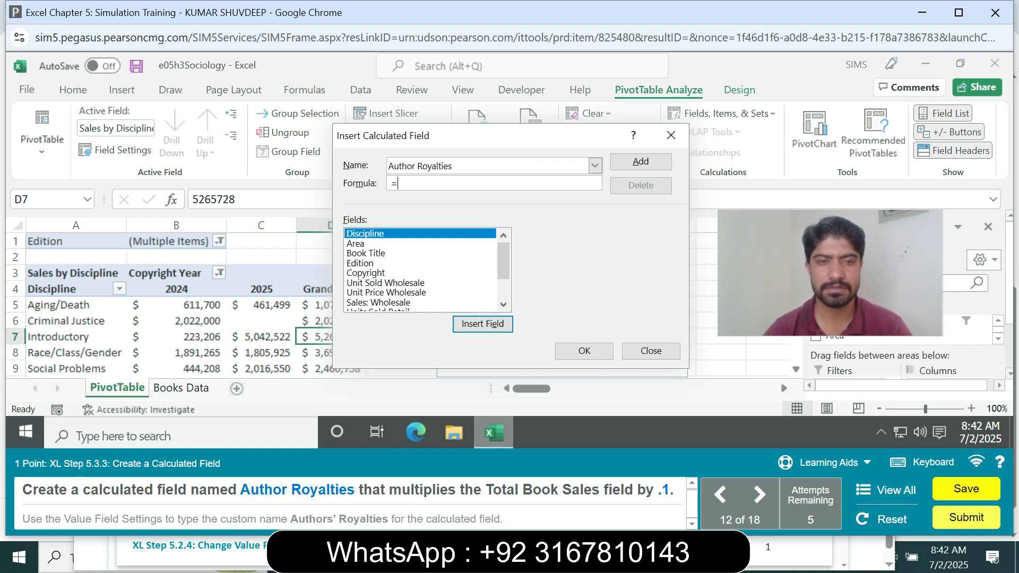
left_click(503, 304)
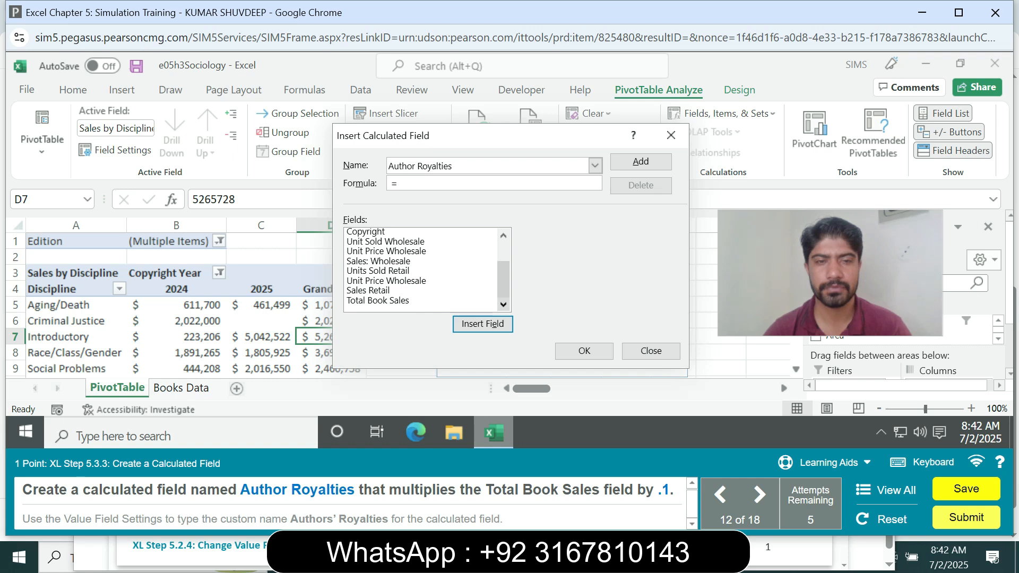
double_click(378, 300)
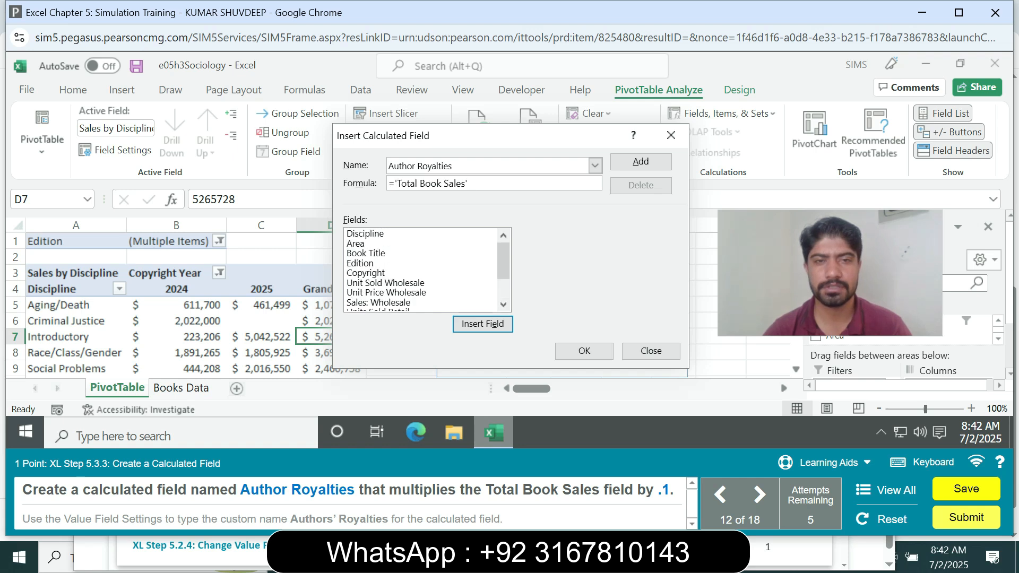
type("*")
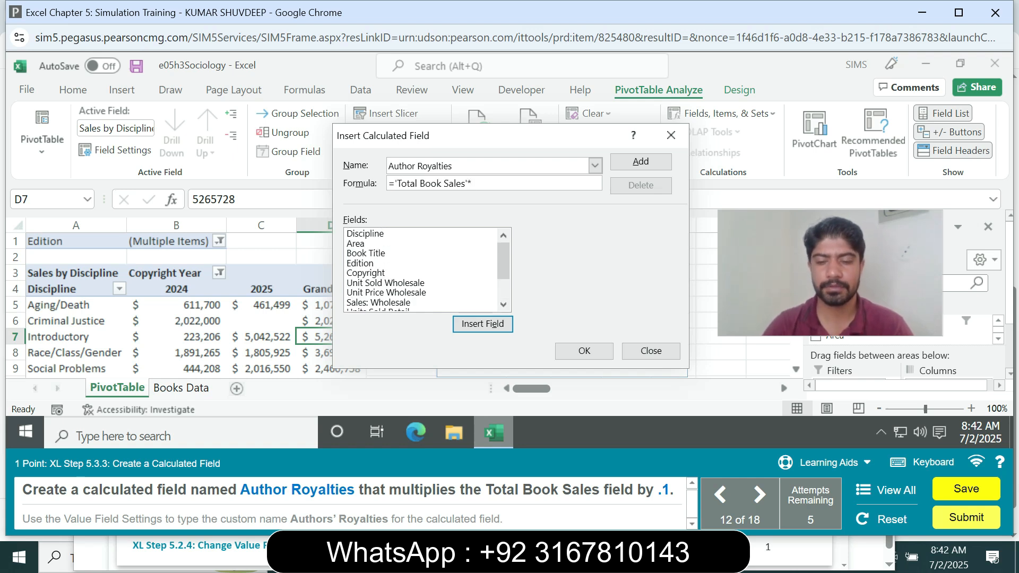
type(".1")
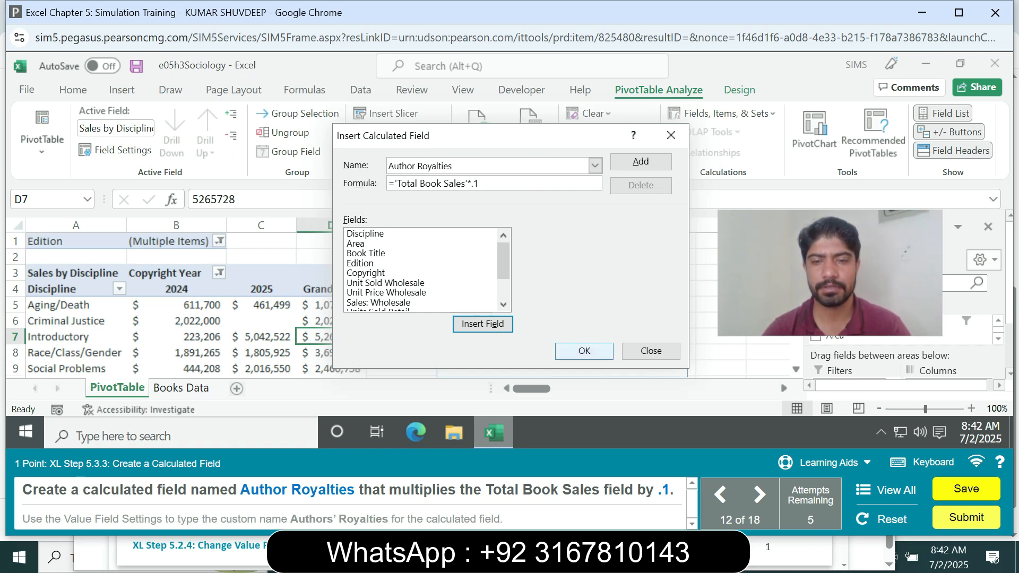
left_click(584, 351)
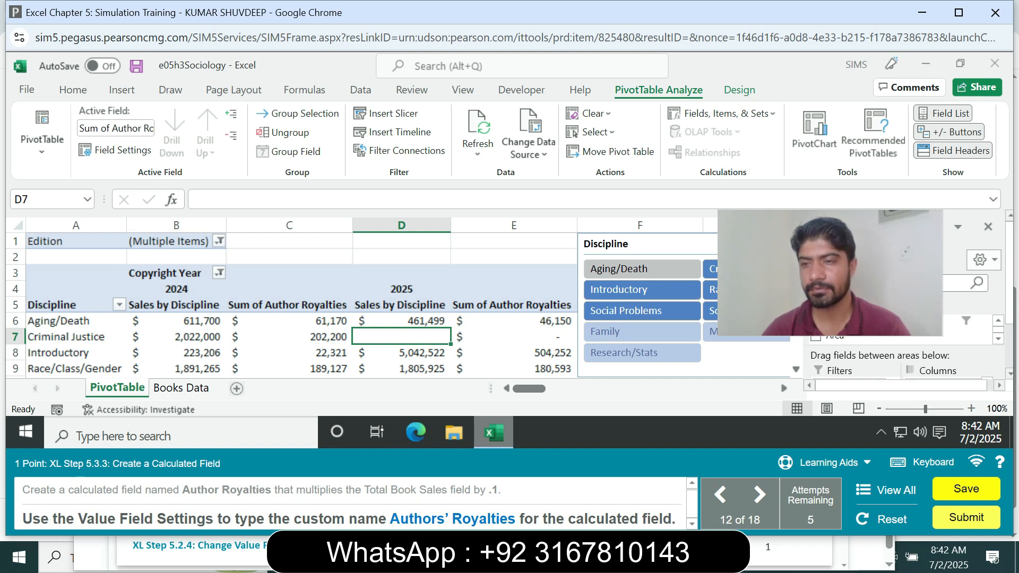
Change the custom name of the Sum of Author Royalties value field to Authors' Royalties in its Value Field Settings.
scroll(908, 330, "down", 3)
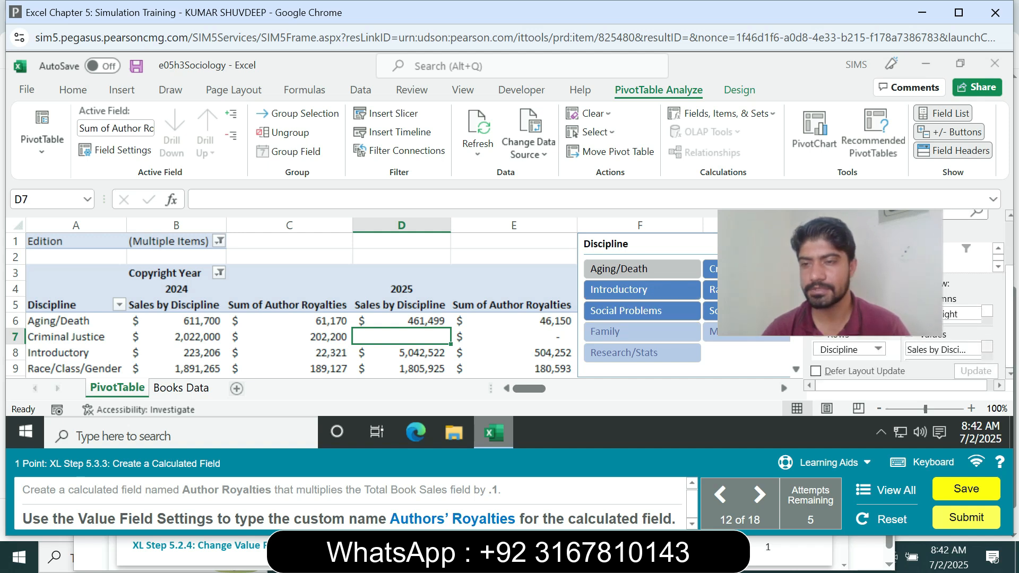
left_click_drag(988, 346, 988, 354)
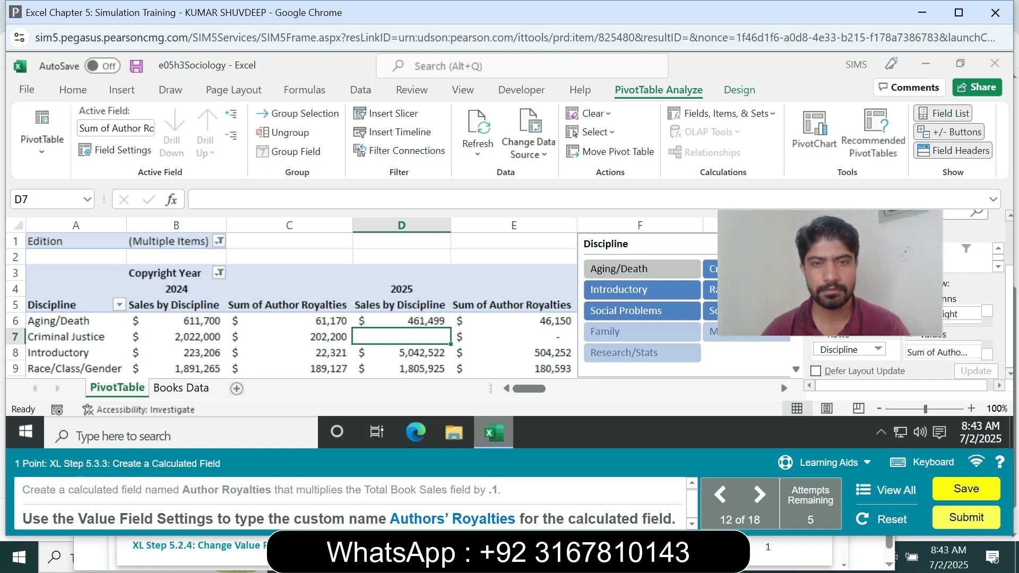
left_click(115, 150)
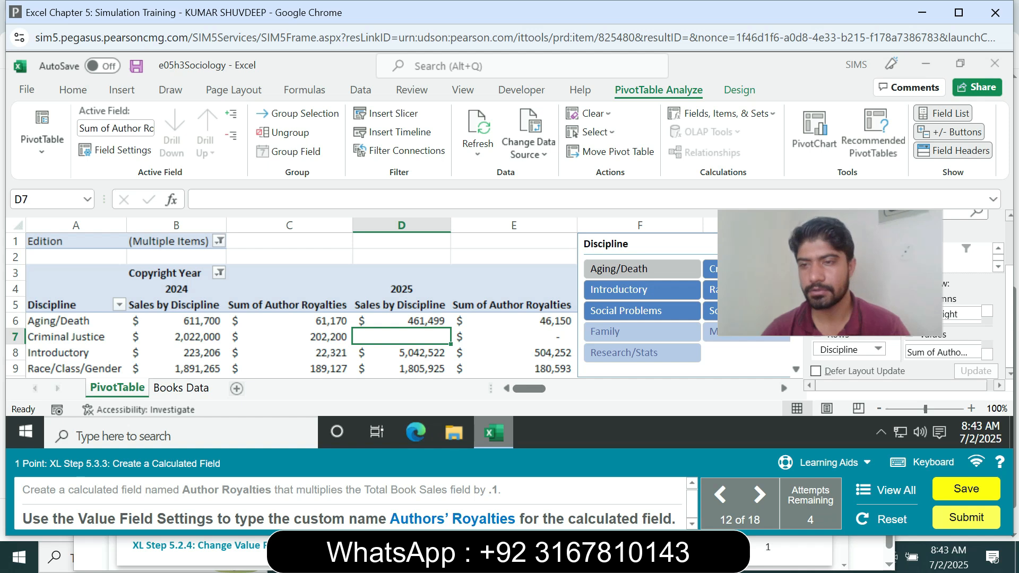
scroll(948, 351, "up", 1)
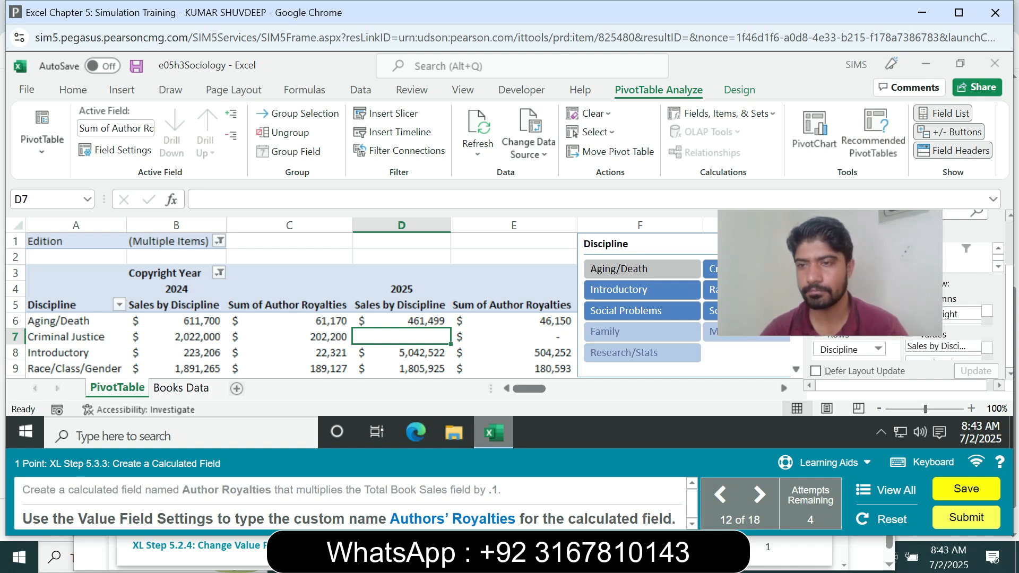
left_click(950, 346)
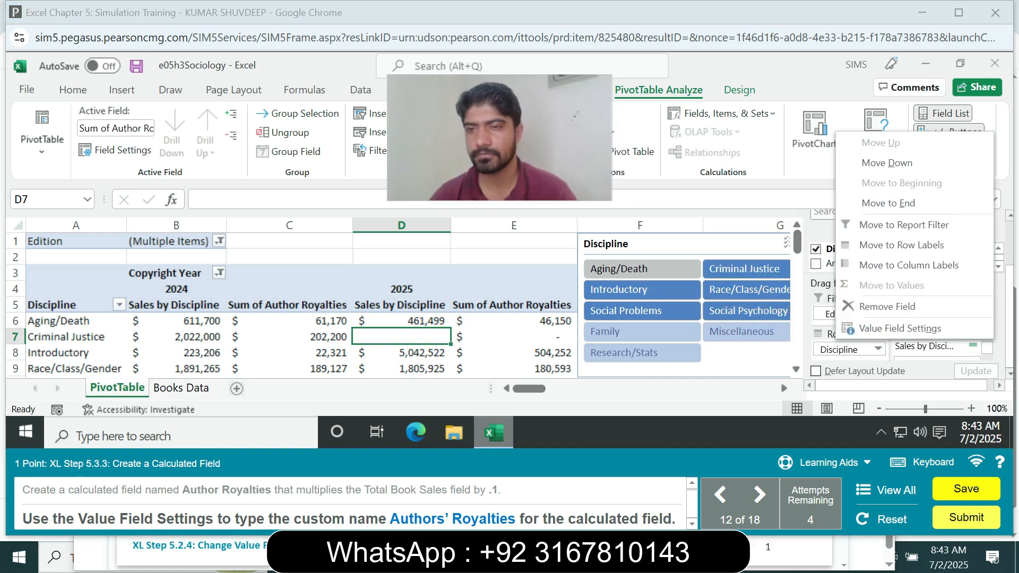
left_click(900, 329)
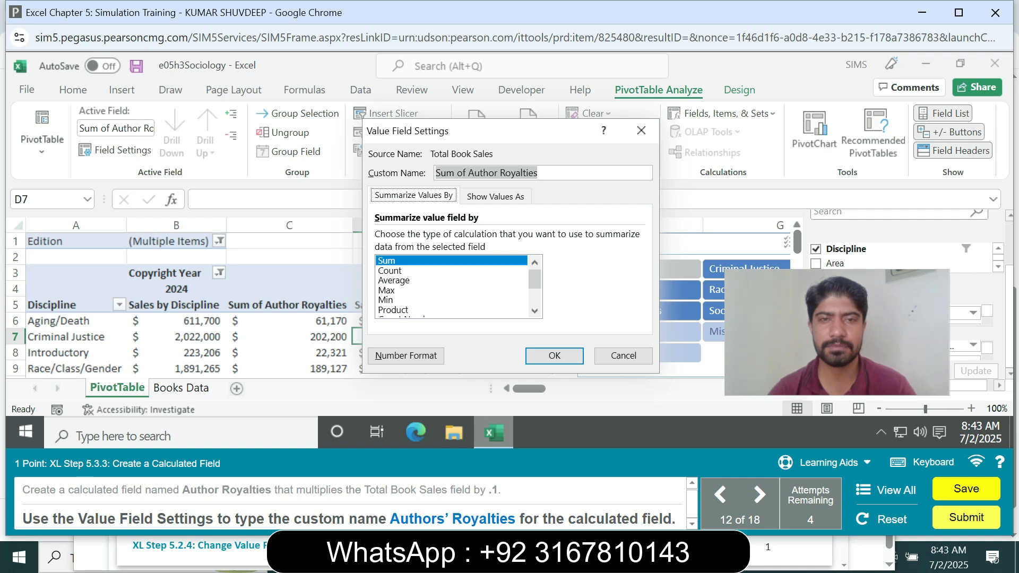
type("Authors")
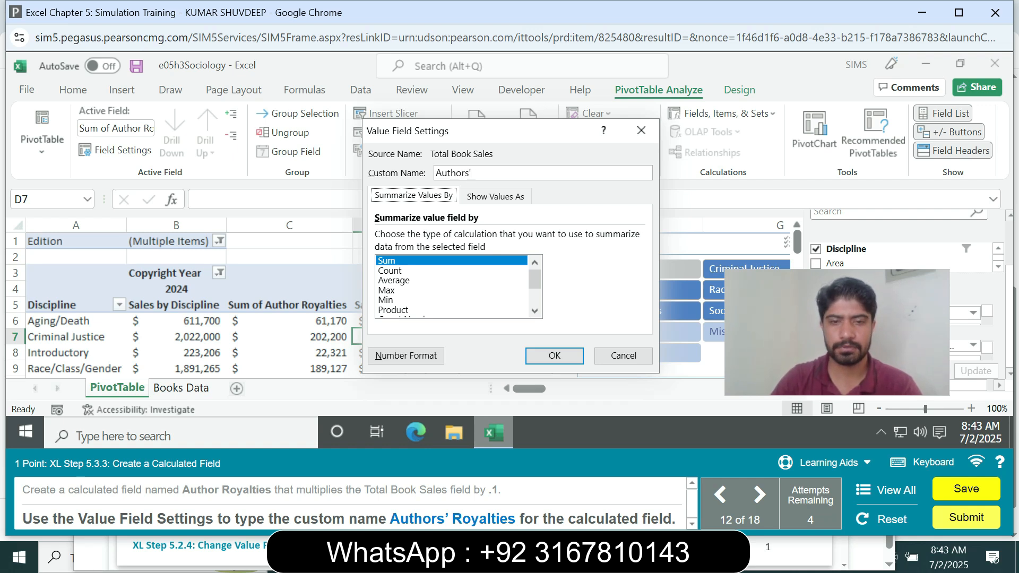
type("' Ro")
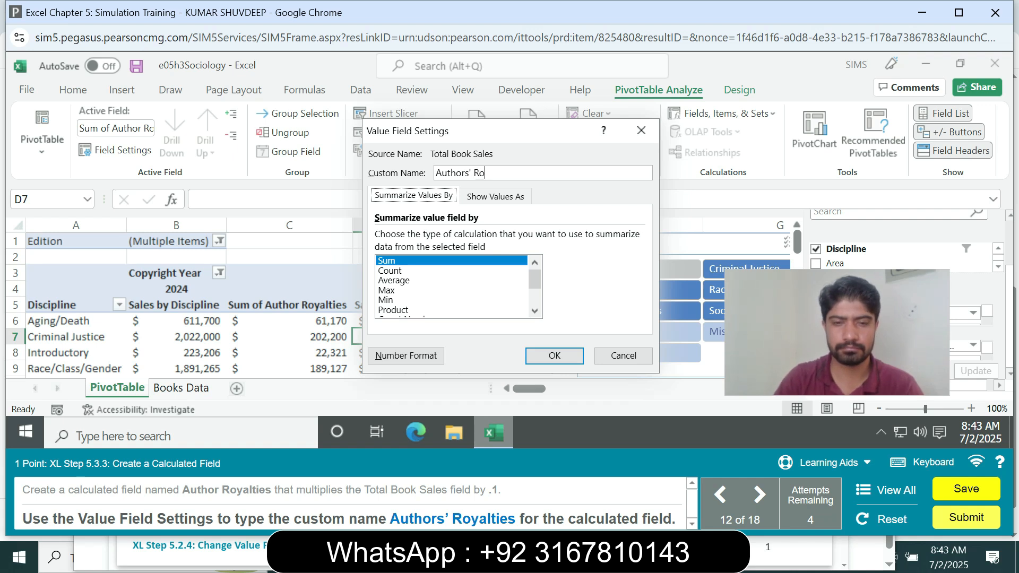
type("ya")
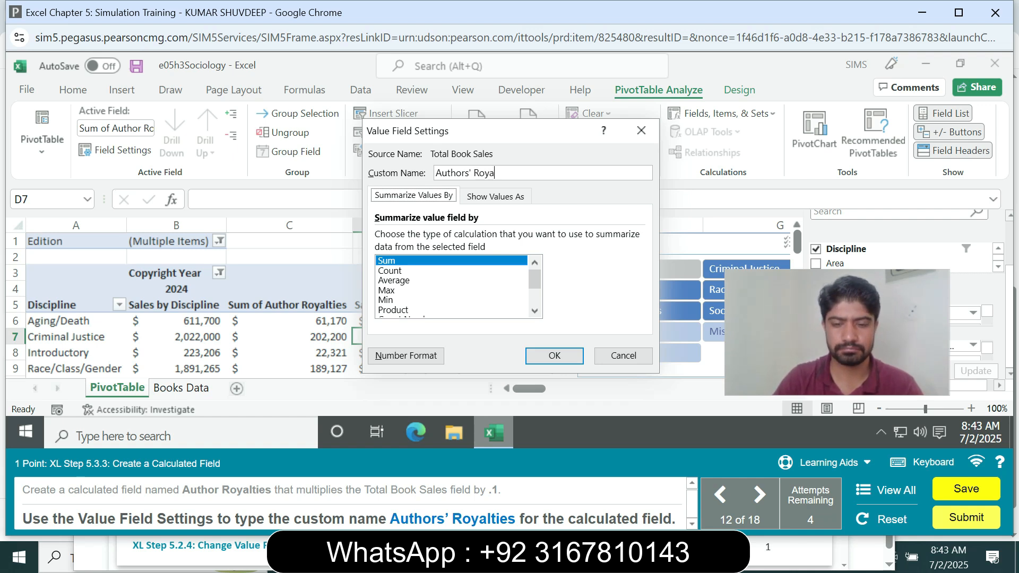
type("lties")
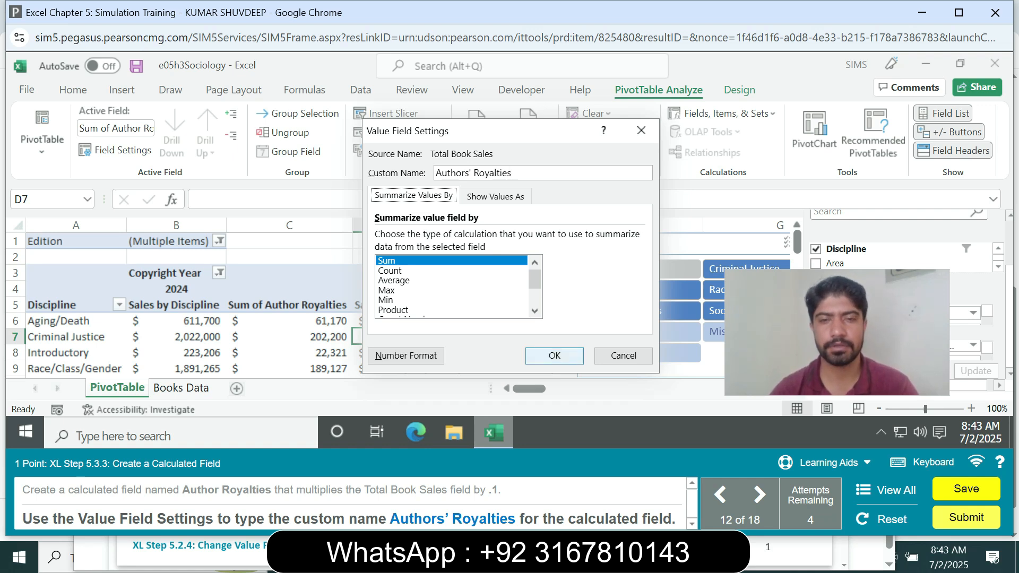
left_click(554, 356)
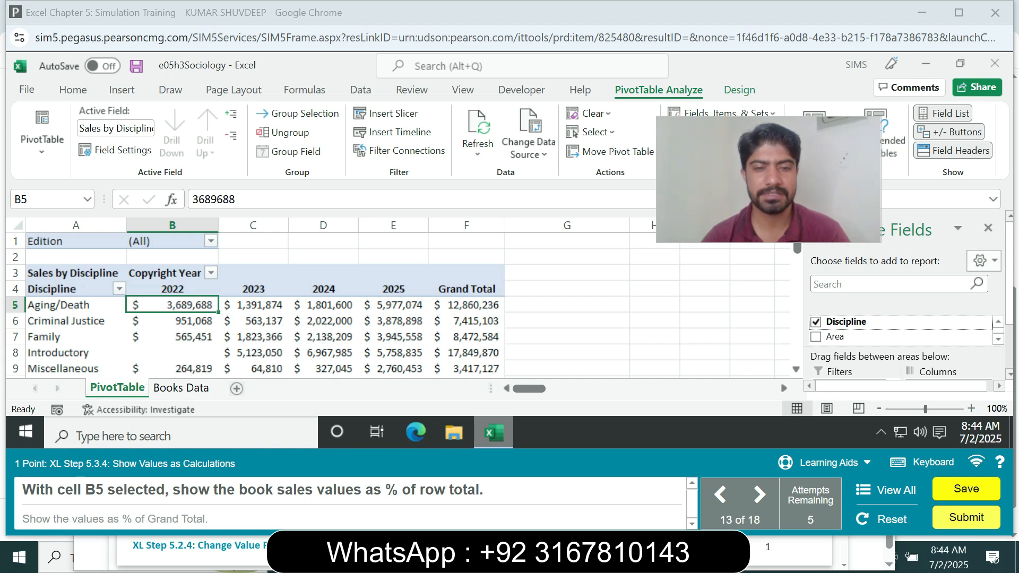
Try to show the book sales values as % of Row Total from cell B5's shortcut options.
right_click(192, 307)
mouse_move(250, 213)
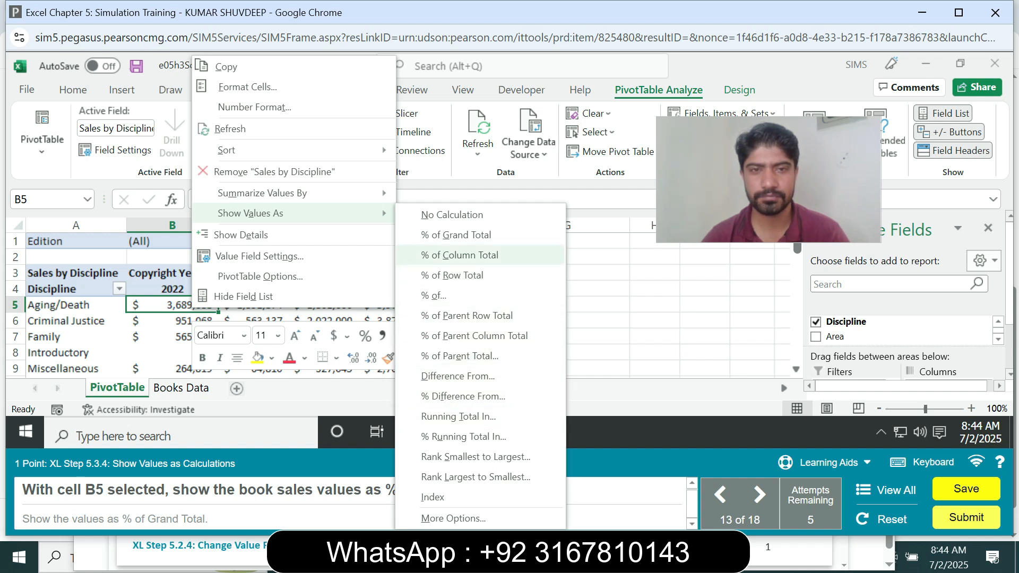
mouse_move(308, 193)
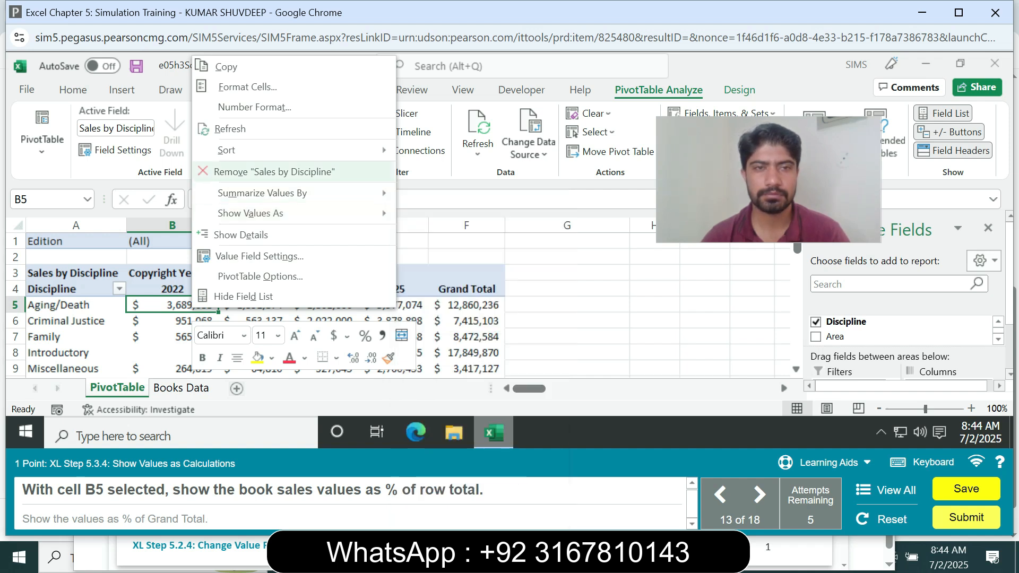
mouse_move(297, 150)
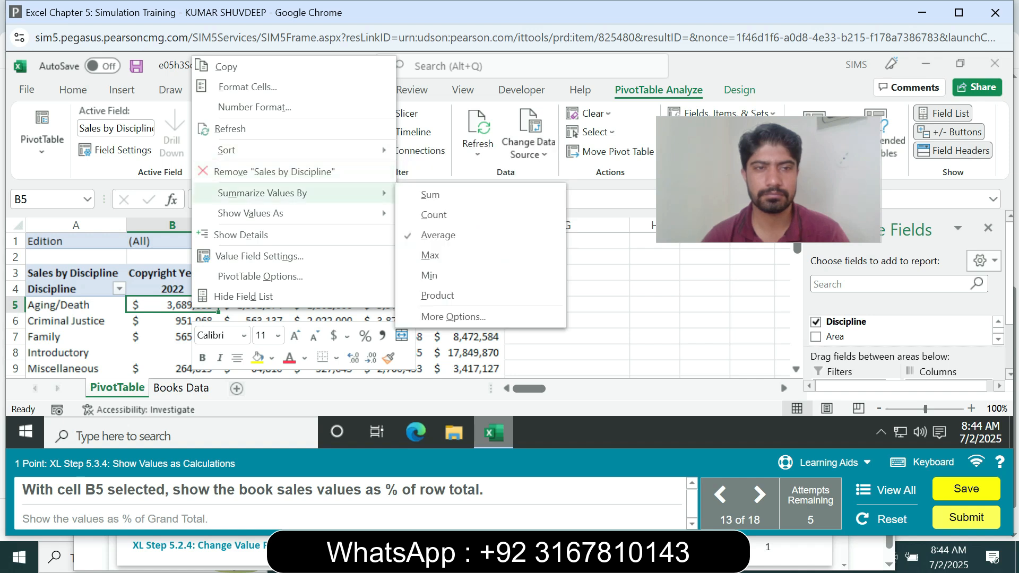
mouse_move(297, 213)
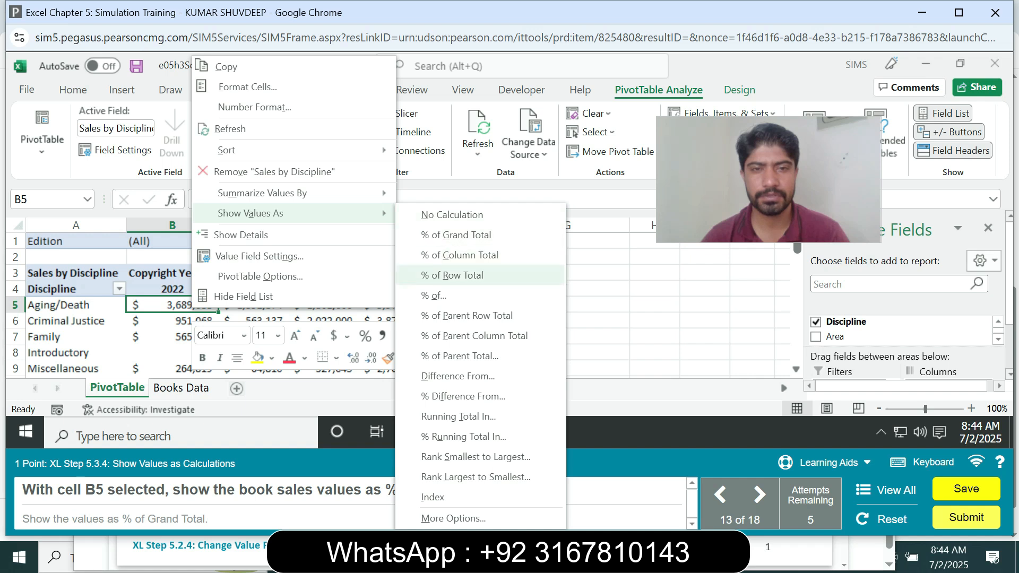
left_click(452, 275)
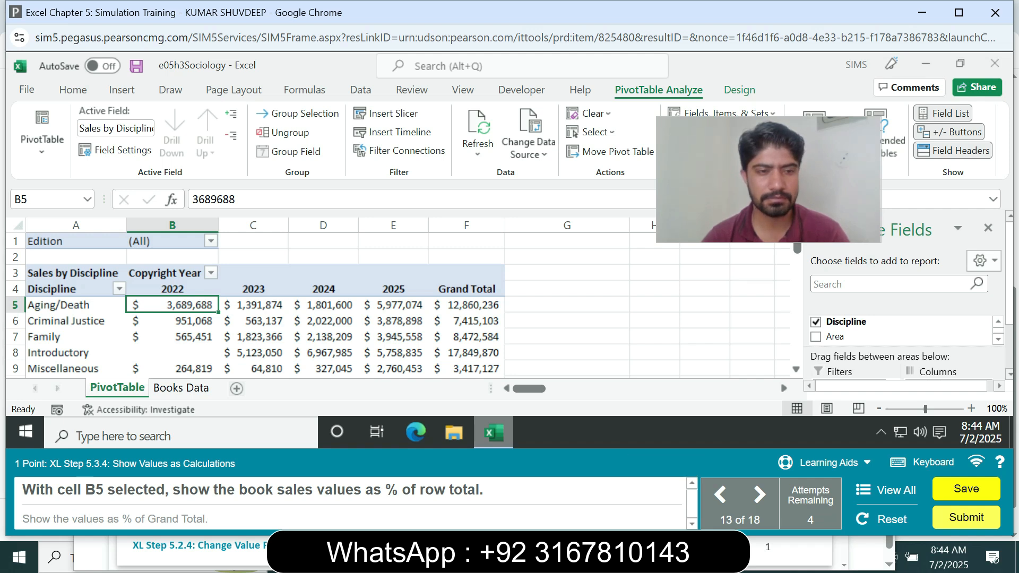
right_click(195, 308)
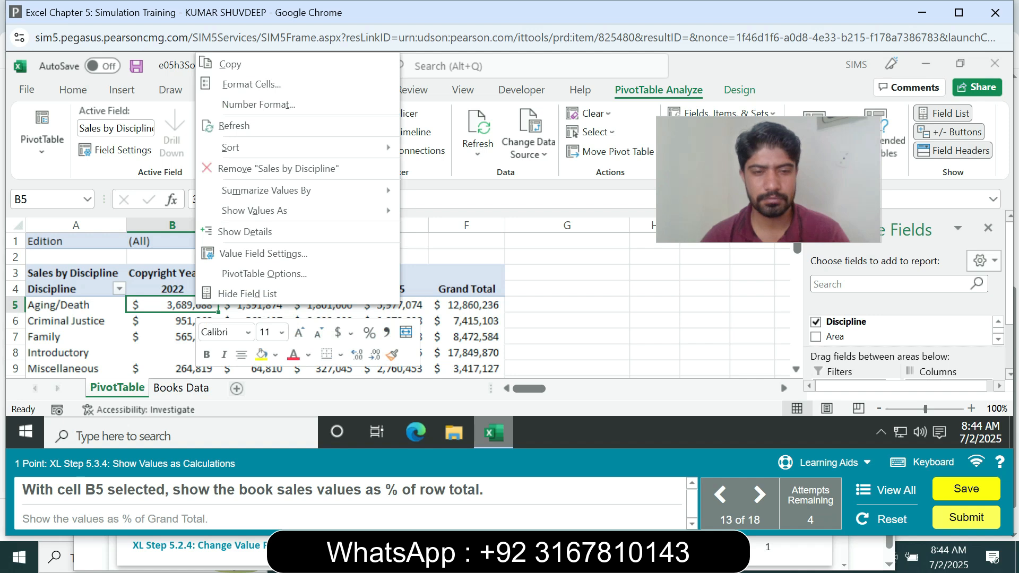
mouse_move(266, 190)
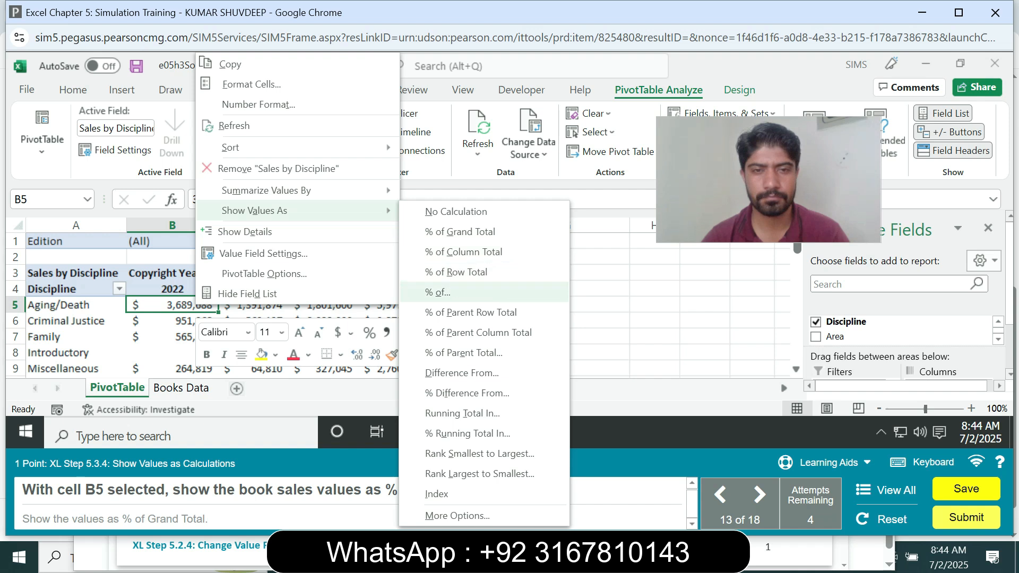
left_click(456, 271)
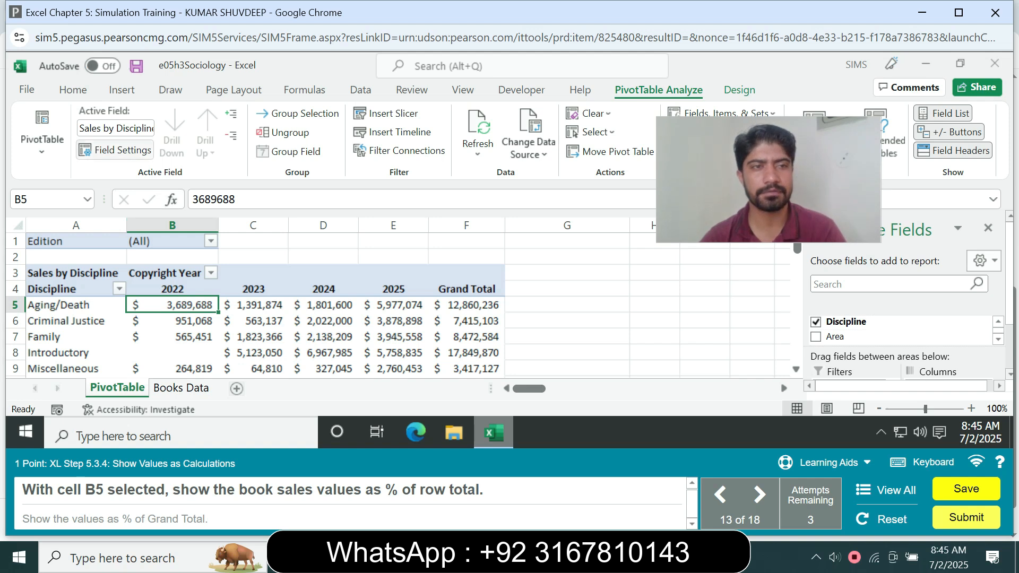
Show the Sales By Discipline values as % of Row Total through the value field settings.
left_click(115, 150)
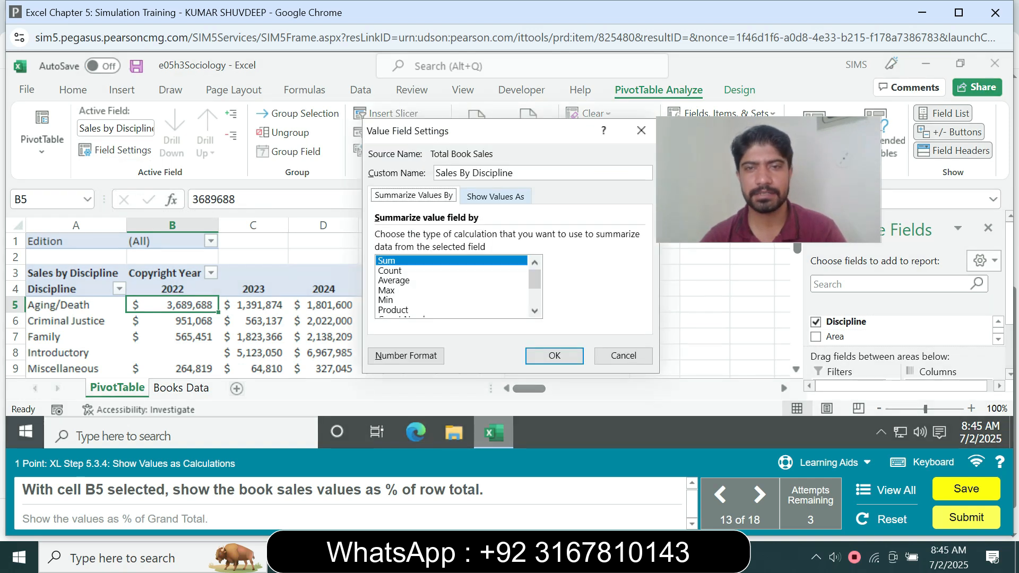
left_click(496, 196)
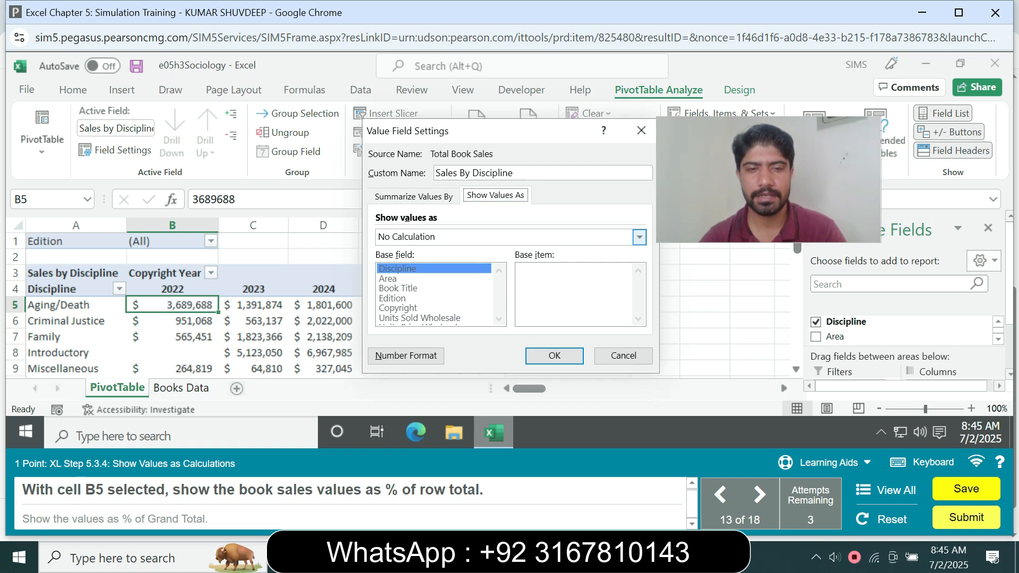
left_click(640, 237)
scroll(510, 273, "down", 3)
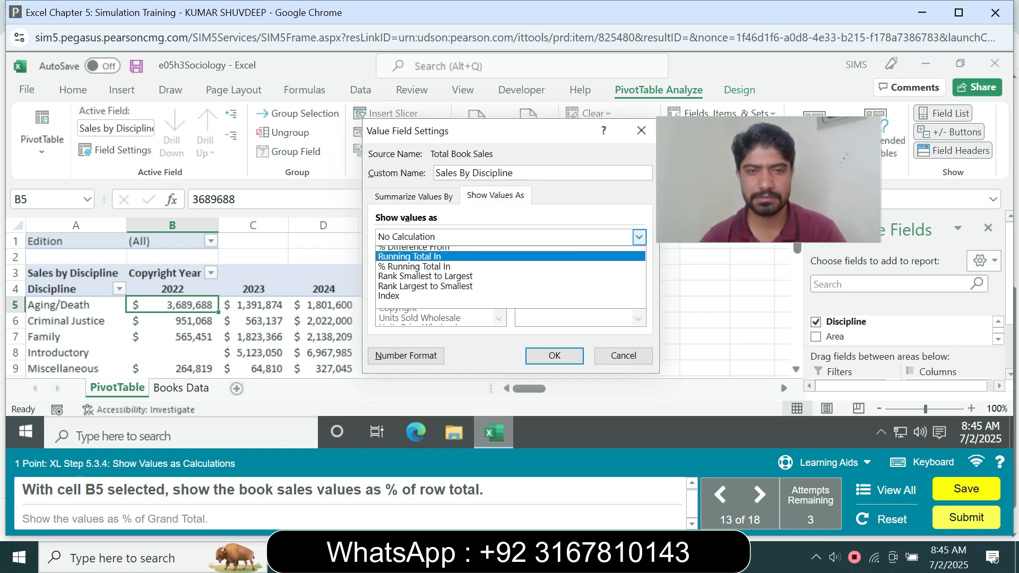
left_click(640, 238)
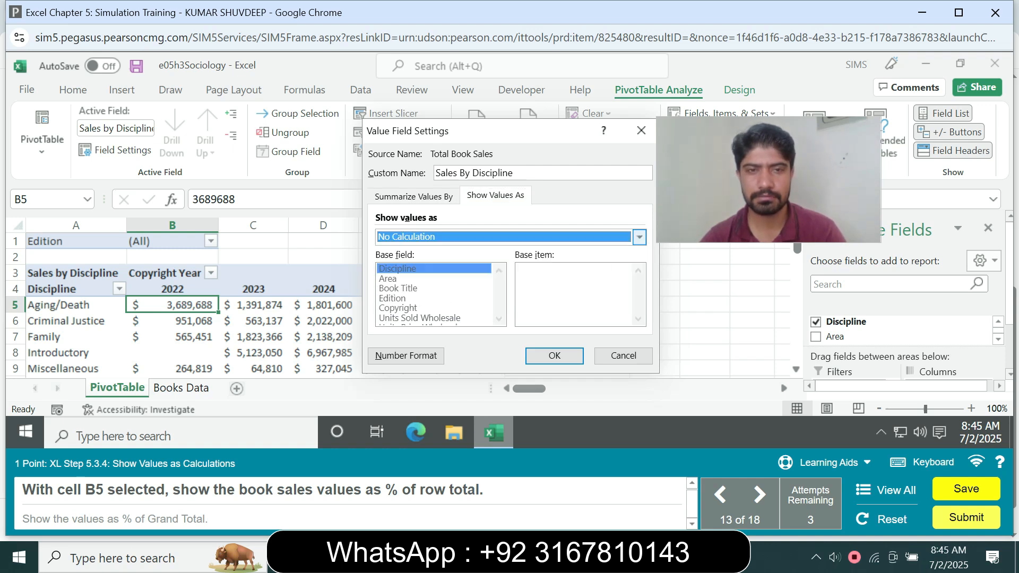
left_click(640, 238)
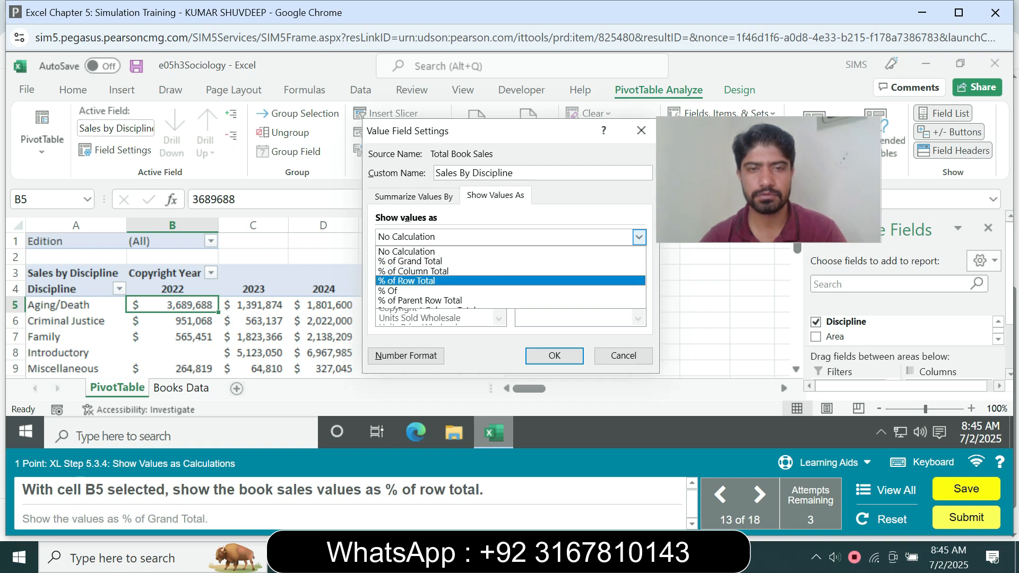
left_click(407, 281)
left_click(555, 356)
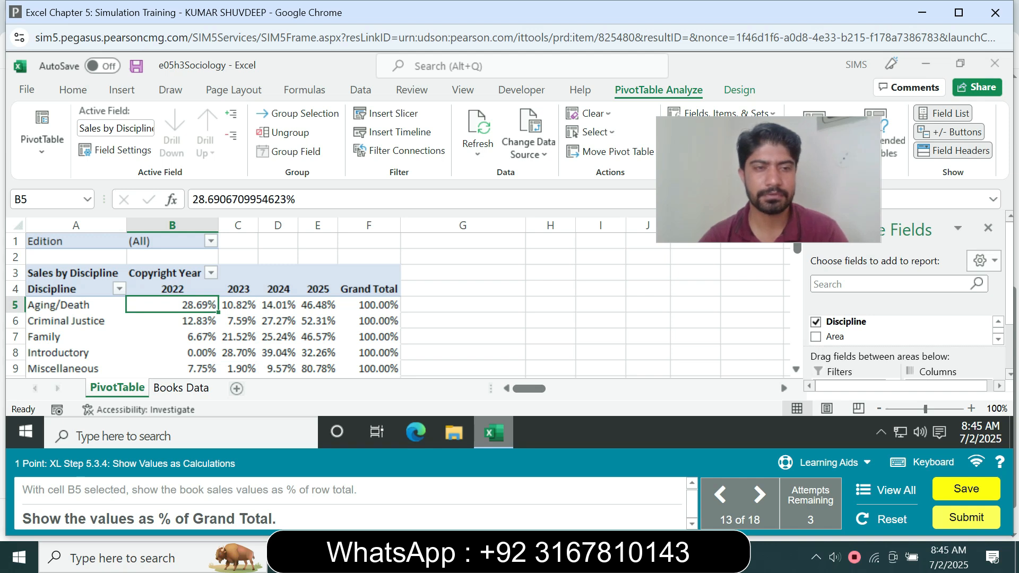
right_click(186, 307)
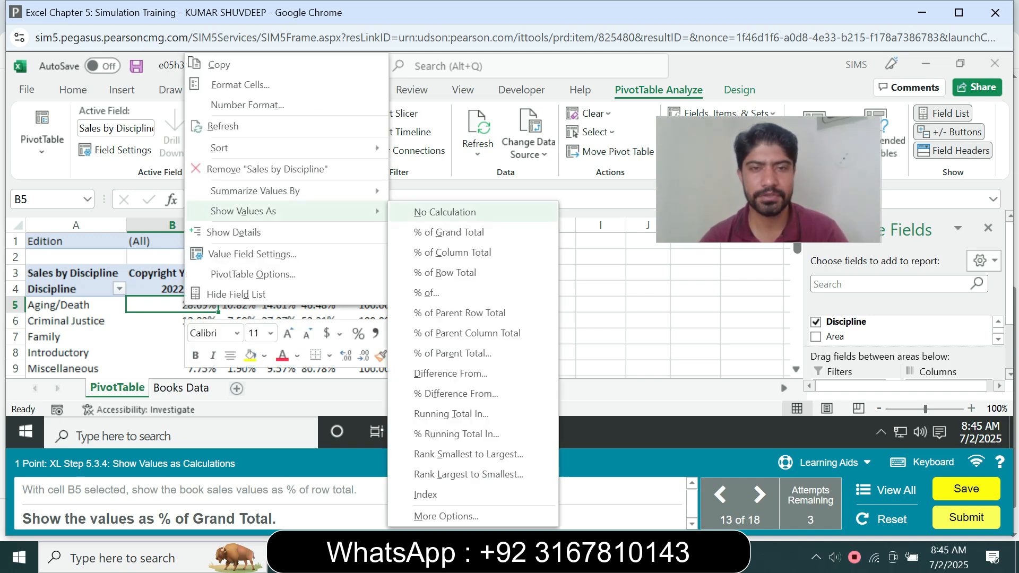
left_click(445, 272)
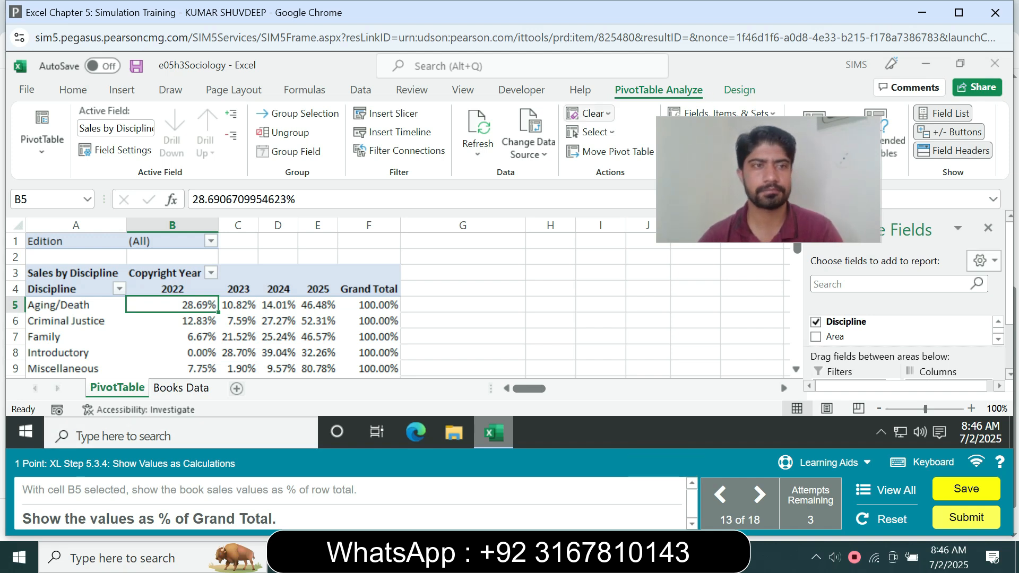
left_click(740, 90)
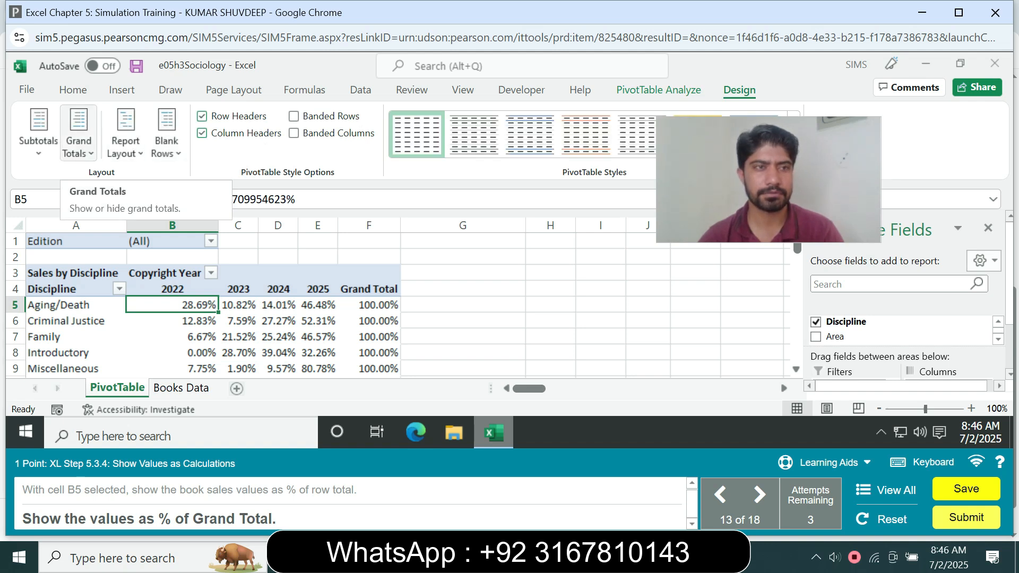
left_click(79, 139)
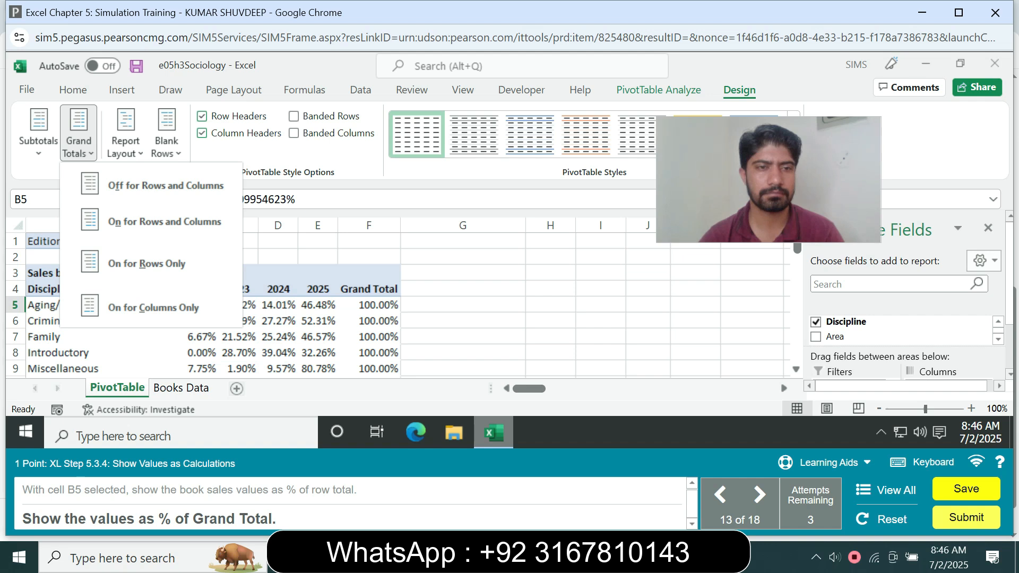
left_click(278, 305)
left_click(173, 305)
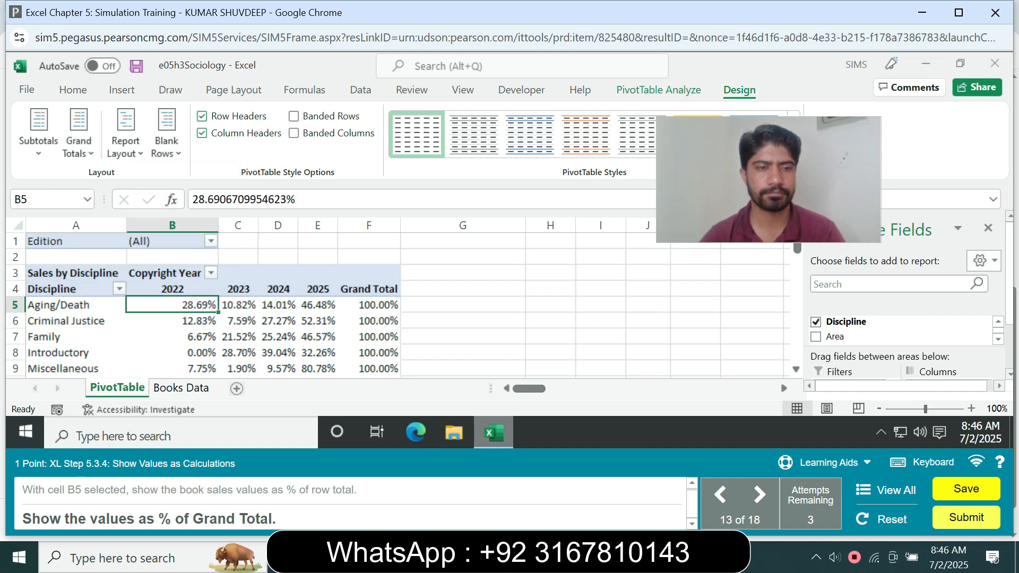
Try to show the book sales values as % of Grand Total from cell B5's shortcut options.
right_click(183, 308)
mouse_move(276, 211)
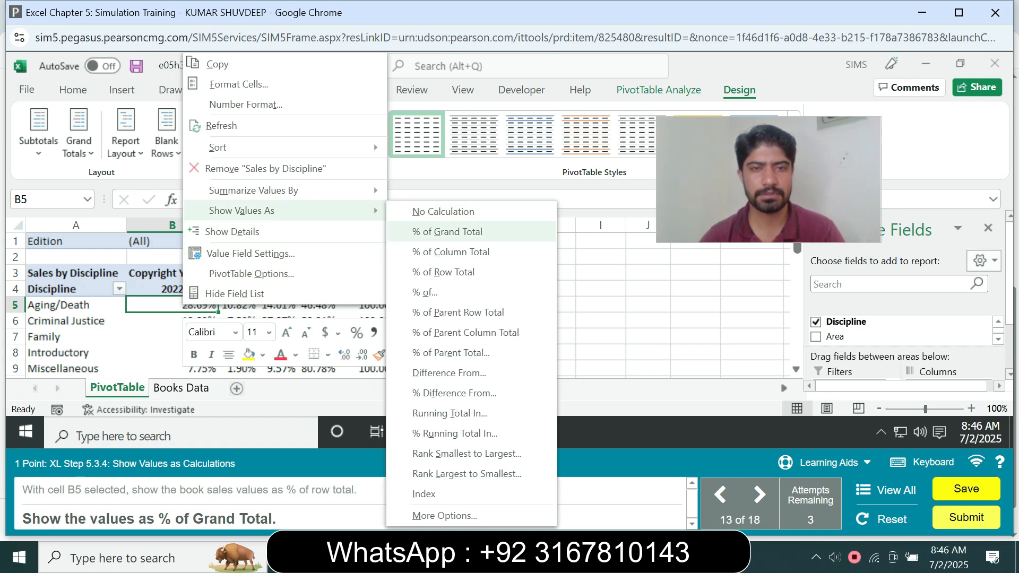
left_click(448, 232)
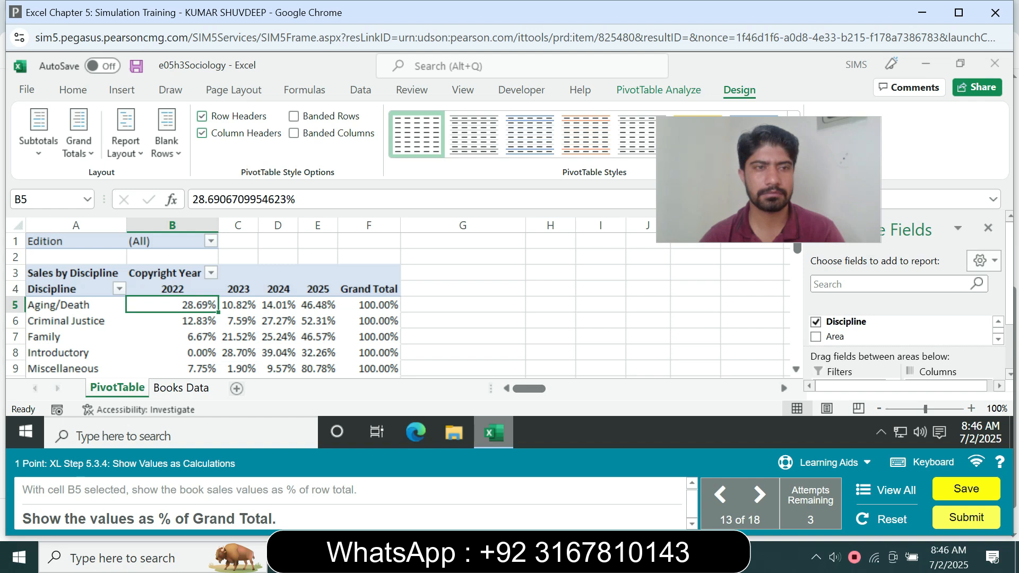
Set the Sales By Discipline value field to show values as % of Grand Total in its value field settings.
left_click(658, 90)
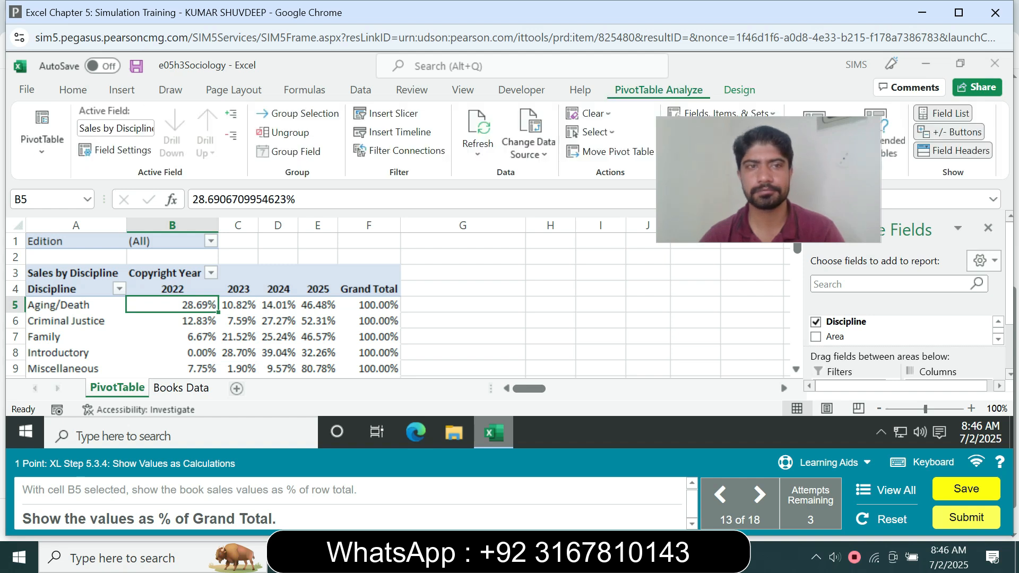
left_click(115, 150)
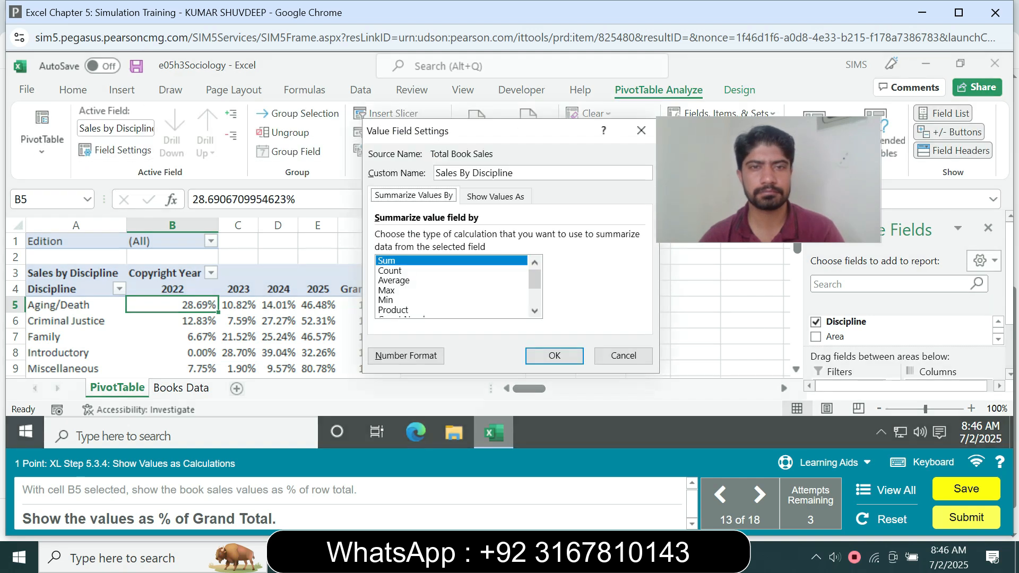
key("ctrl+Tab")
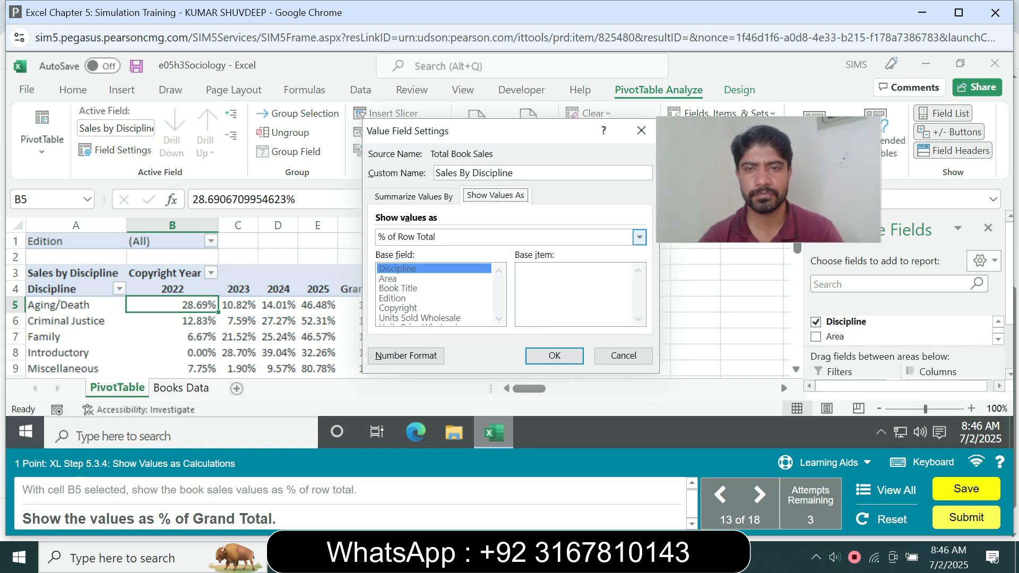
key("alt+Down")
key("Up")
key("Up")
key("Down")
key("Up")
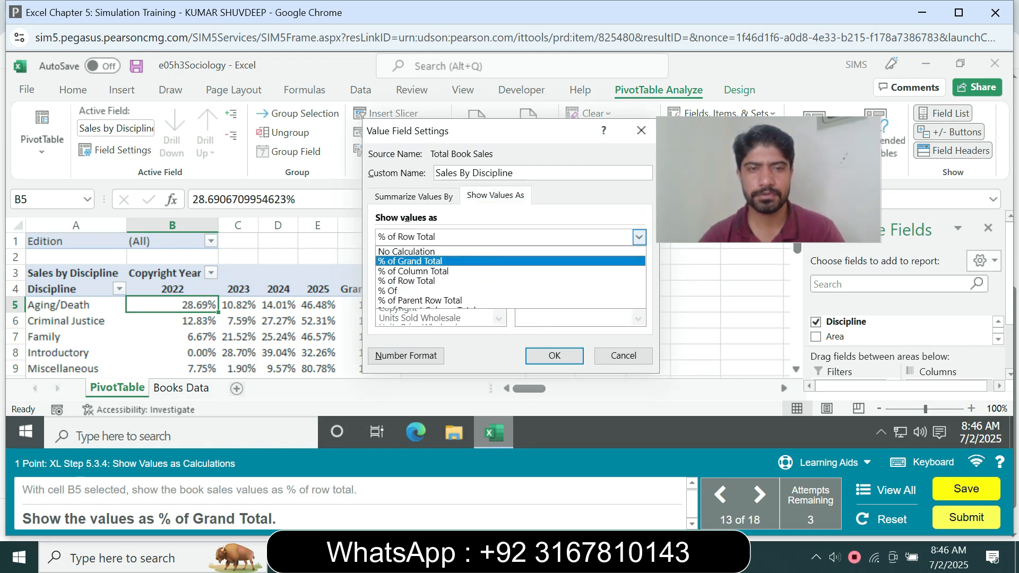
key("Return")
key("Return")
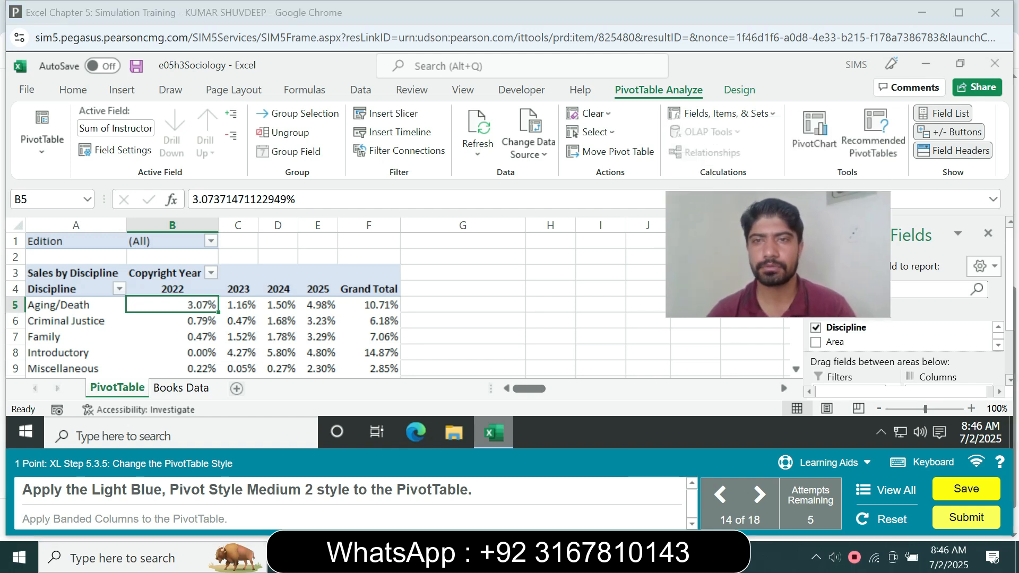
Apply the Light Blue, Pivot Style Medium 2 style to the PivotTable and turn on Banded Columns.
left_click(739, 90)
left_click_drag(779, 255, 811, 290)
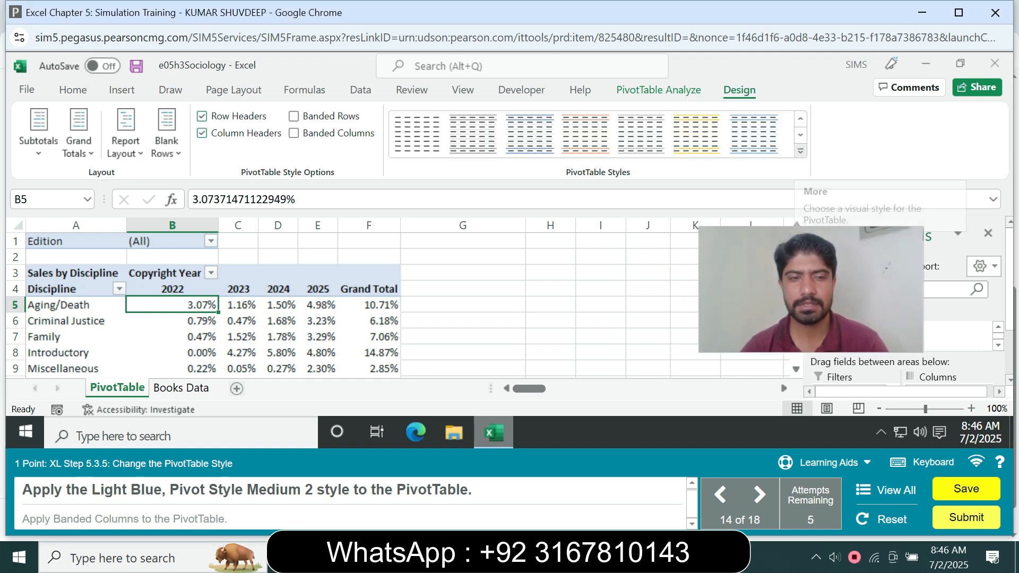
left_click(801, 152)
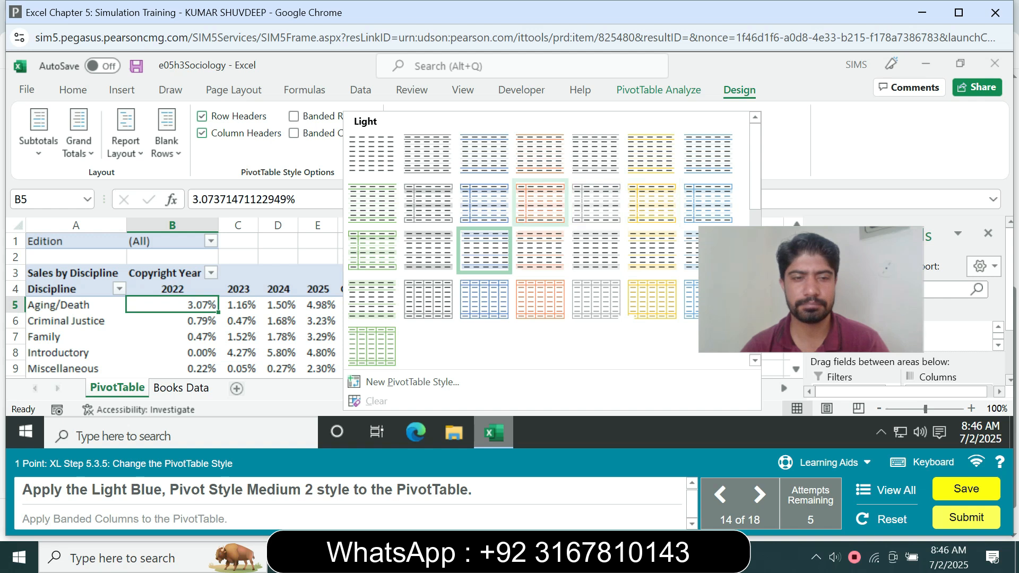
scroll(484, 249, "down", 4)
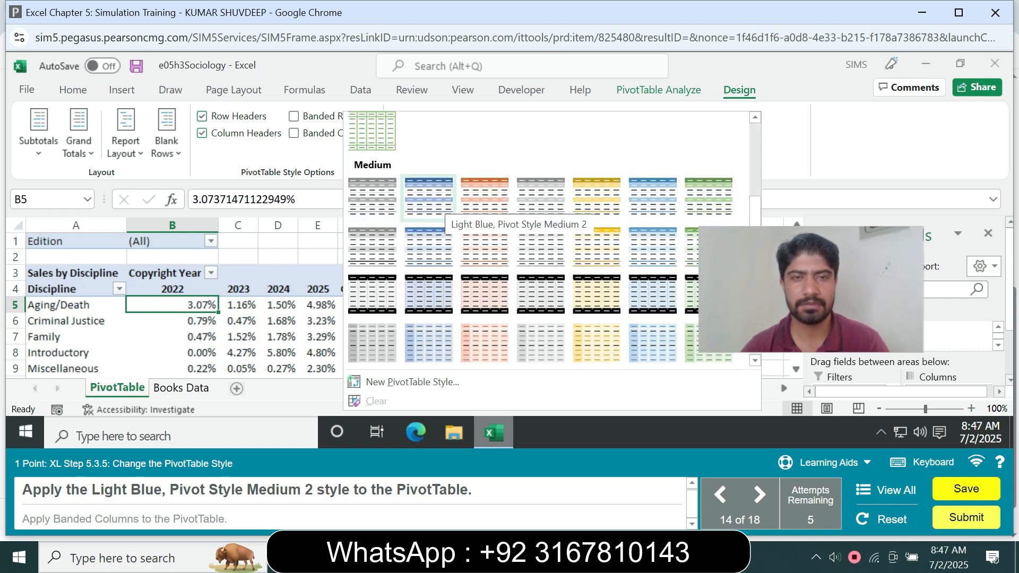
left_click(429, 197)
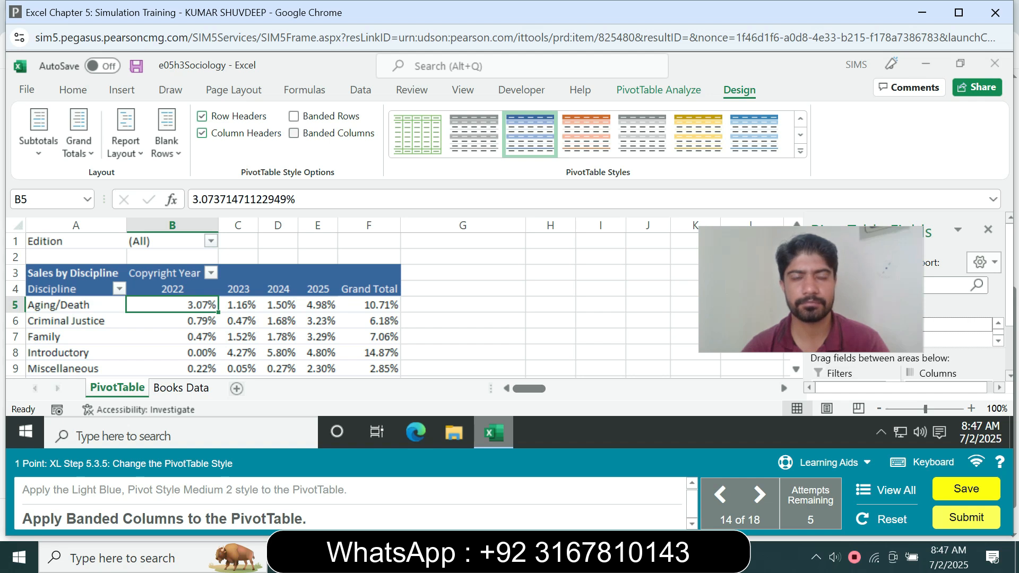
left_click(294, 134)
left_click_drag(811, 289, 801, 251)
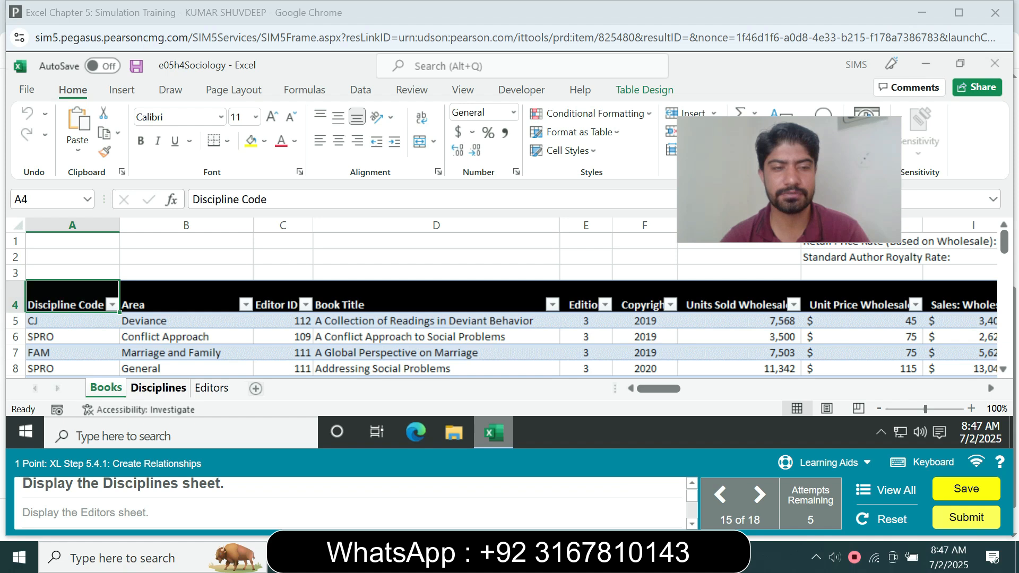
Display the Disciplines sheet, the Editors sheet and the Books sheet in turn.
left_click(159, 388)
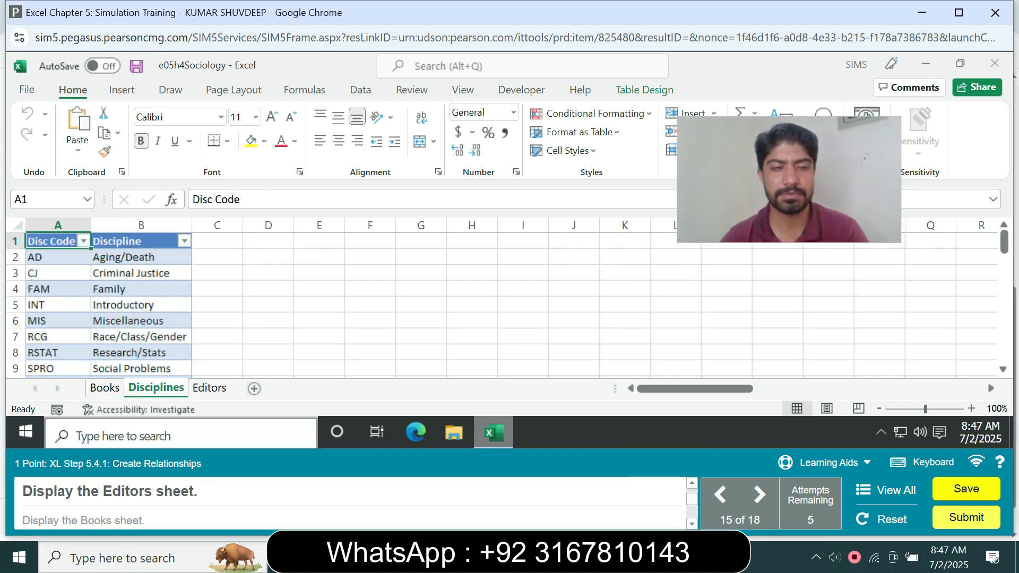
left_click(209, 388)
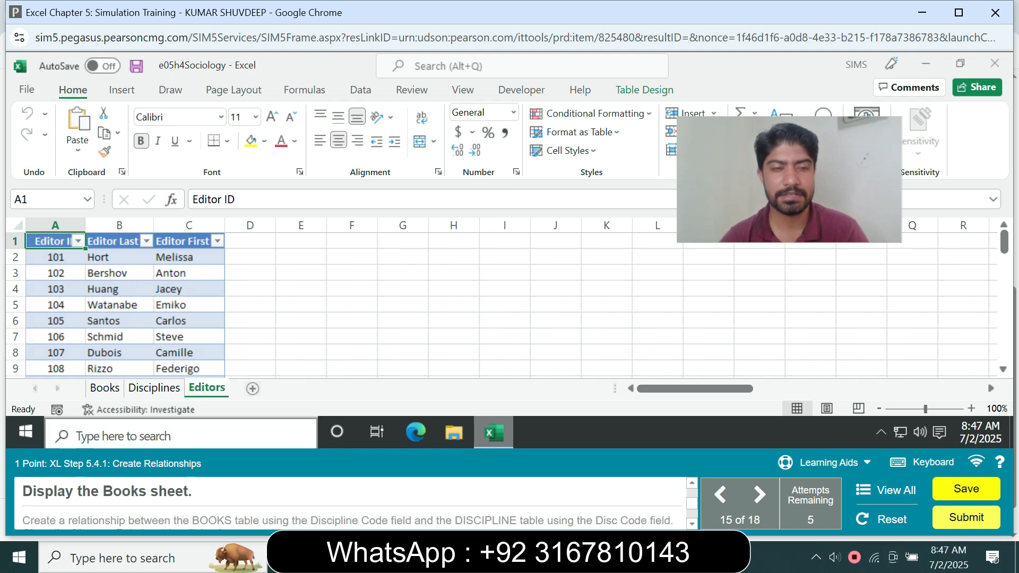
left_click(104, 388)
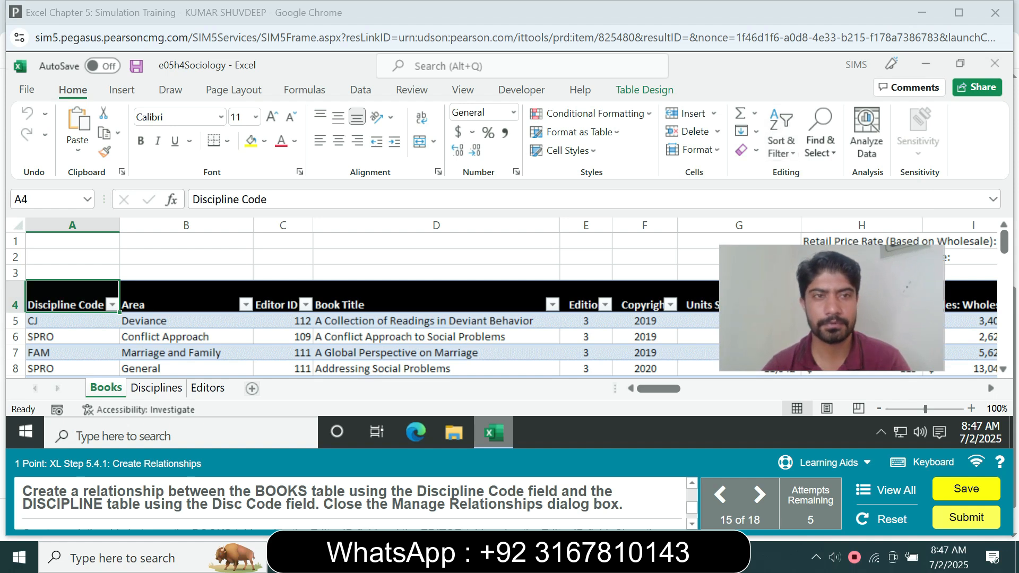
Start a new table relationship with the BOOKS table and Discipline Code as its foreign column.
left_click(360, 89)
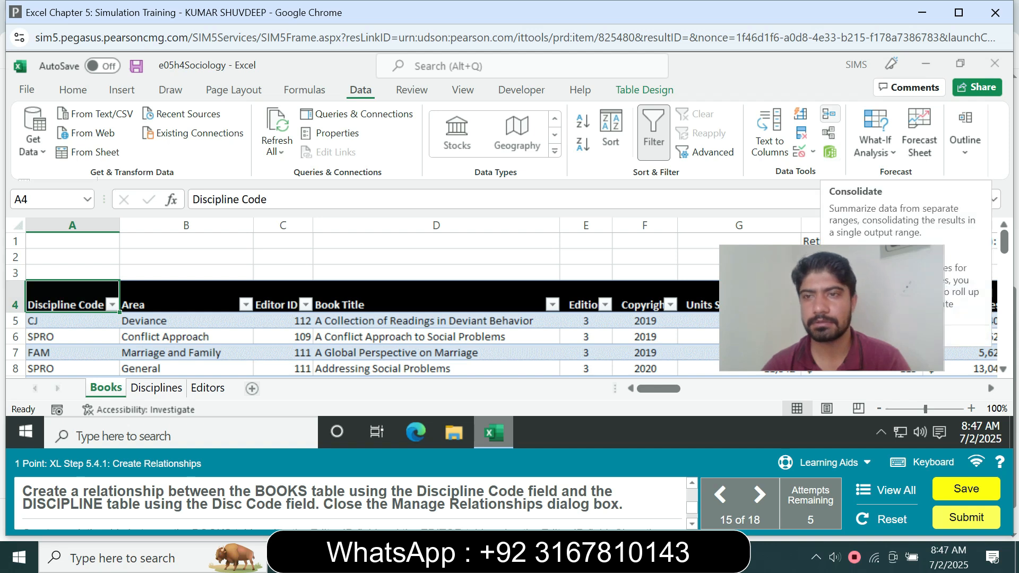
left_click(828, 133)
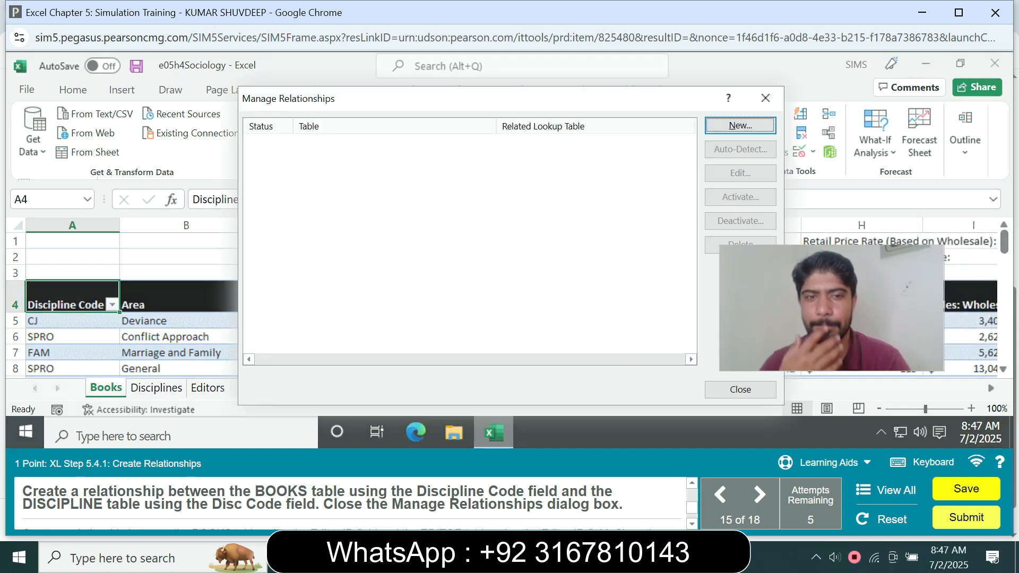
left_click(741, 126)
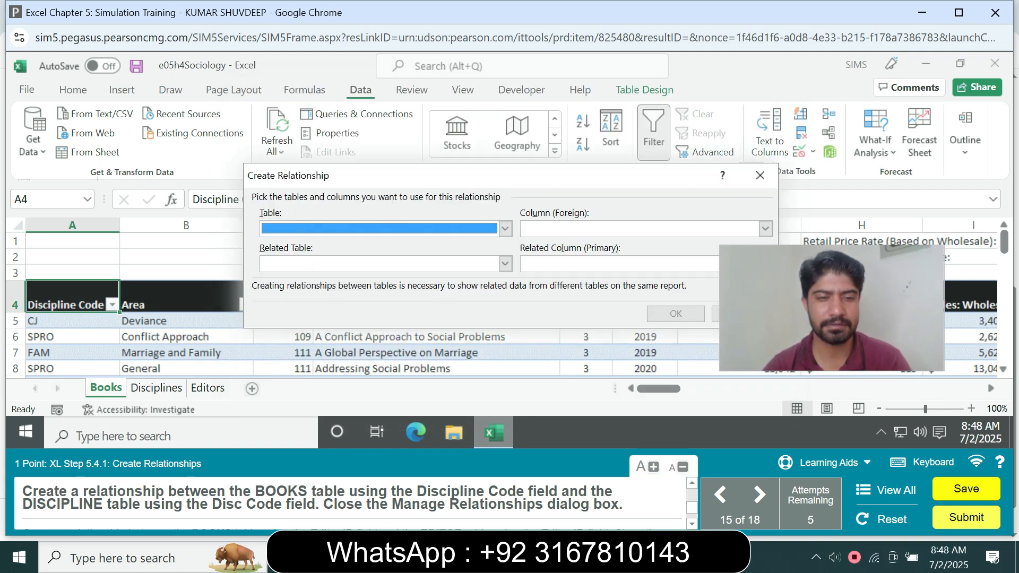
left_click(505, 229)
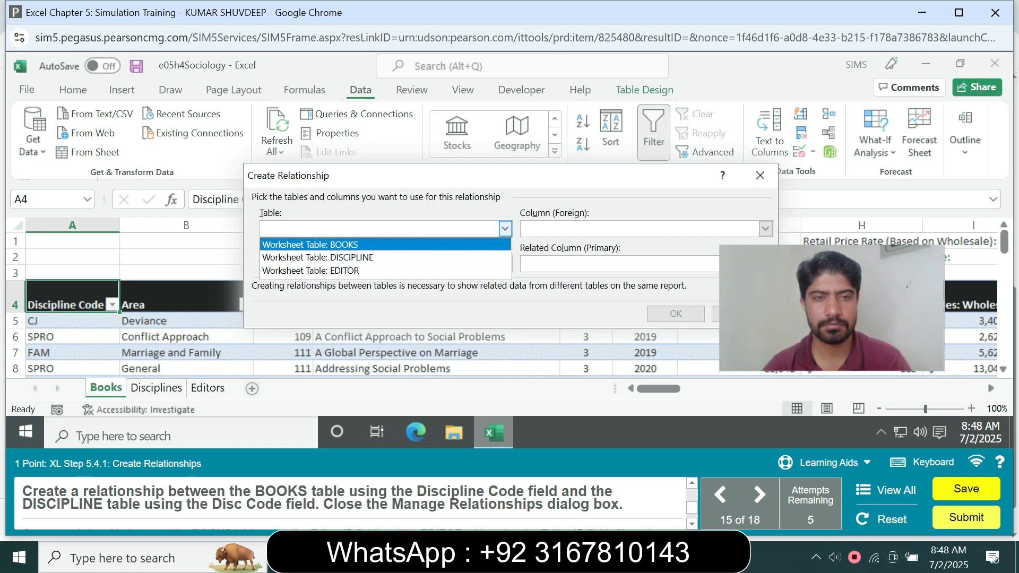
left_click(340, 245)
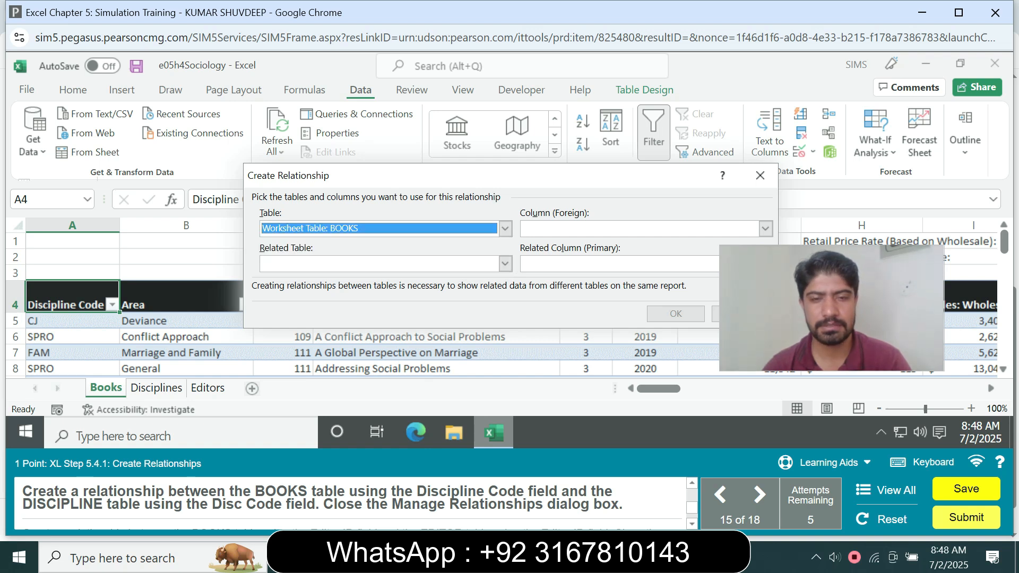
left_click(765, 229)
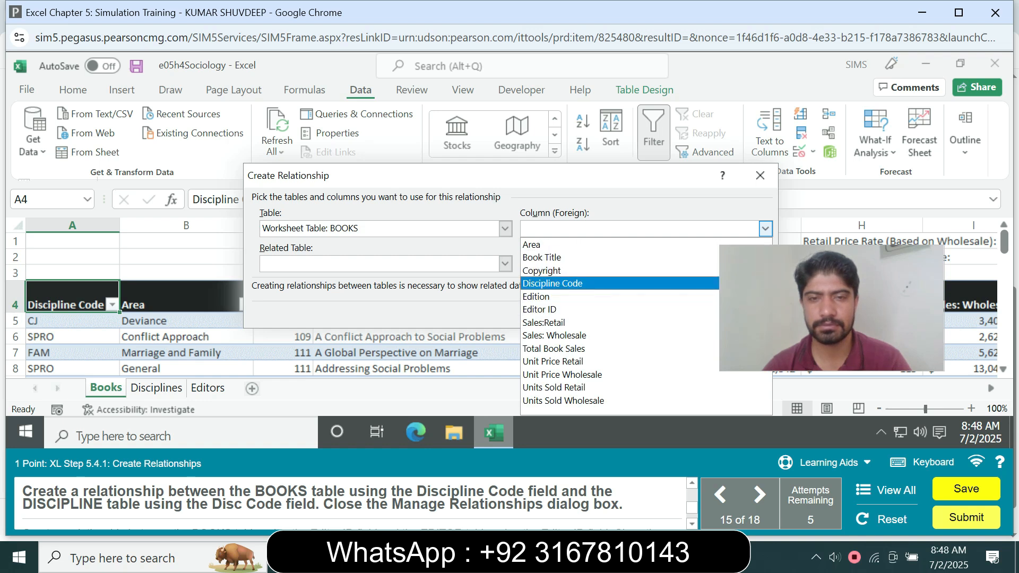
left_click(553, 283)
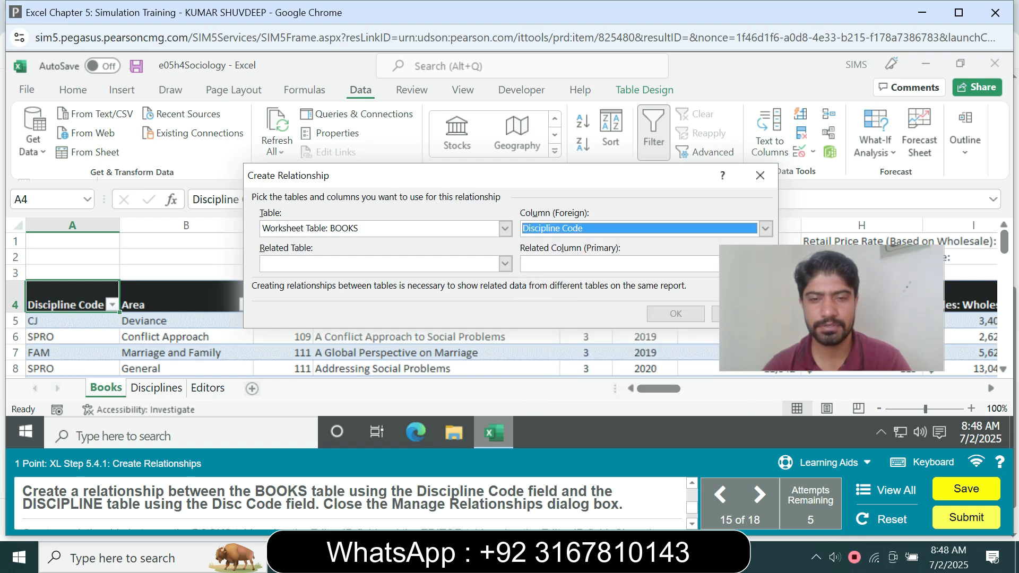
Relate it to the DISCIPLINE table with Disc Code as the primary column, create the relationship and close Manage Relationships.
left_click(505, 264)
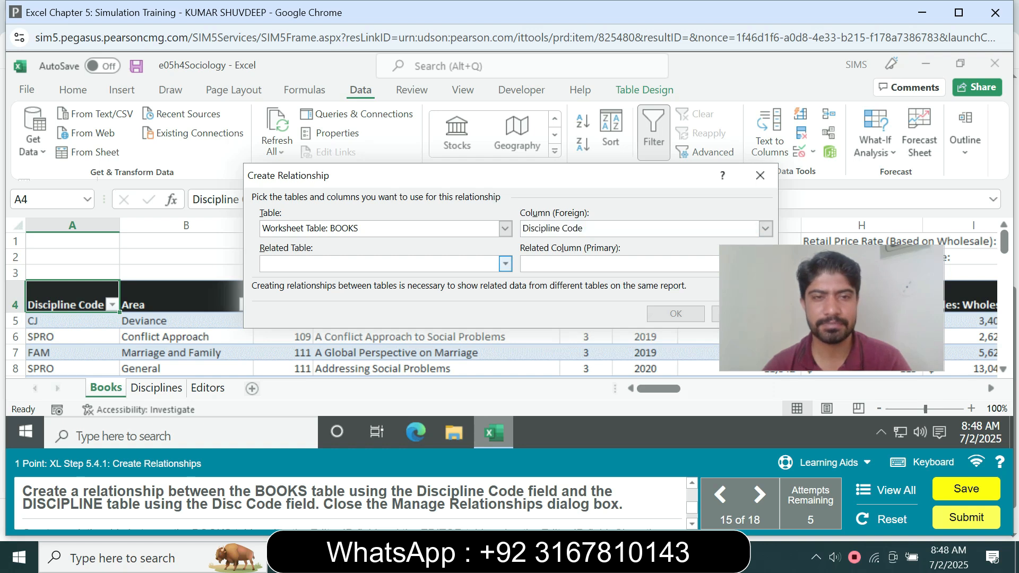
left_click(344, 293)
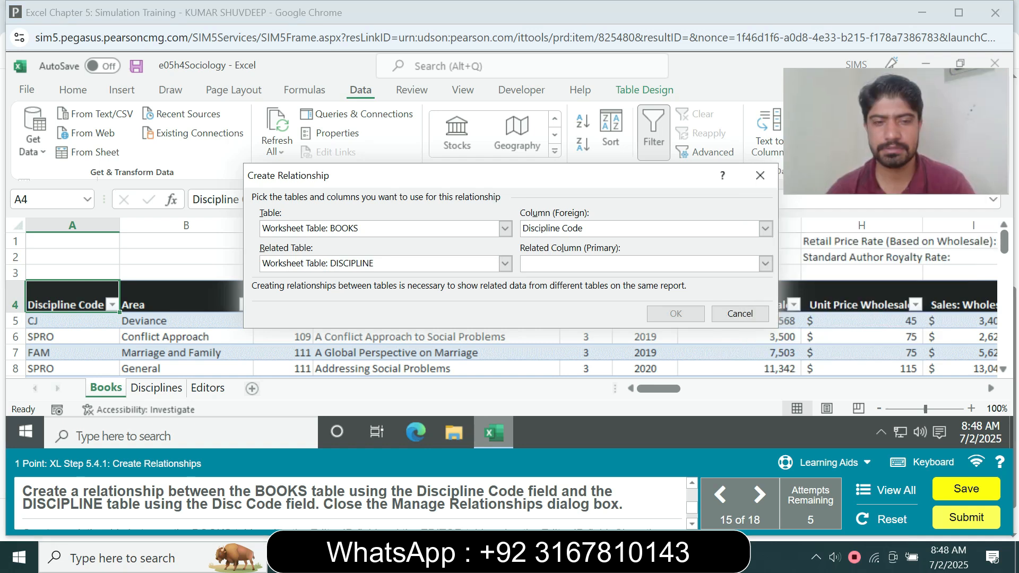
left_click(766, 264)
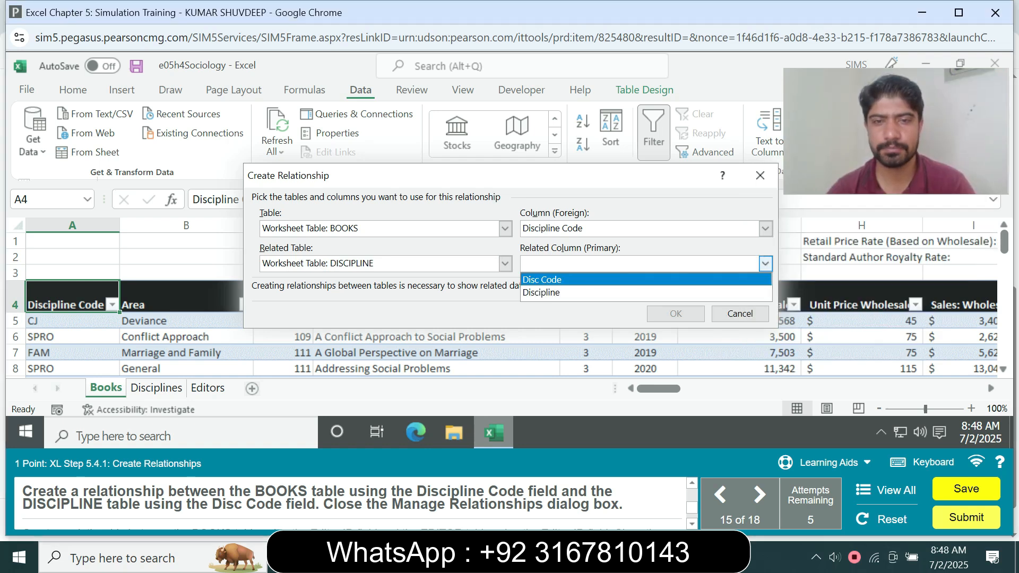
left_click(542, 292)
left_click(766, 264)
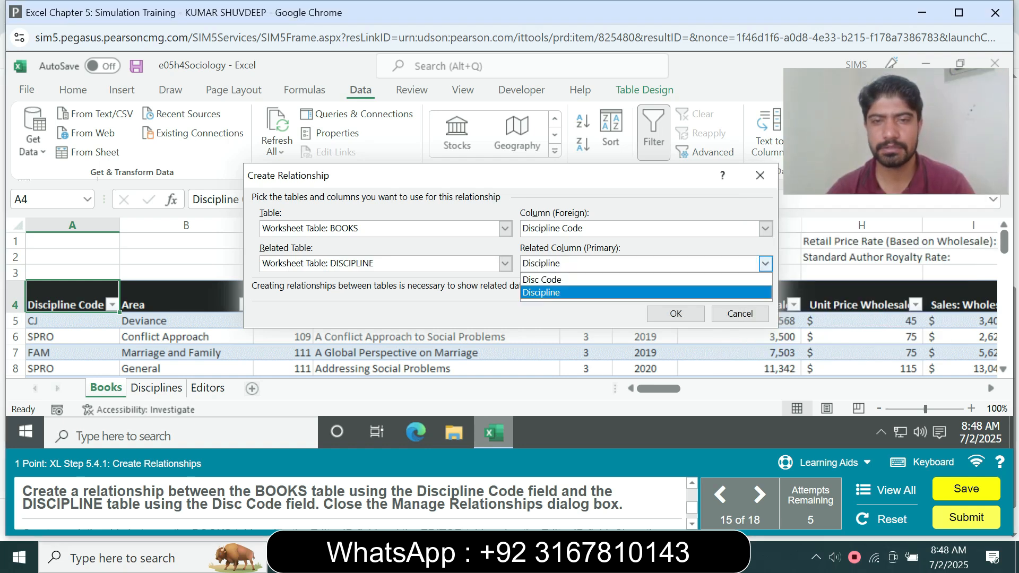
left_click(544, 279)
left_click(675, 313)
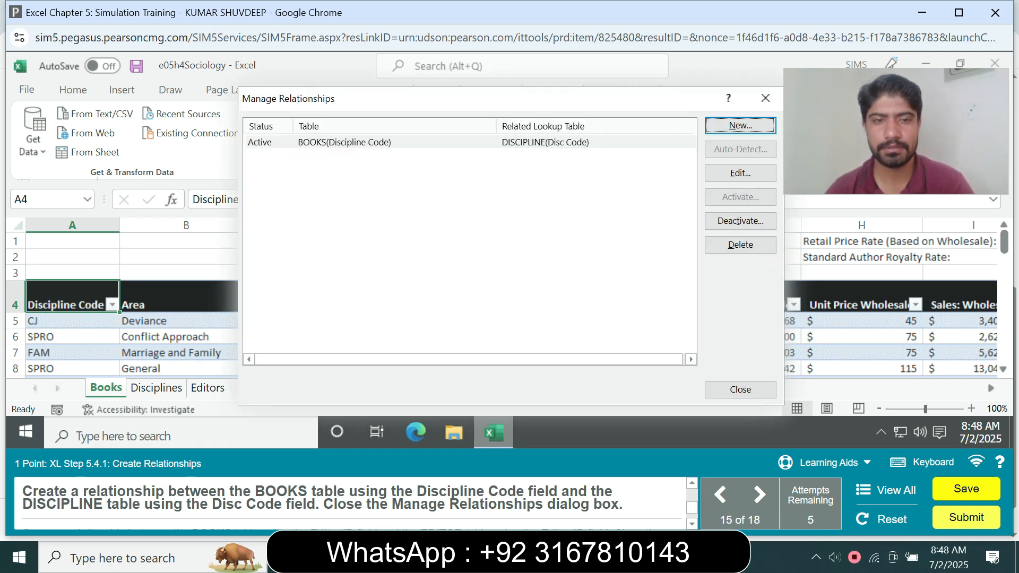
left_click(740, 390)
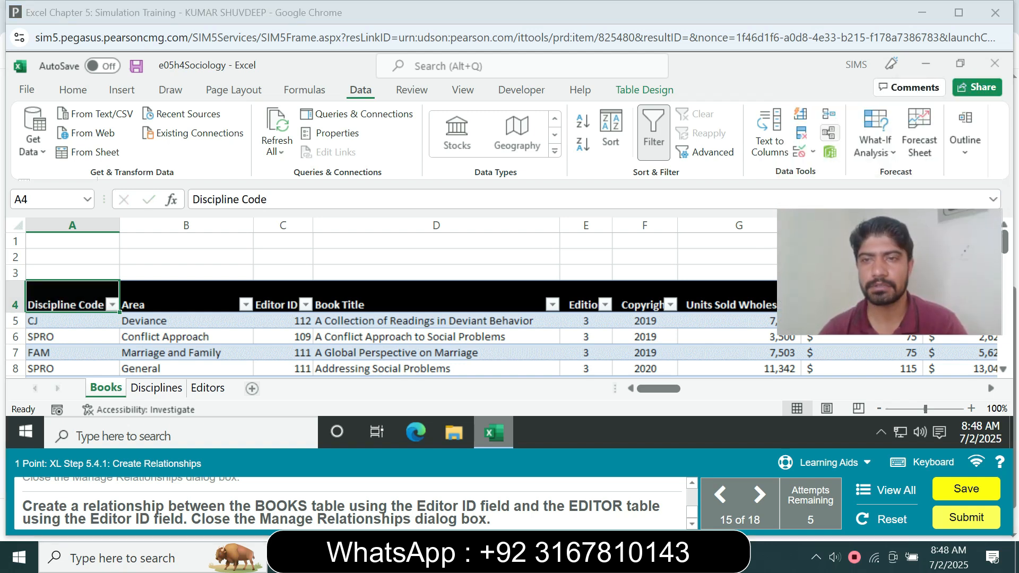
Create a relationship from the BOOKS table's Editor ID column to the EDITOR table's Editor ID column and close Manage Relationships.
left_click(829, 133)
left_click(740, 126)
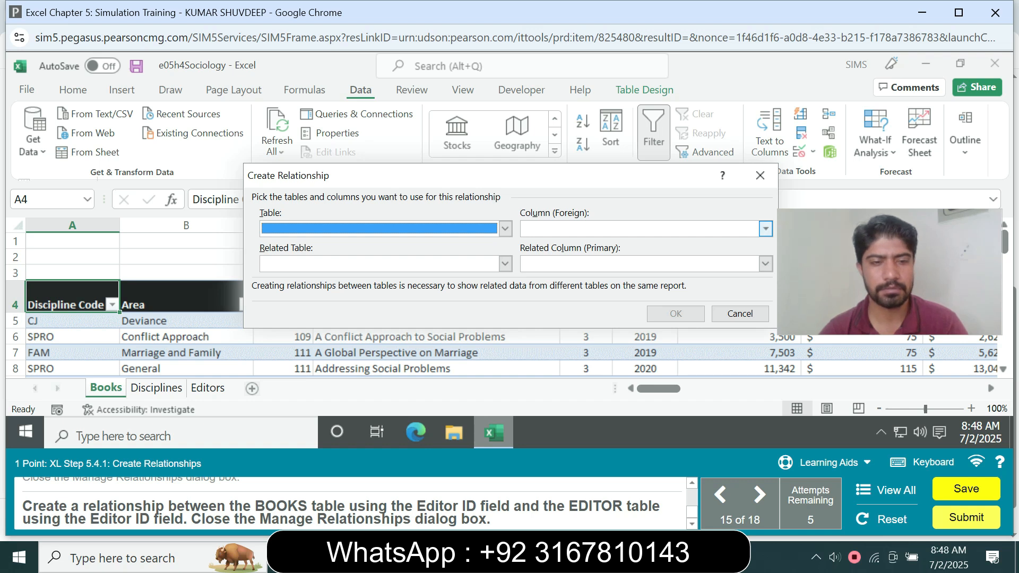
left_click(505, 228)
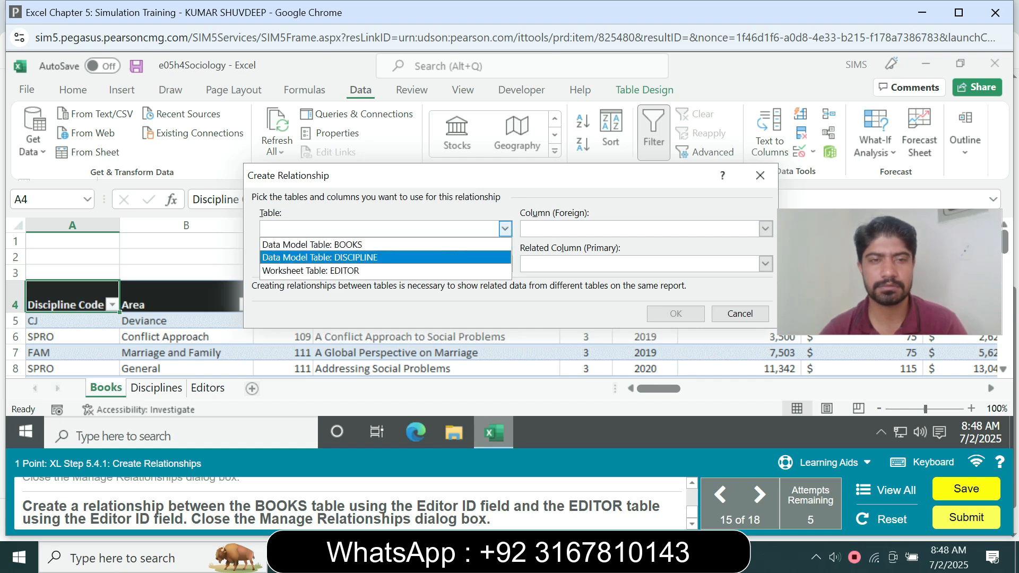
left_click(372, 245)
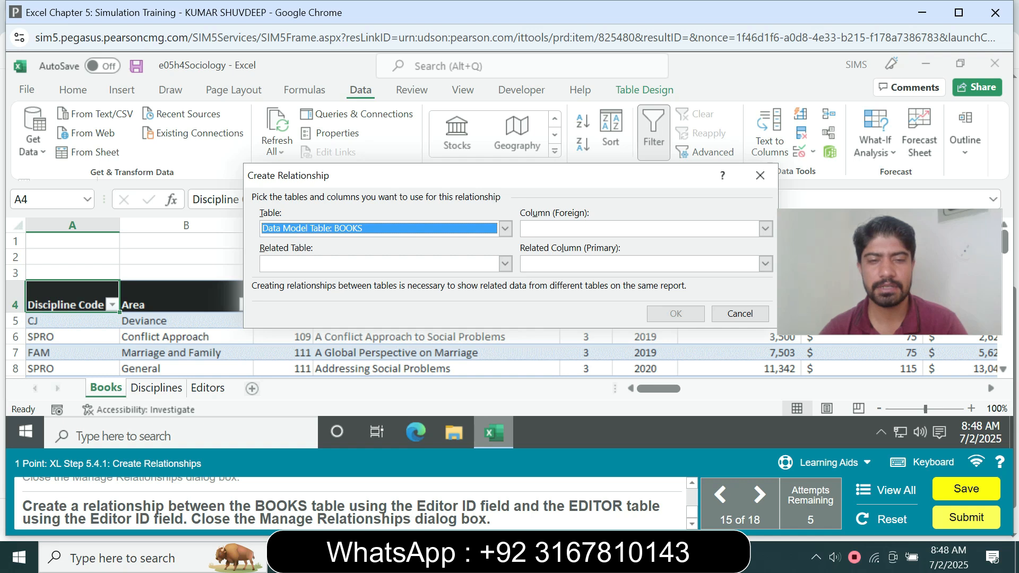
left_click(765, 229)
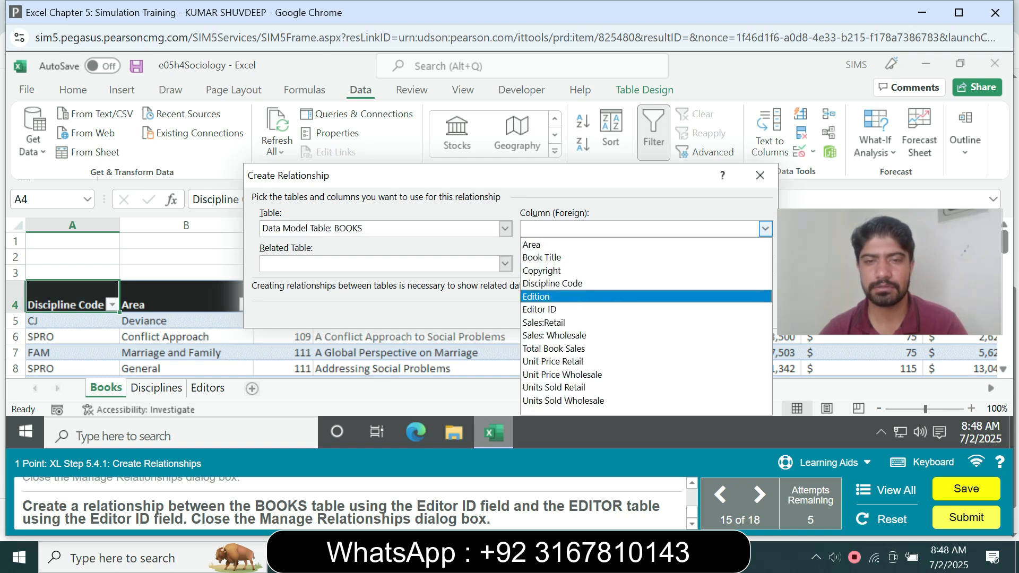
left_click(557, 309)
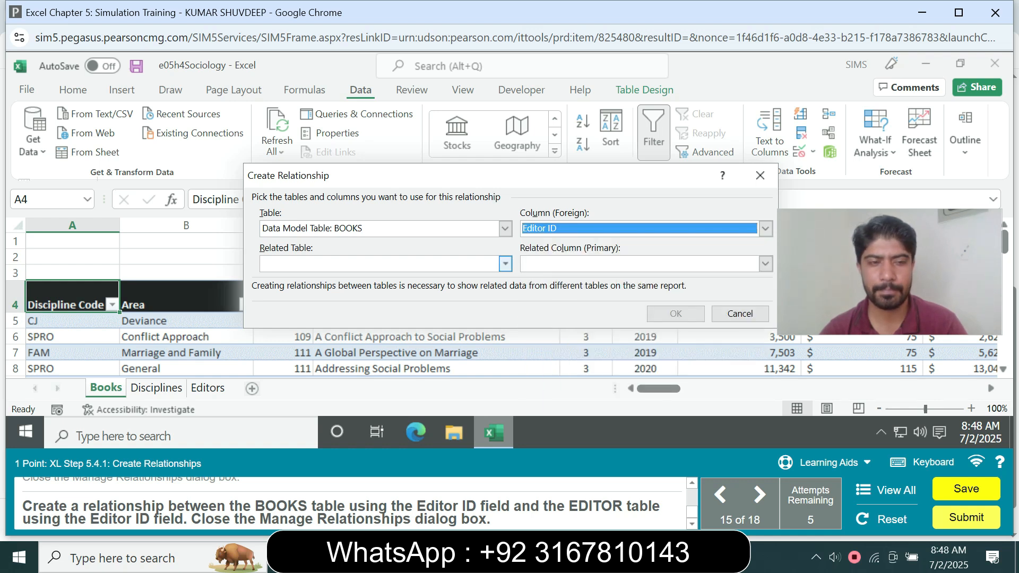
left_click(505, 264)
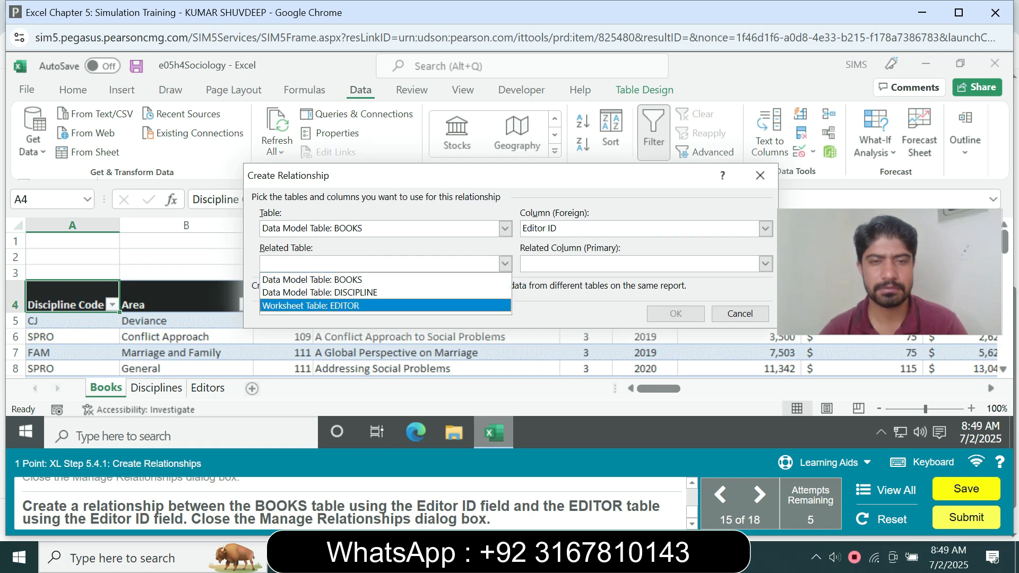
left_click(372, 307)
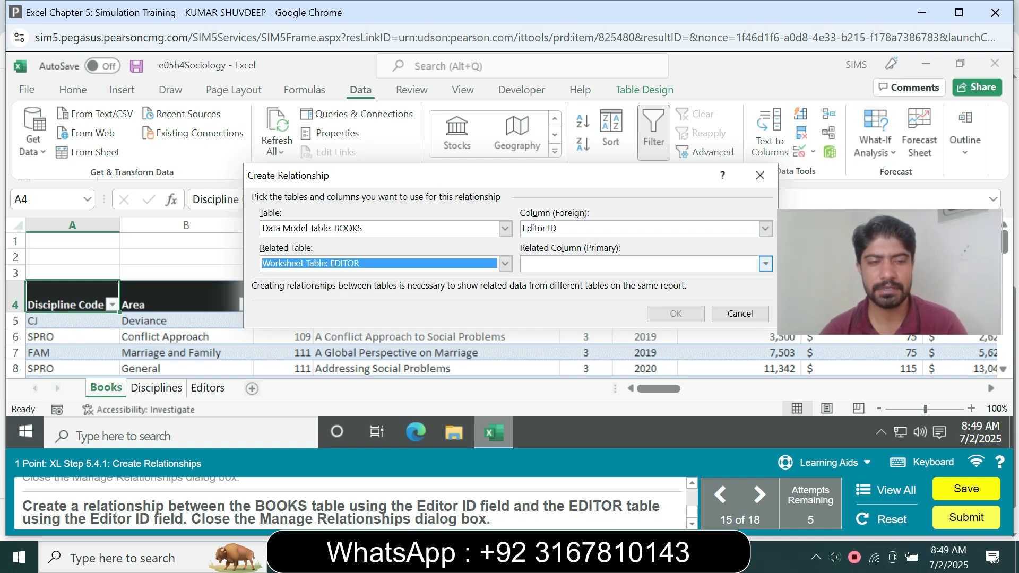
left_click(766, 264)
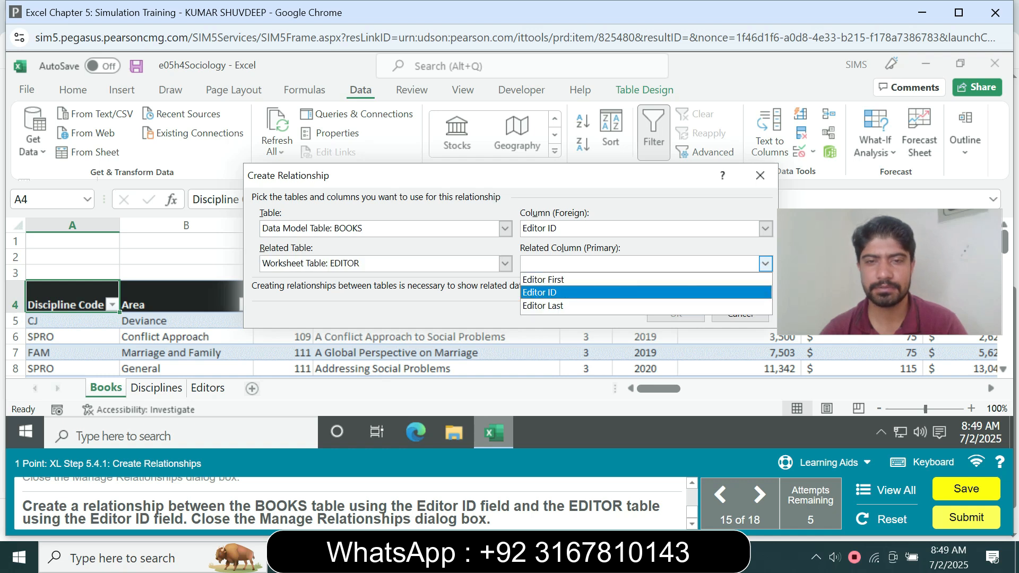
left_click(539, 293)
left_click(676, 316)
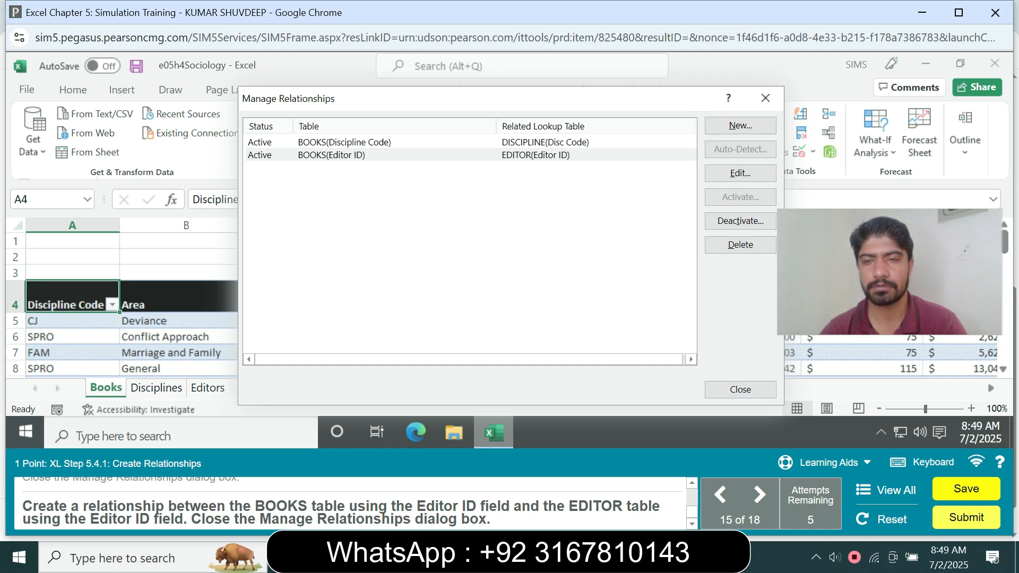
left_click(740, 389)
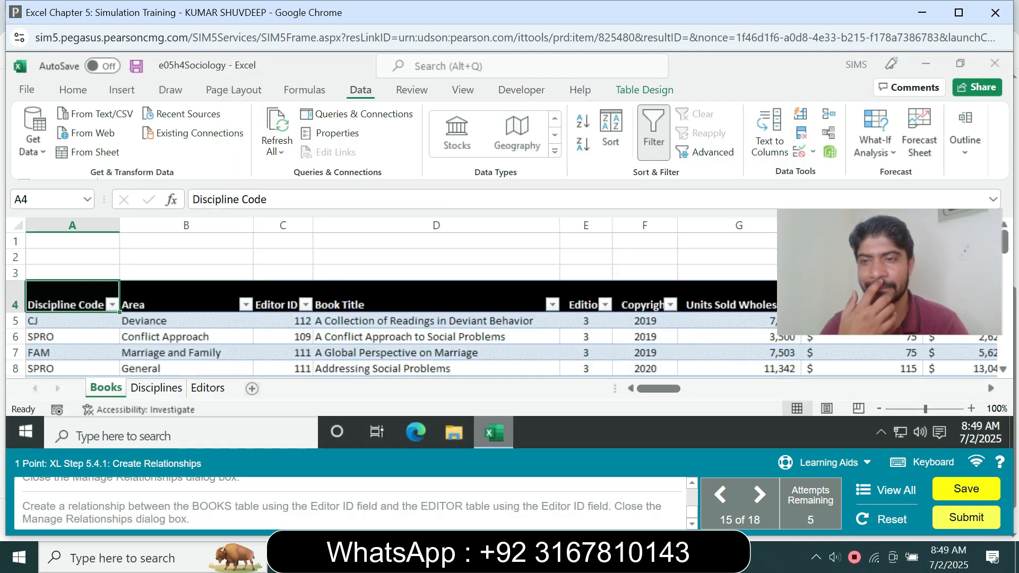
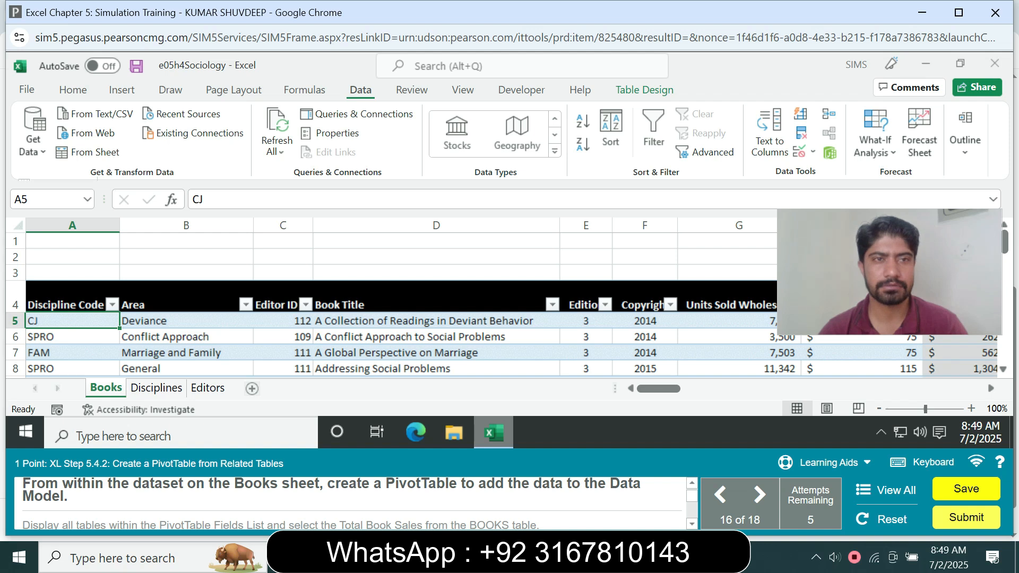
Create a PivotTable from the BOOKS table on a new worksheet, adding the data to the Data Model.
left_click(234, 91)
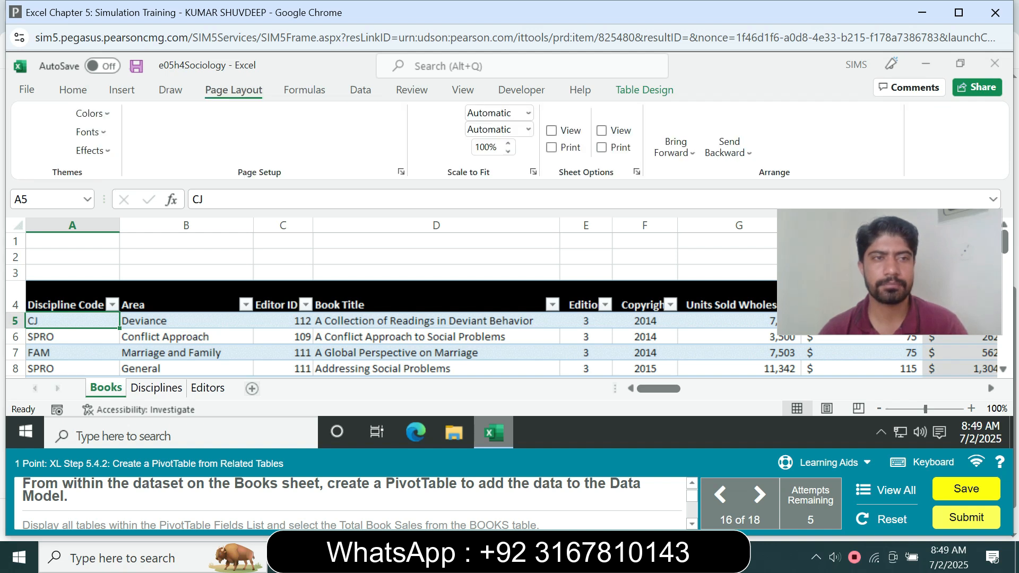
left_click(122, 91)
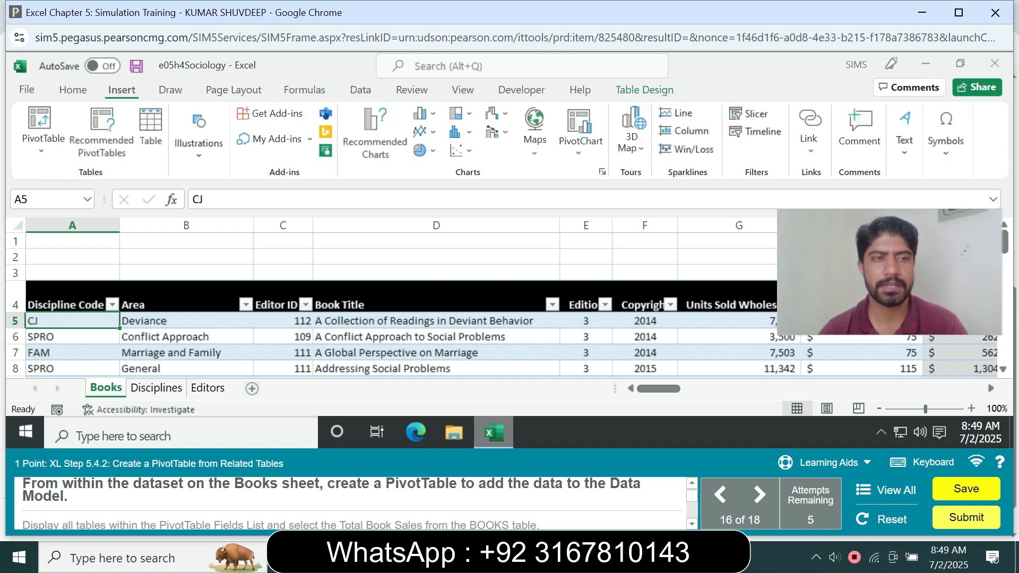
left_click(40, 139)
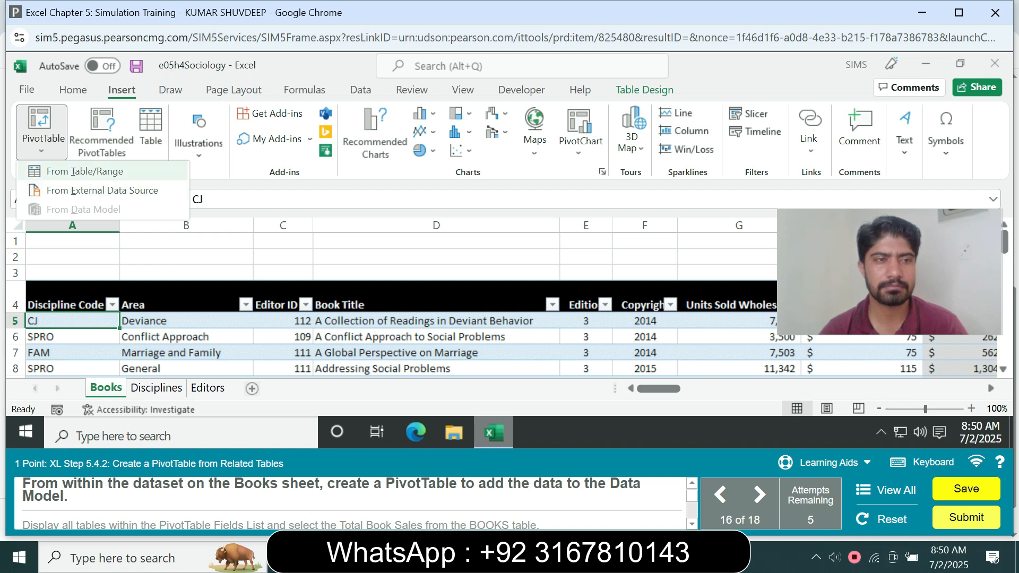
left_click(85, 171)
key("alt+m")
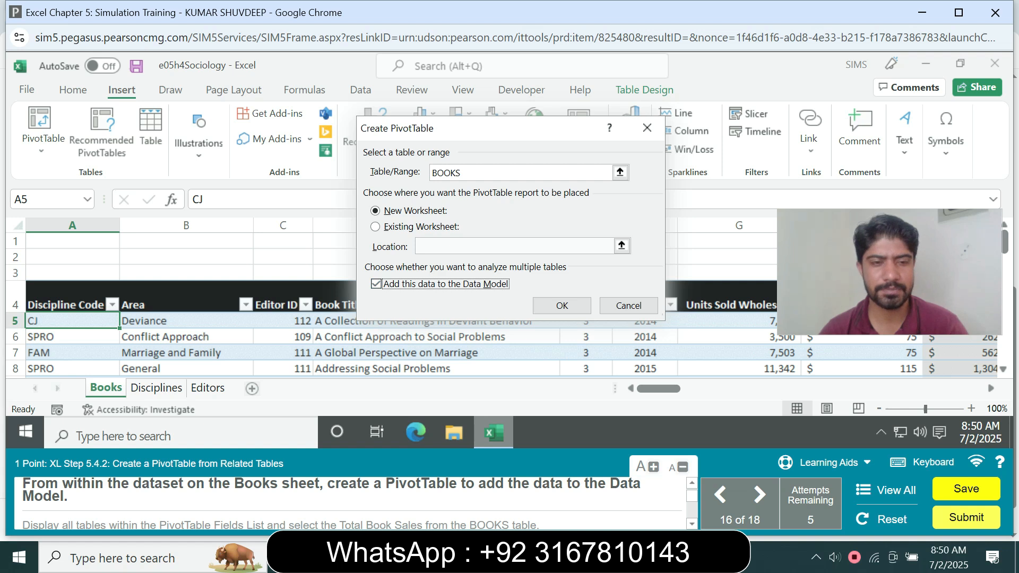
key("Return")
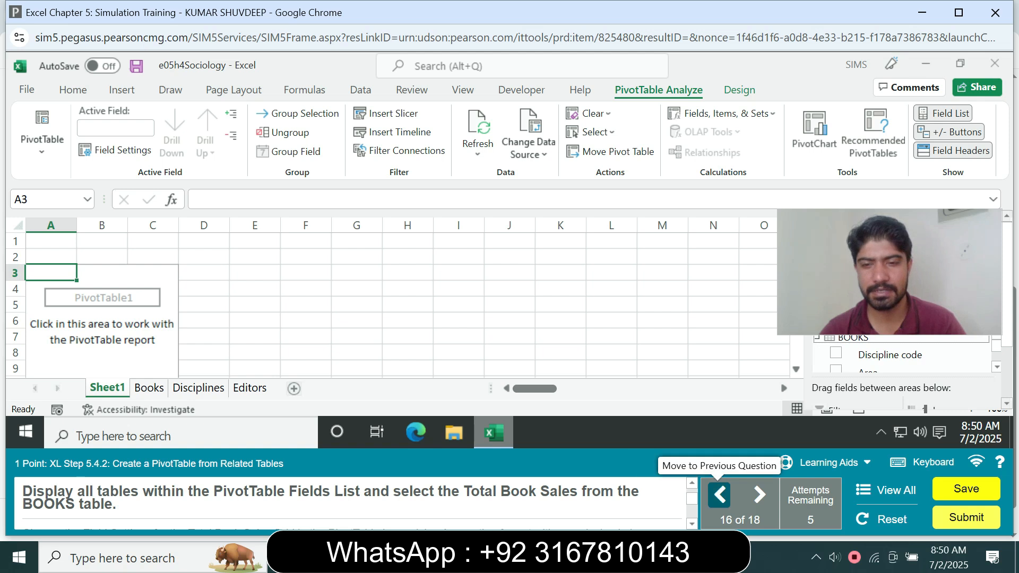
Try to insert a recommended PivotTable and another PivotTable from a table or range on Sheet1.
double_click(629, 492)
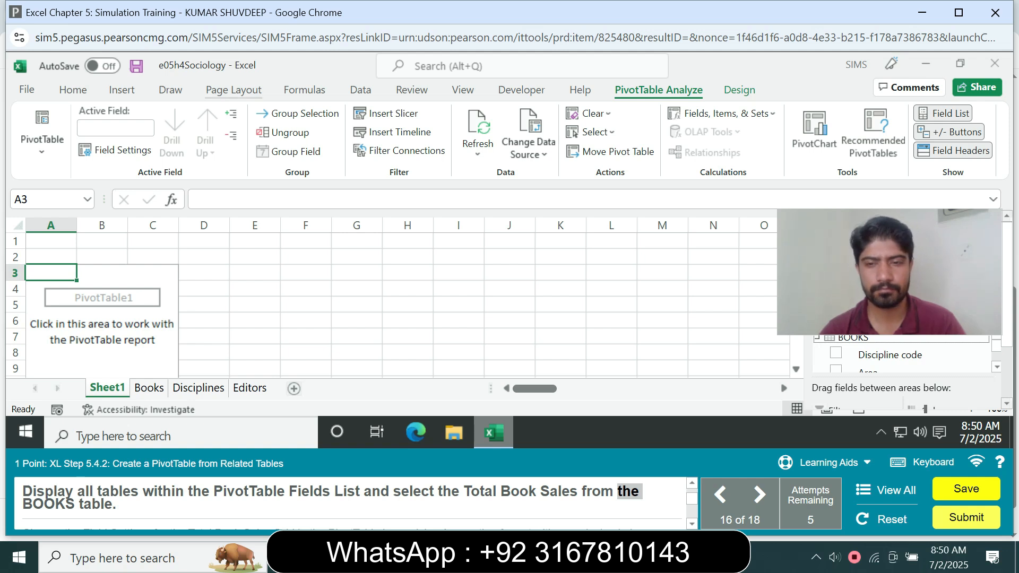
left_click(234, 90)
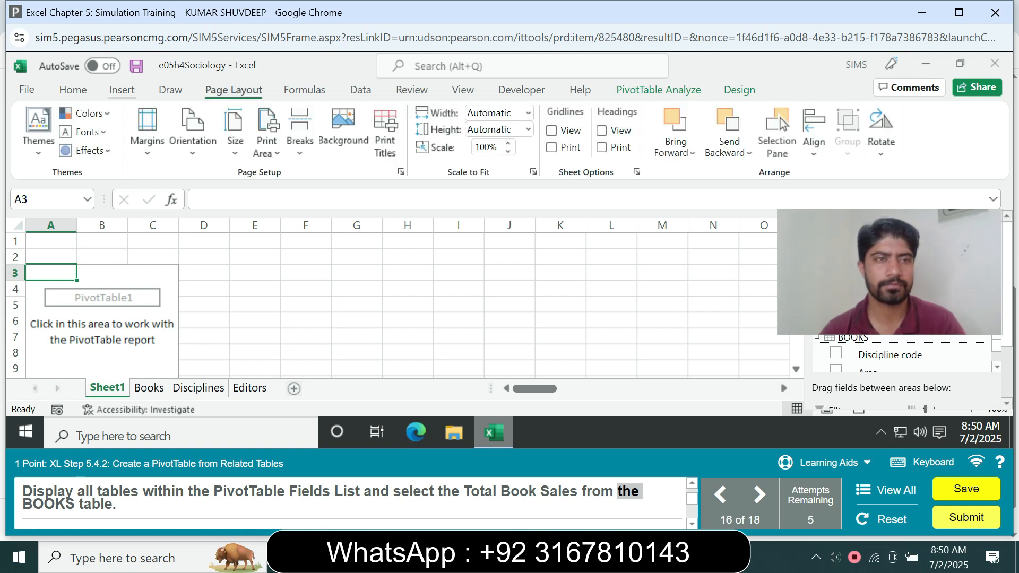
left_click(122, 91)
left_click(102, 133)
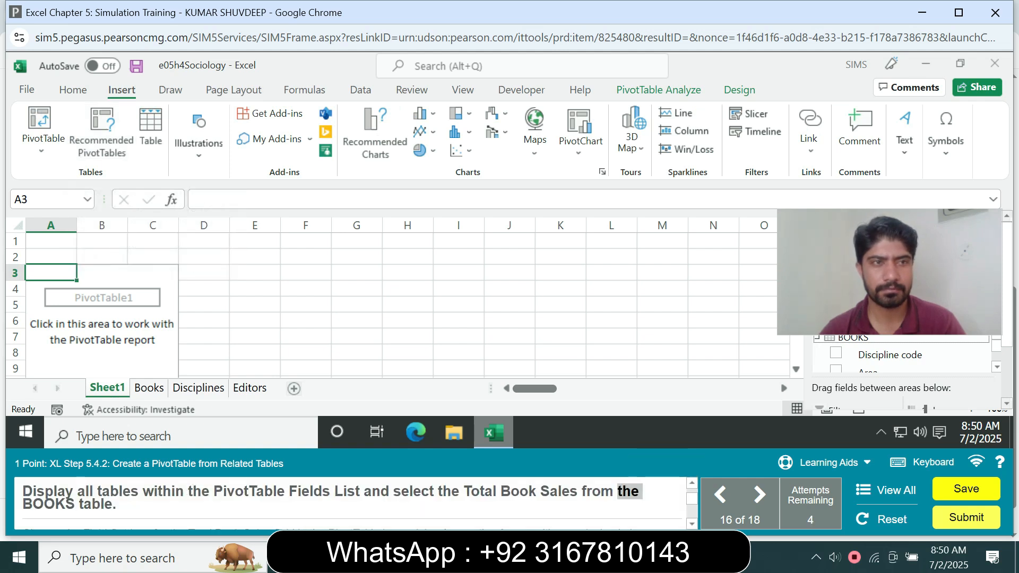
left_click(41, 141)
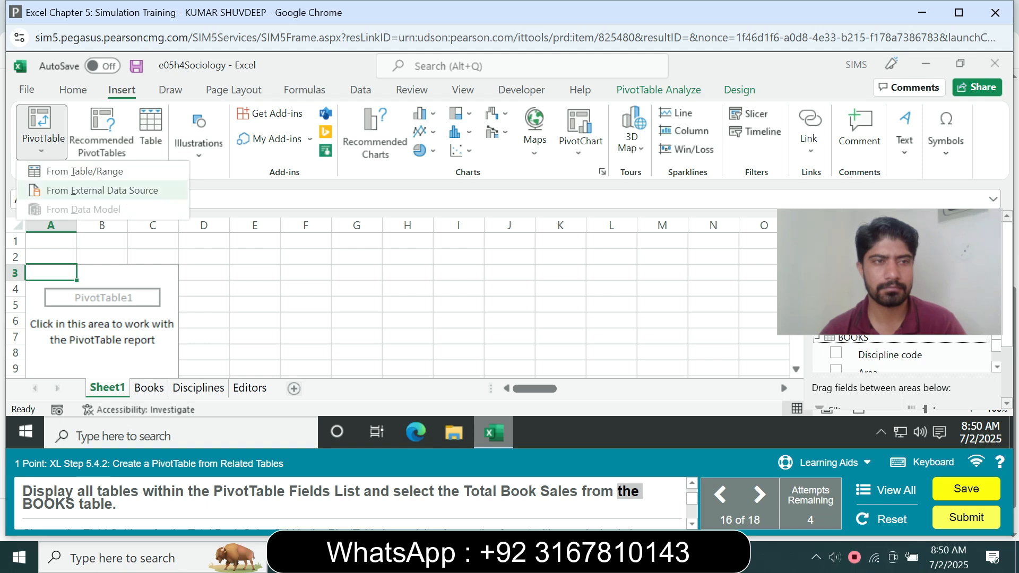
left_click(85, 171)
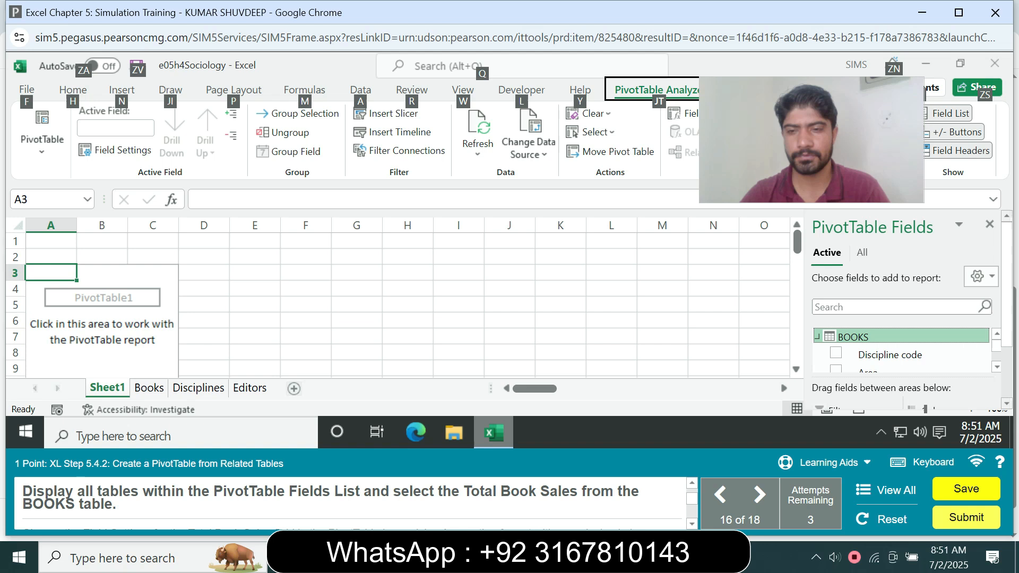
left_click(764, 321)
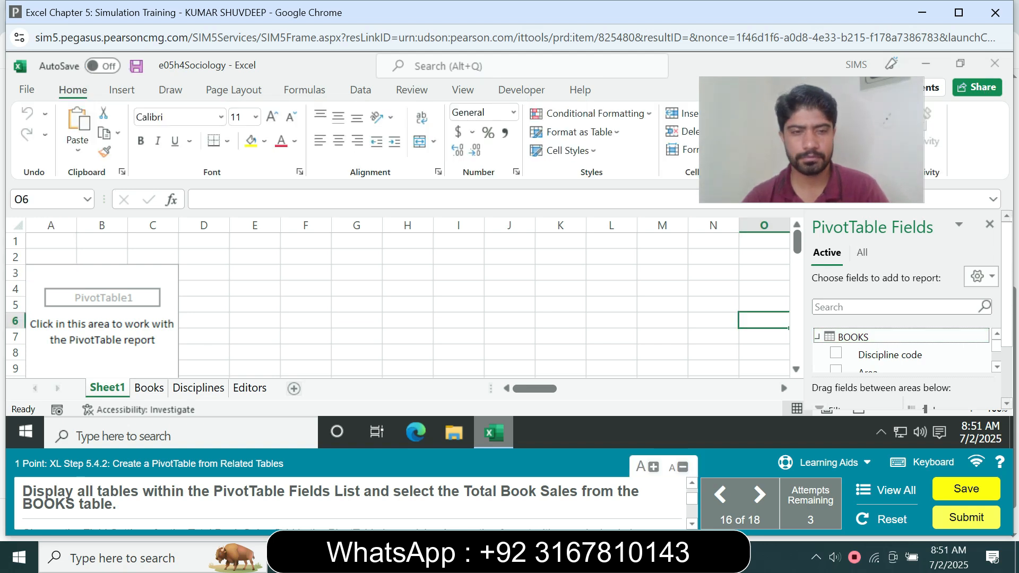
Display all tables in the PivotTable field list and add Total Book Sales from the BOOKS table to the PivotTable.
left_click(862, 253)
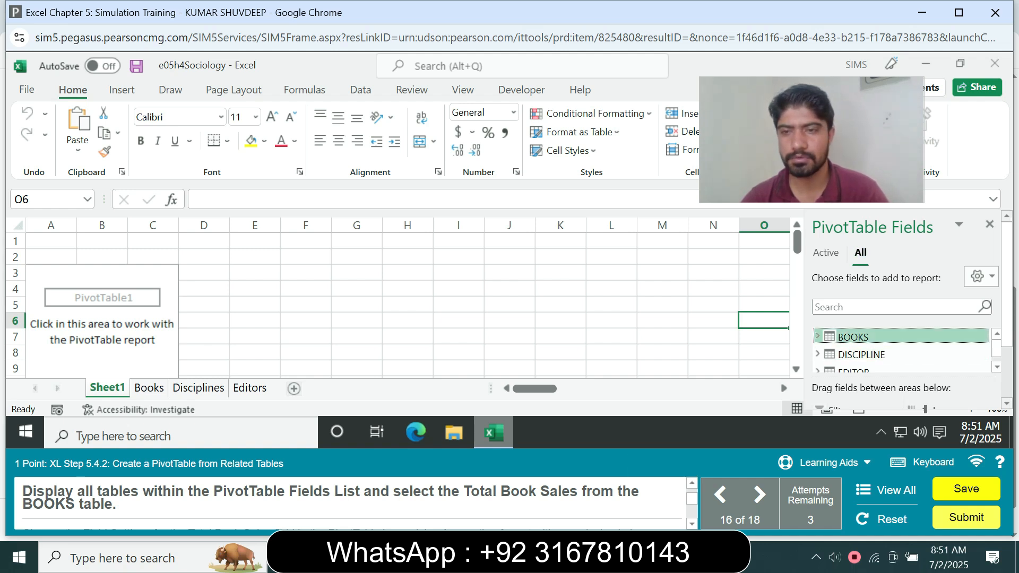
left_click(818, 336)
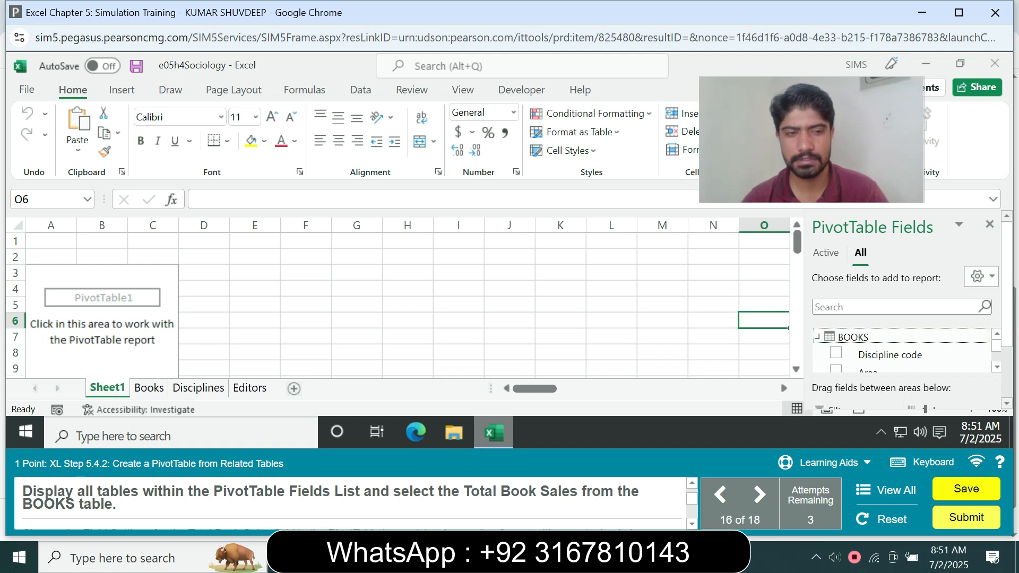
scroll(902, 350, "down", 3)
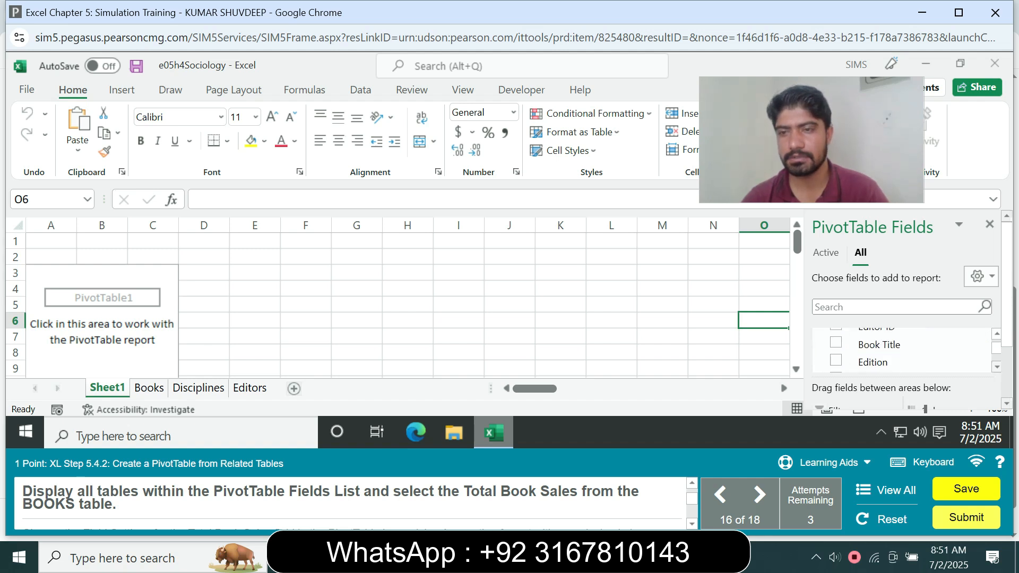
scroll(903, 350, "down", 5)
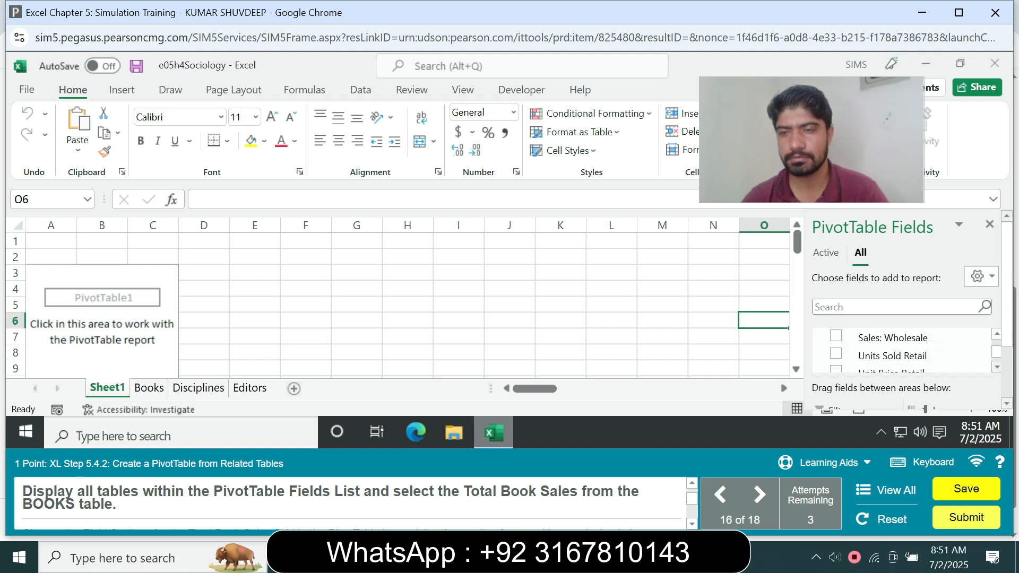
scroll(903, 351, "down", 1)
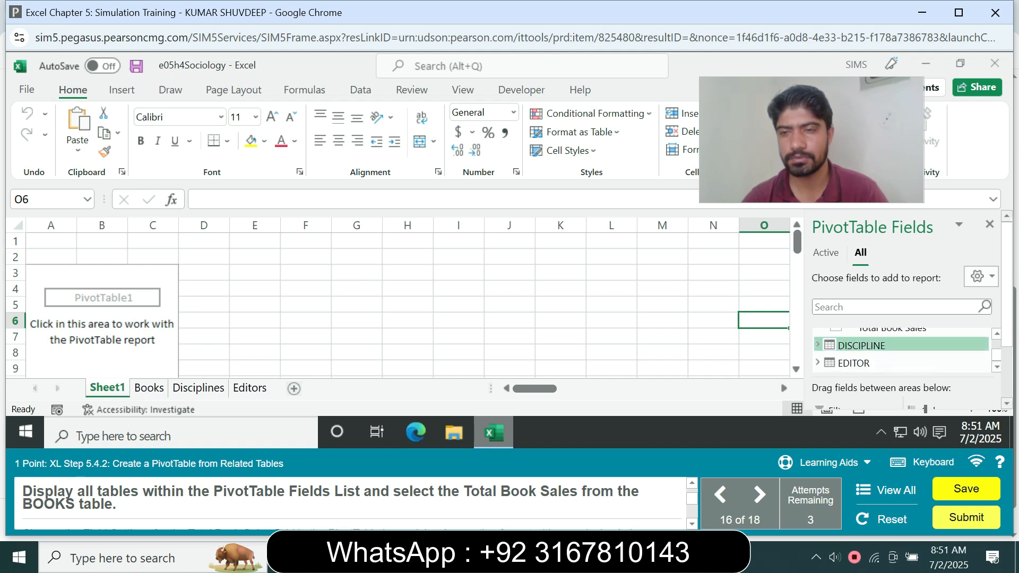
right_click(860, 333)
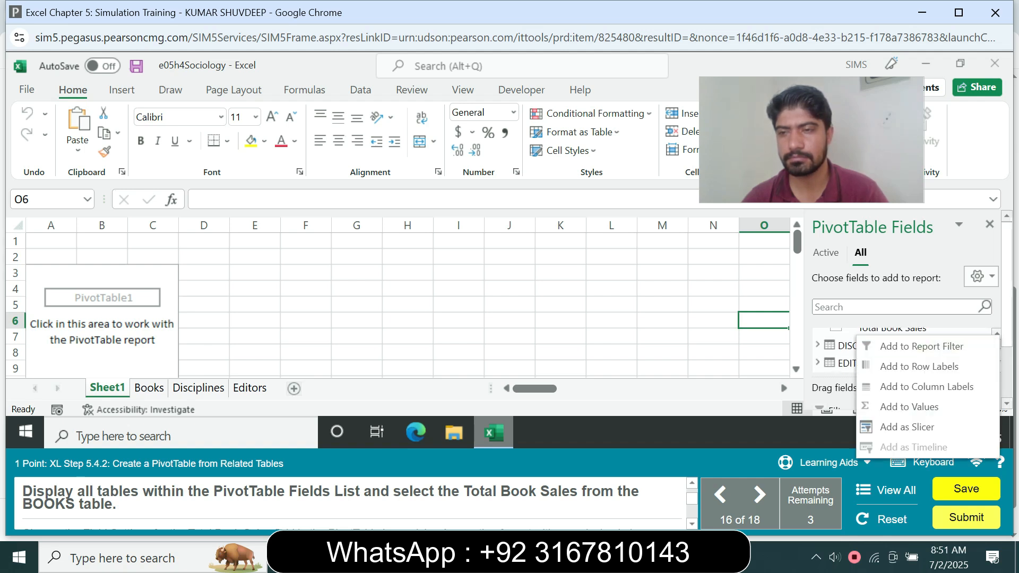
left_click(997, 334)
left_click(836, 358)
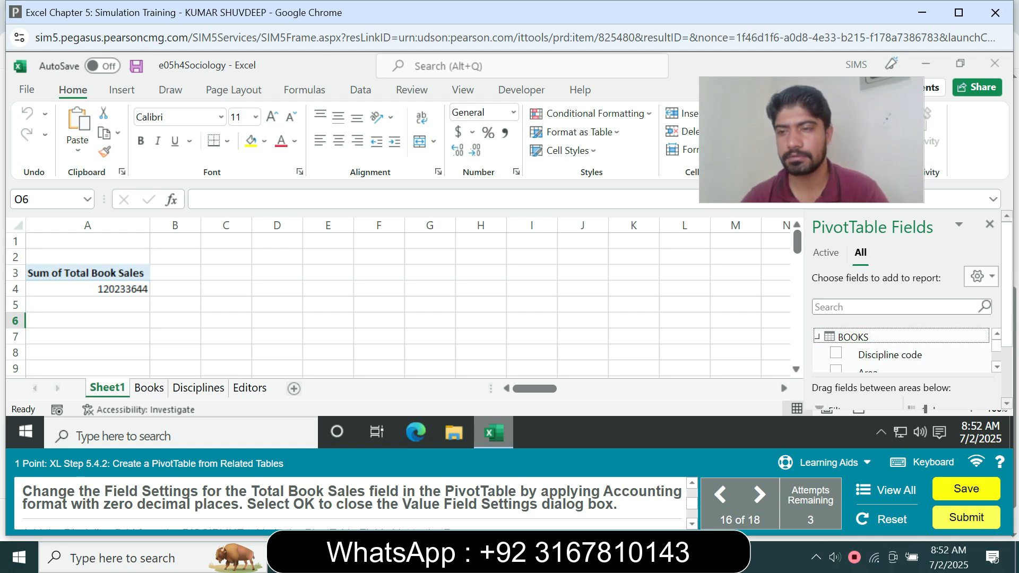
scroll(913, 315, "down", 3)
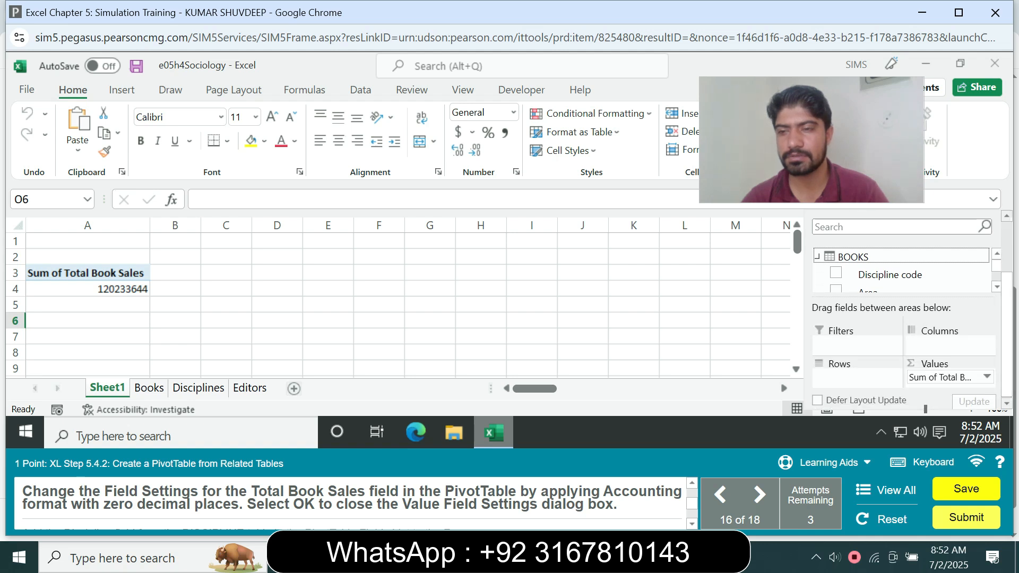
left_click(950, 377)
left_click(898, 357)
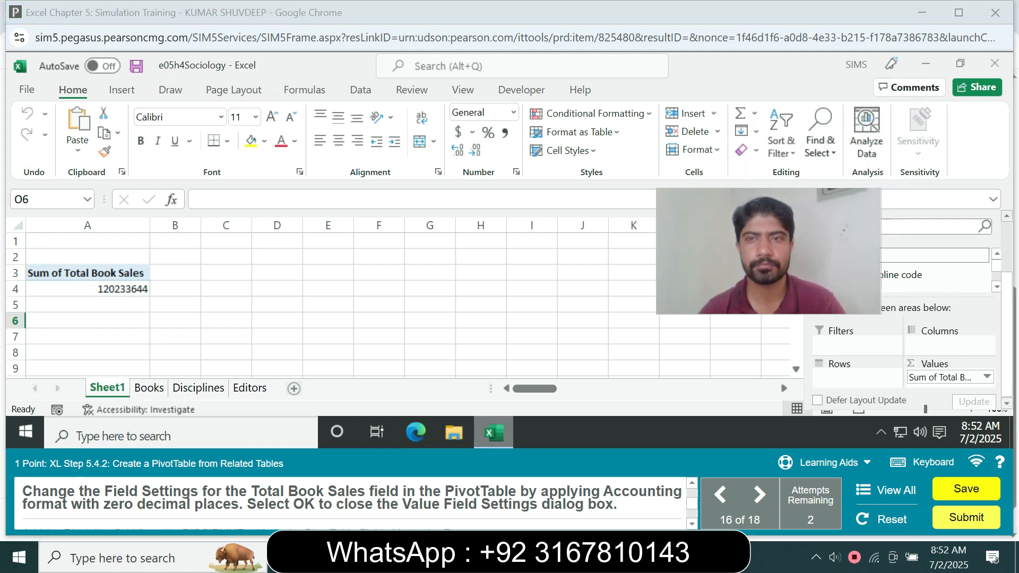
Format the Total Book Sales value field in the PivotTable as Accounting with 0 decimal places through its field settings.
left_click(88, 289)
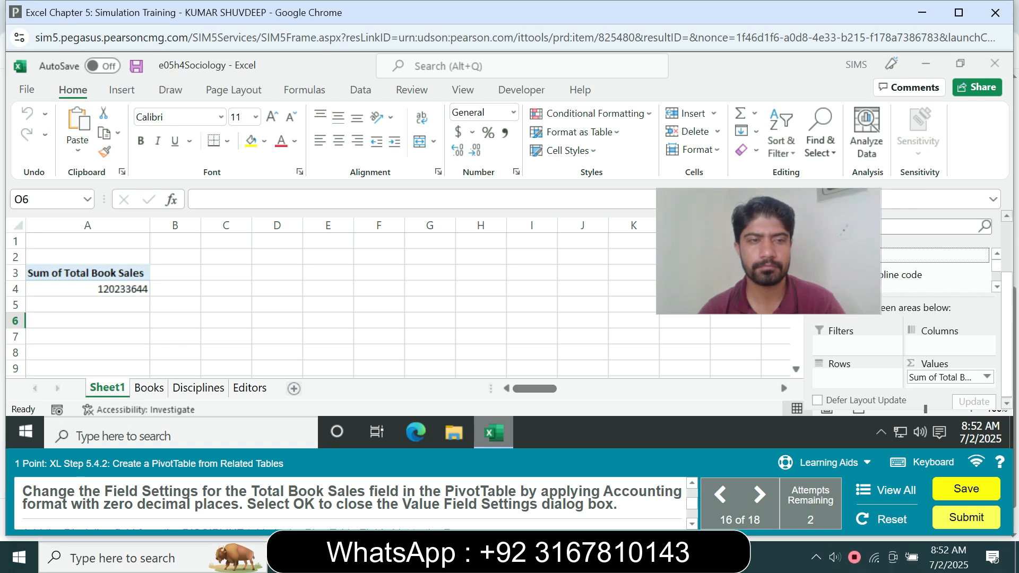
left_click(659, 90)
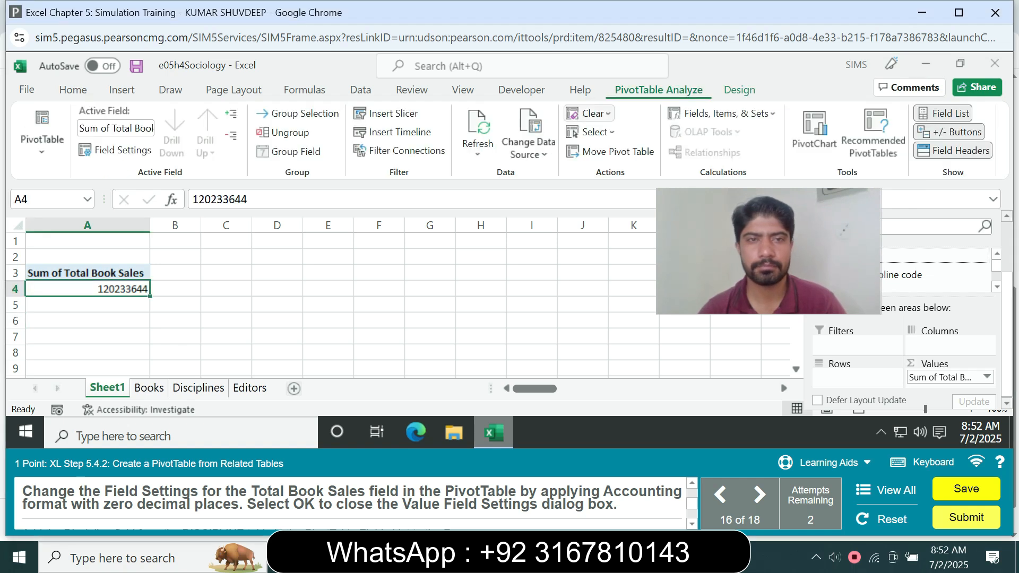
left_click(115, 150)
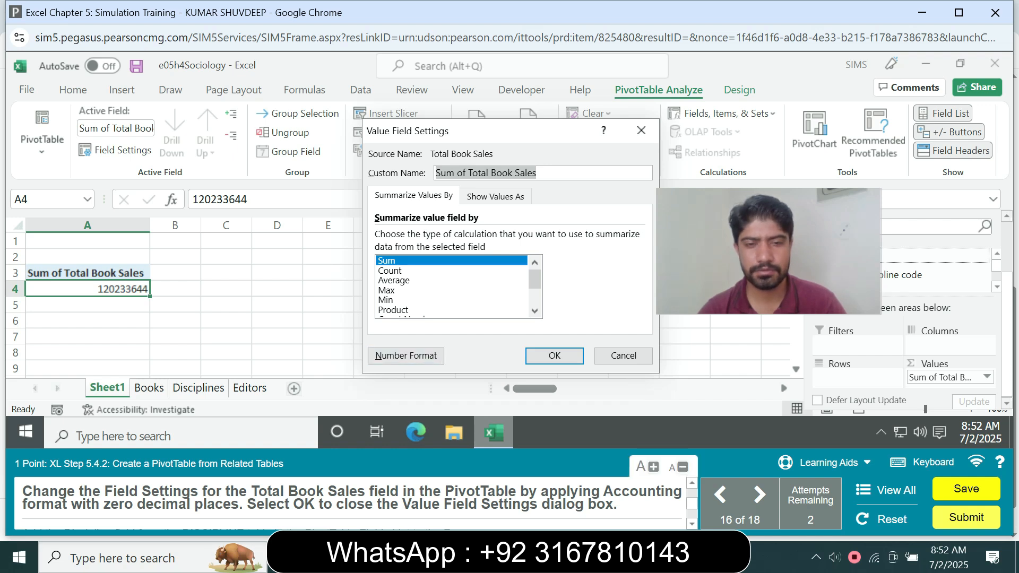
left_click(406, 357)
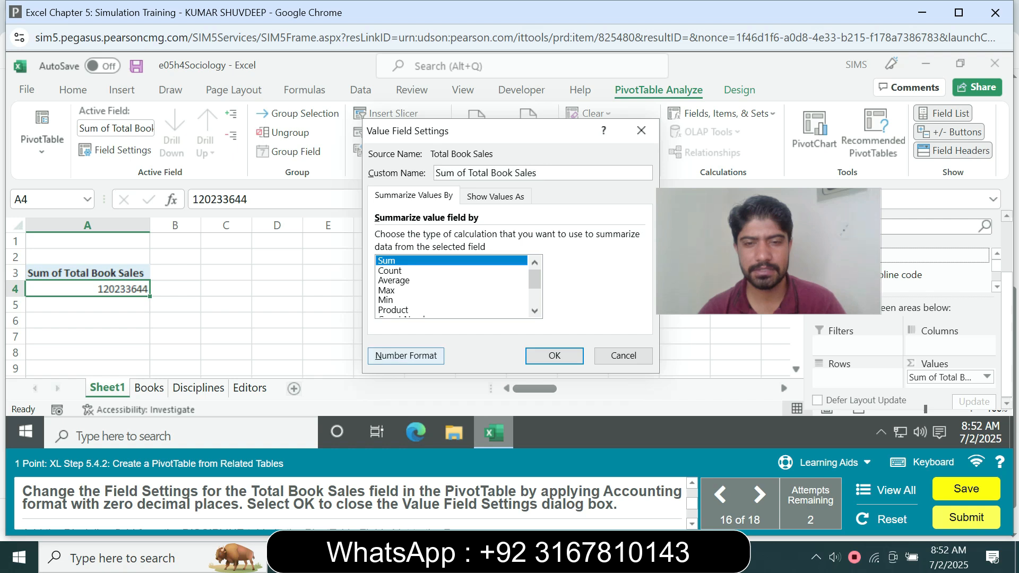
left_click(340, 168)
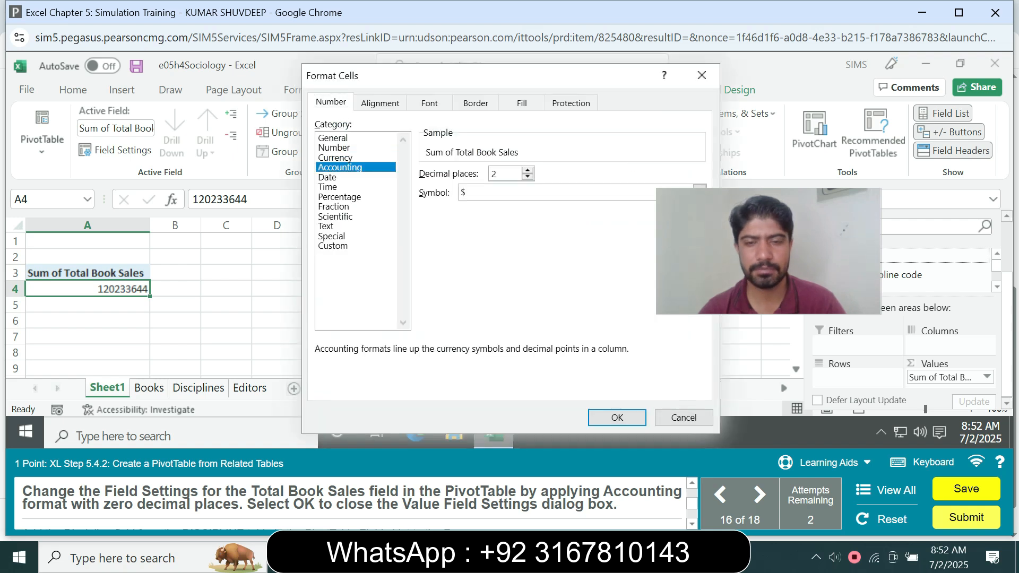
left_click(528, 177)
left_click(527, 177)
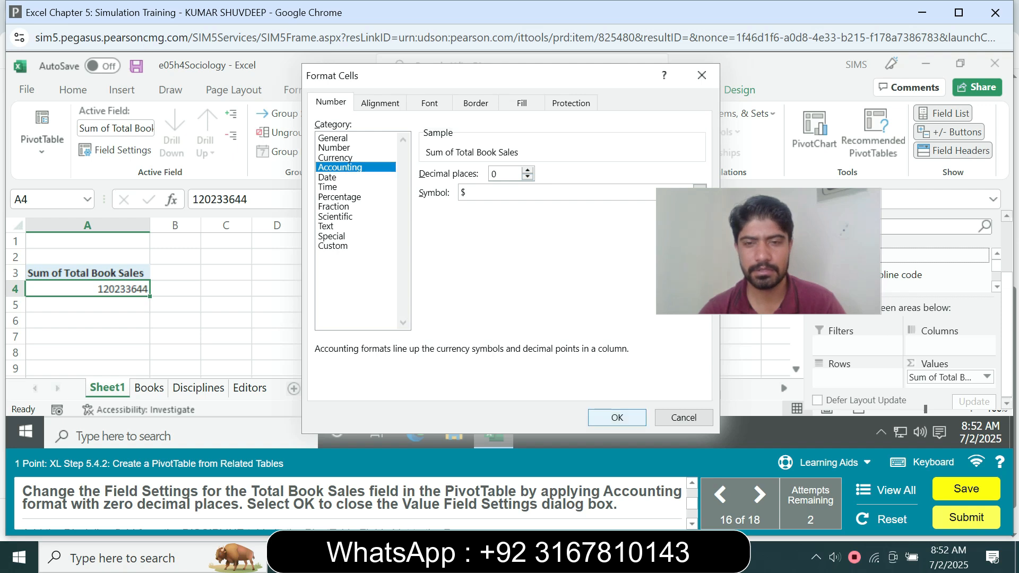
left_click(617, 417)
left_click(555, 356)
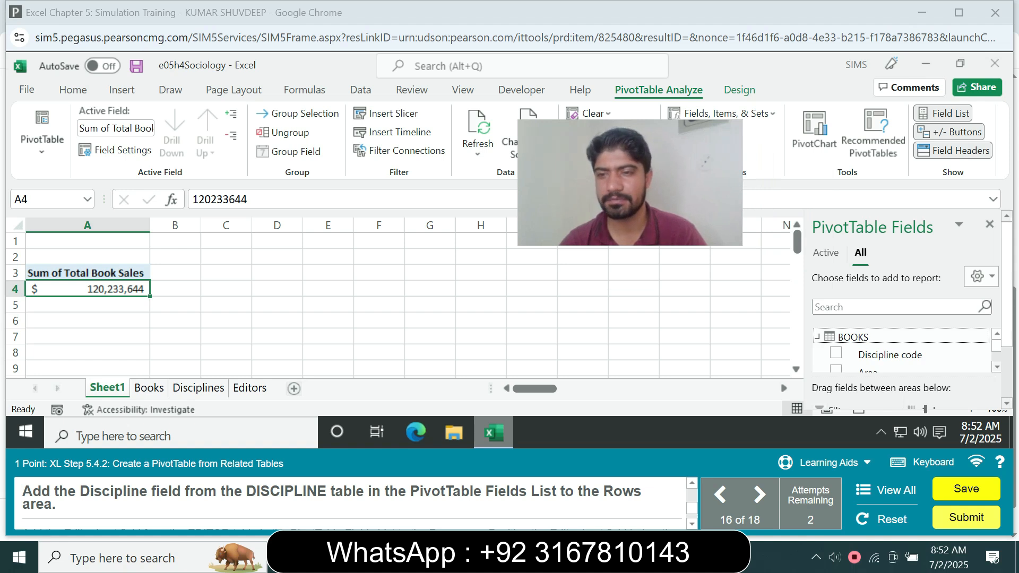
Add the Discipline field from the DISCIPLINE table to the PivotTable's Rows area.
scroll(903, 351, "down", 8)
scroll(903, 350, "down", 3)
left_click(818, 346)
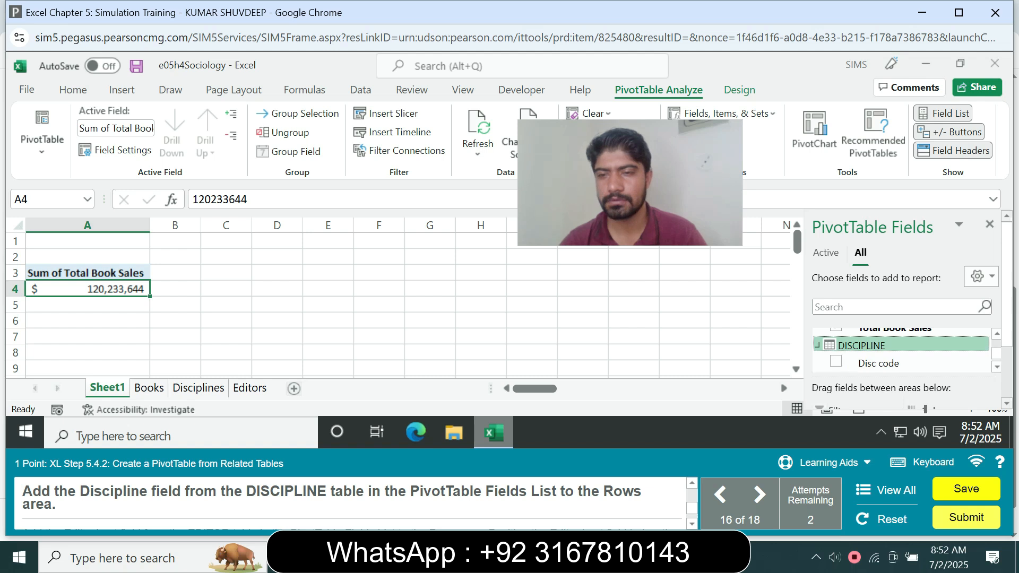
scroll(902, 350, "down", 1)
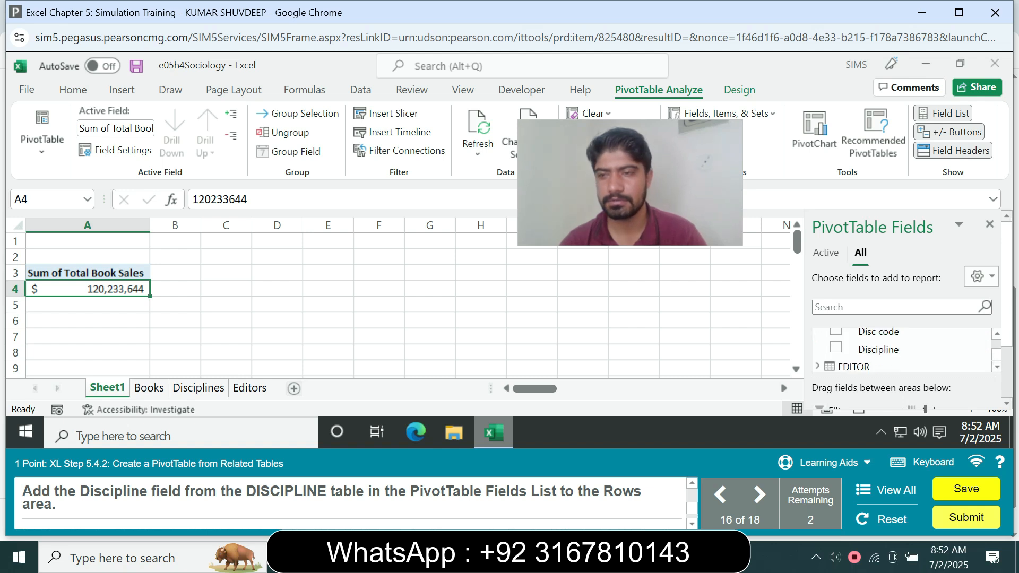
scroll(913, 313, "down", 2)
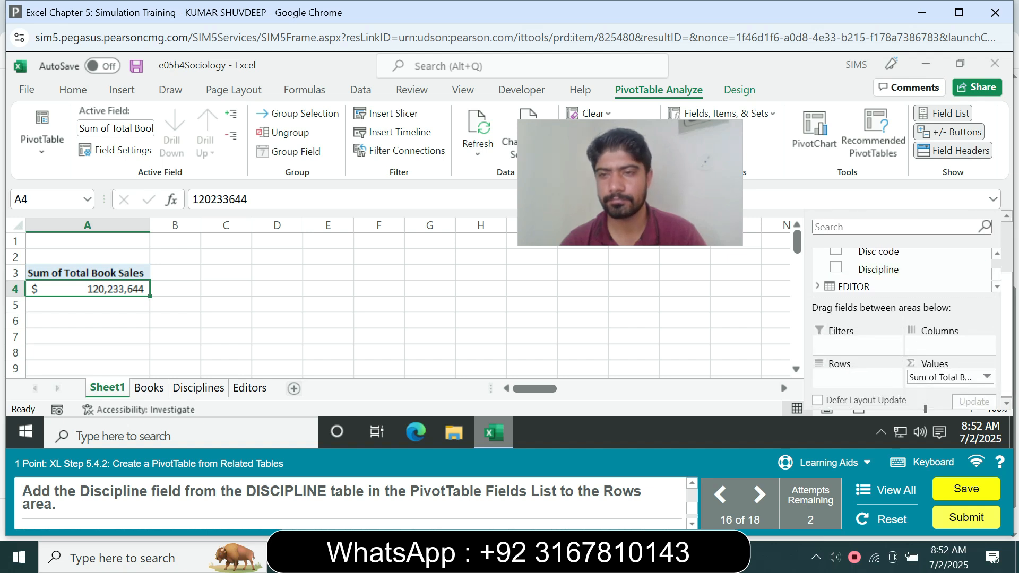
left_click_drag(878, 269, 862, 388)
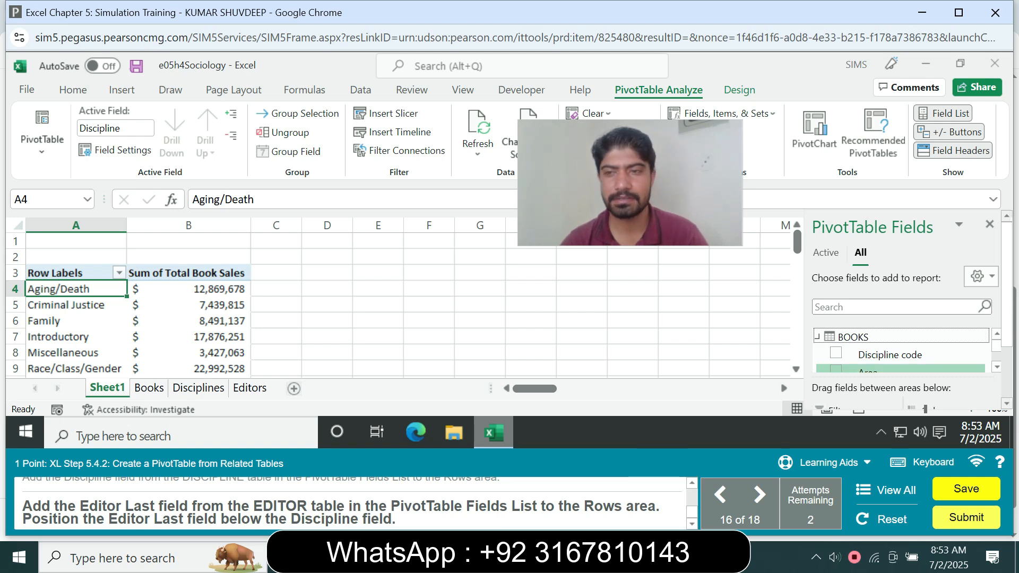
Try to add the Editor ID field from the EDITOR table to the PivotTable's Rows area below the Discipline field.
scroll(903, 353, "down", 5)
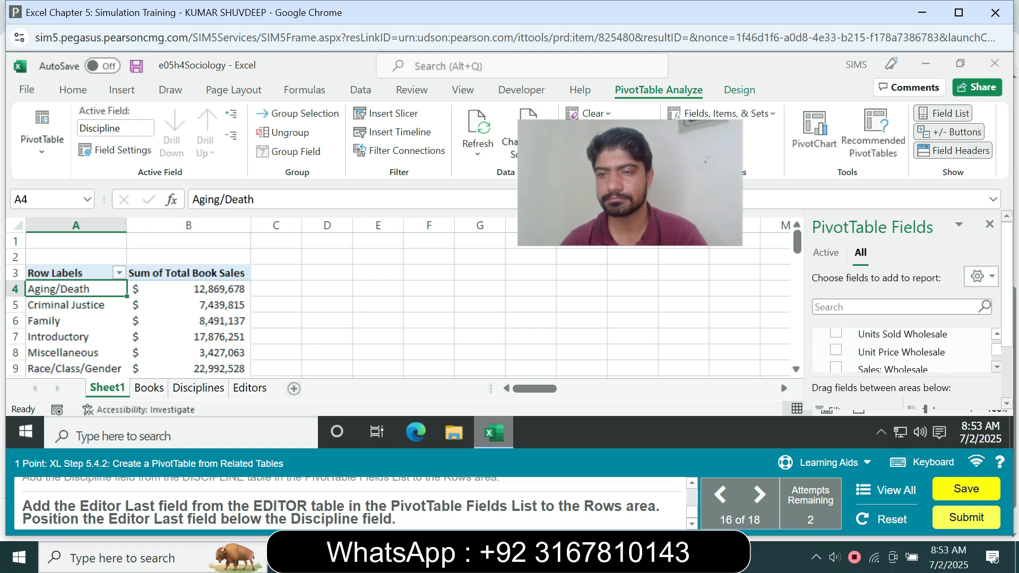
scroll(903, 350, "down", 1)
left_click(818, 363)
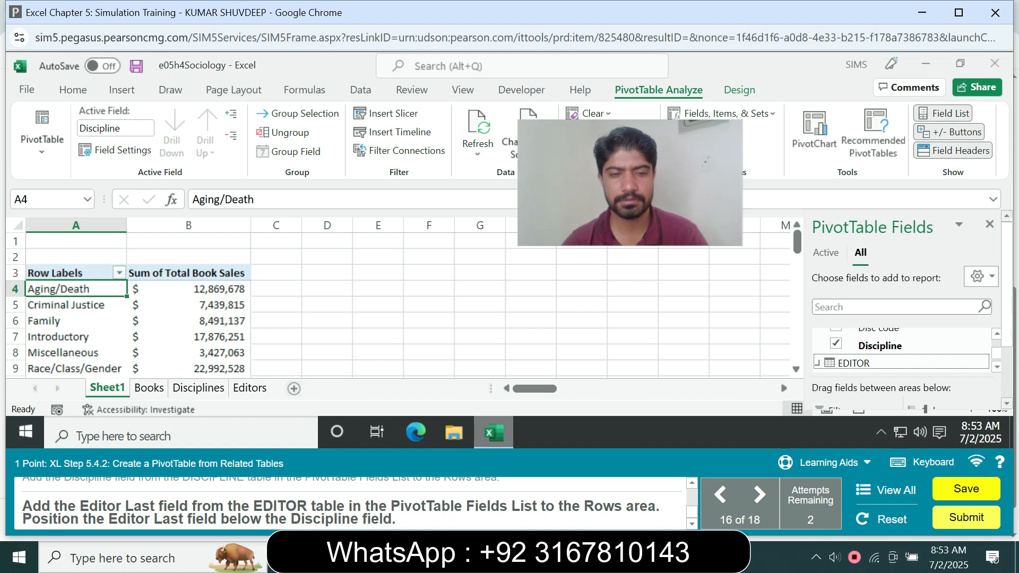
scroll(912, 309, "down", 2)
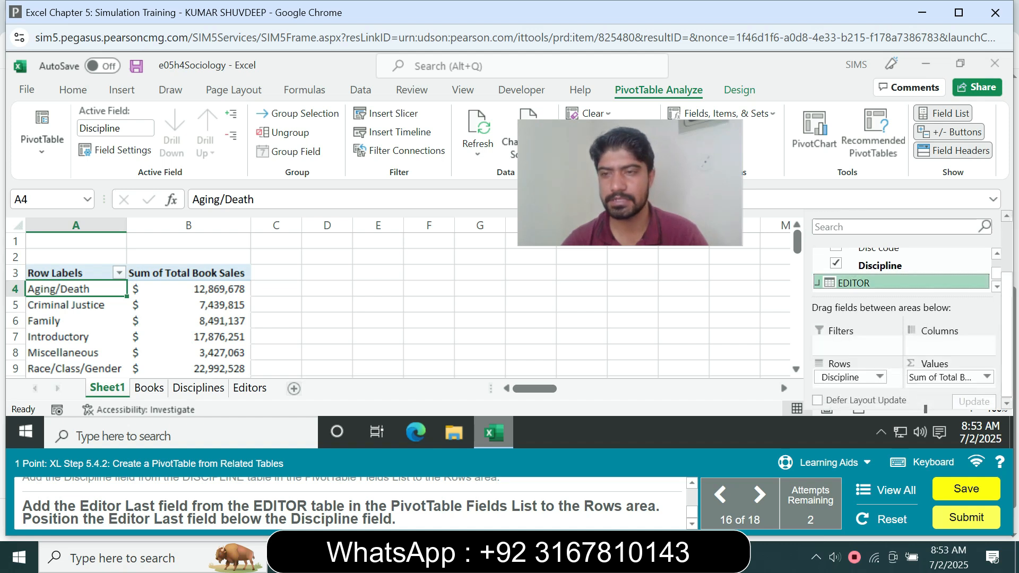
scroll(903, 268, "down", 1)
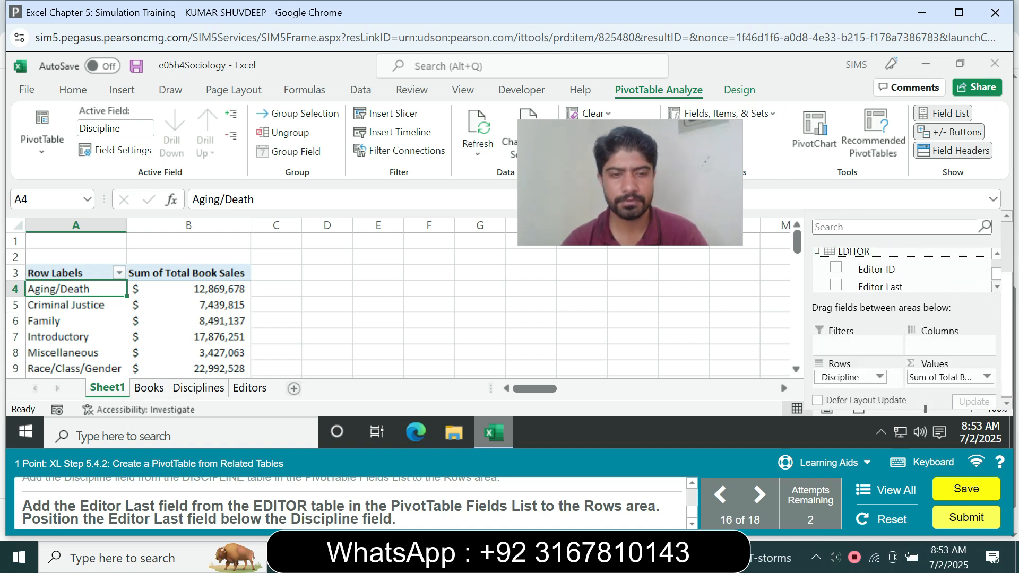
scroll(903, 269, "down", 1)
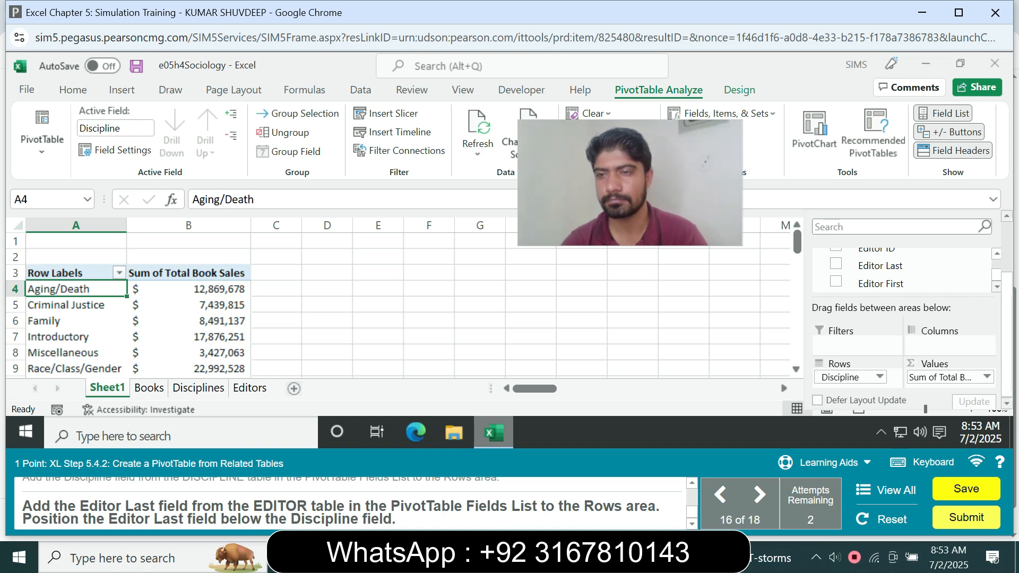
scroll(876, 269, "up", 1)
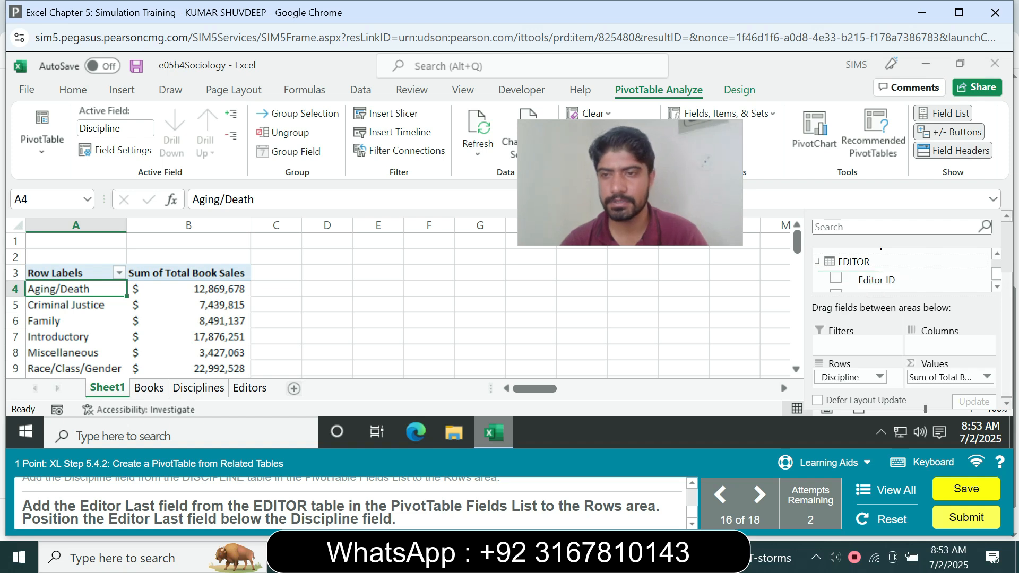
scroll(903, 268, "down", 1)
scroll(902, 268, "up", 4)
scroll(903, 270, "up", 5)
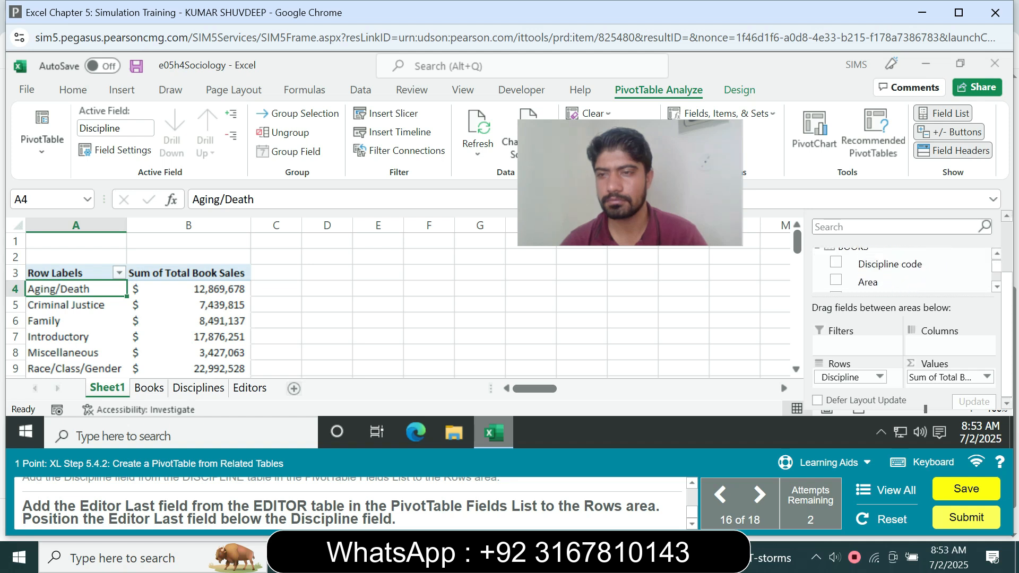
scroll(902, 268, "down", 1)
scroll(903, 268, "up", 1)
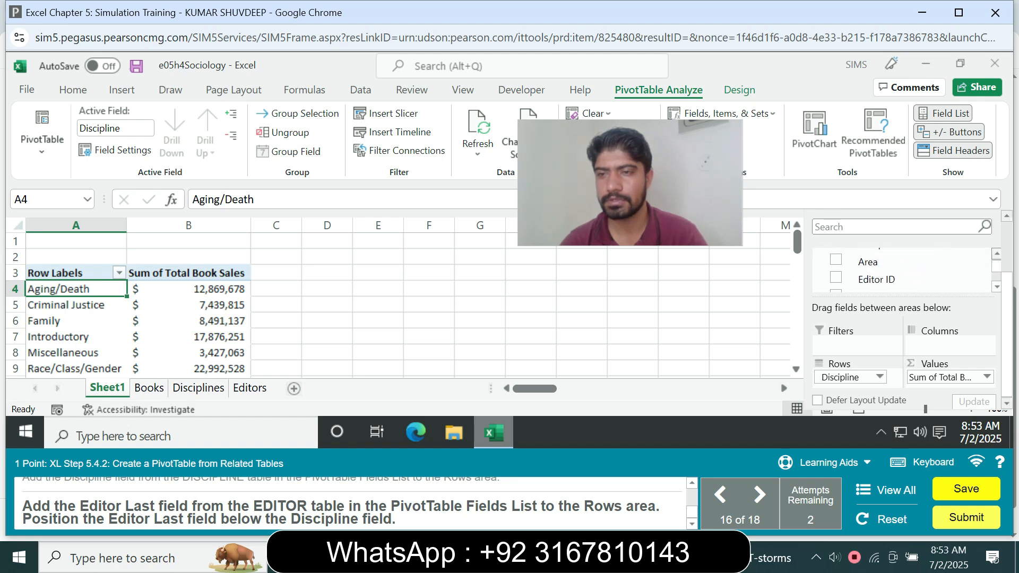
scroll(903, 270, "down", 5)
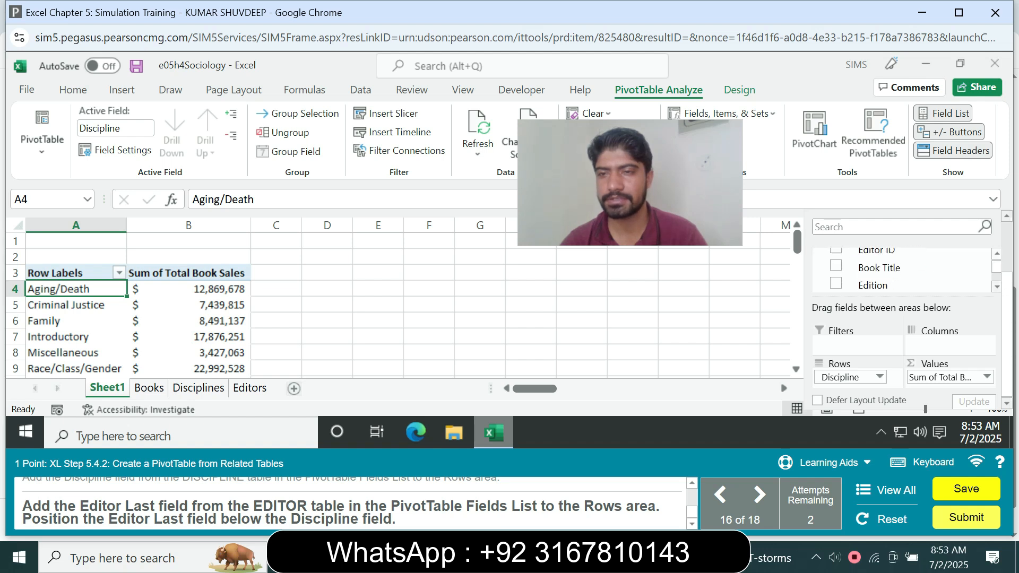
scroll(903, 269, "down", 5)
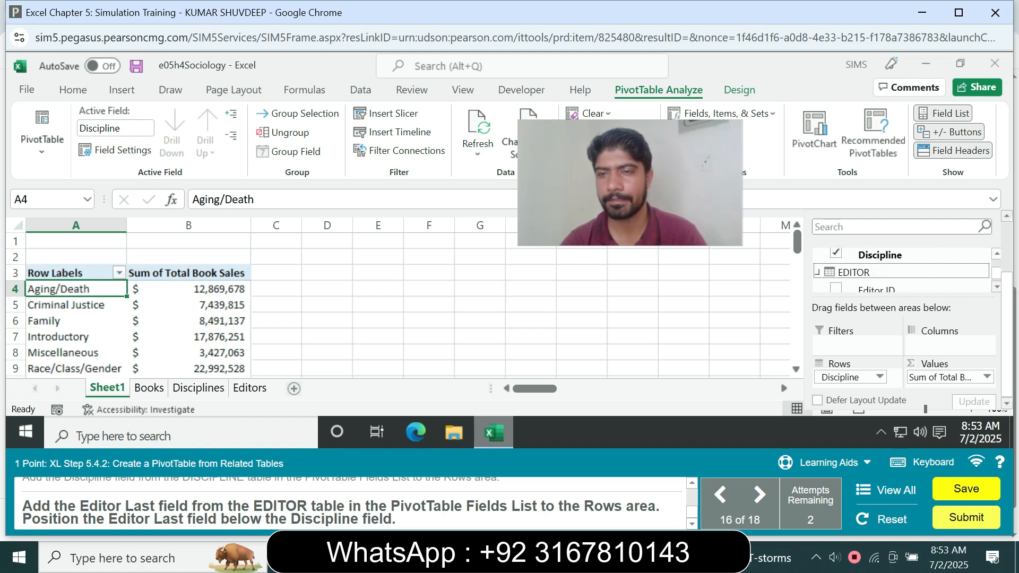
scroll(902, 269, "down", 1)
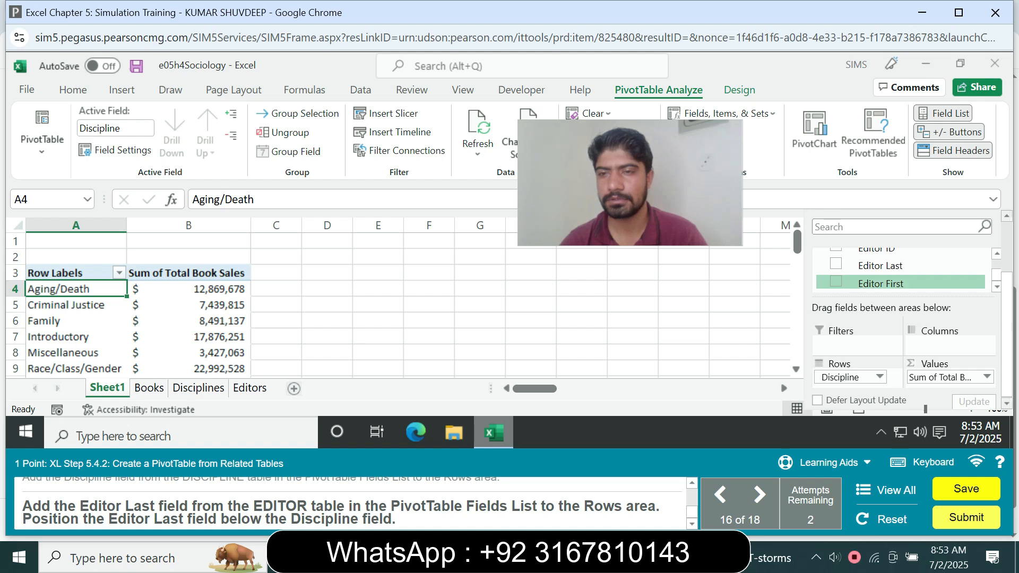
scroll(903, 269, "up", 1)
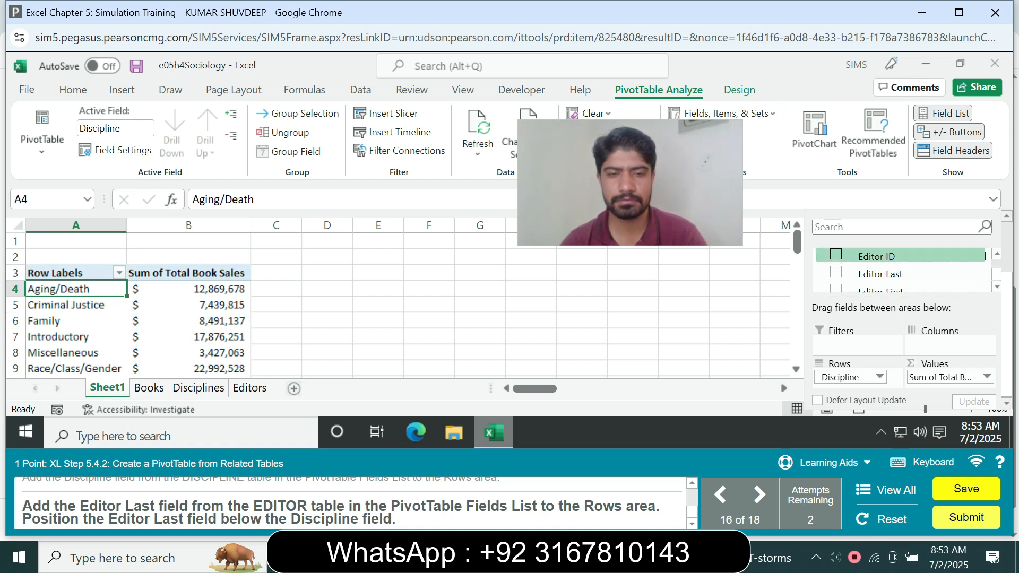
left_click_drag(876, 256, 854, 386)
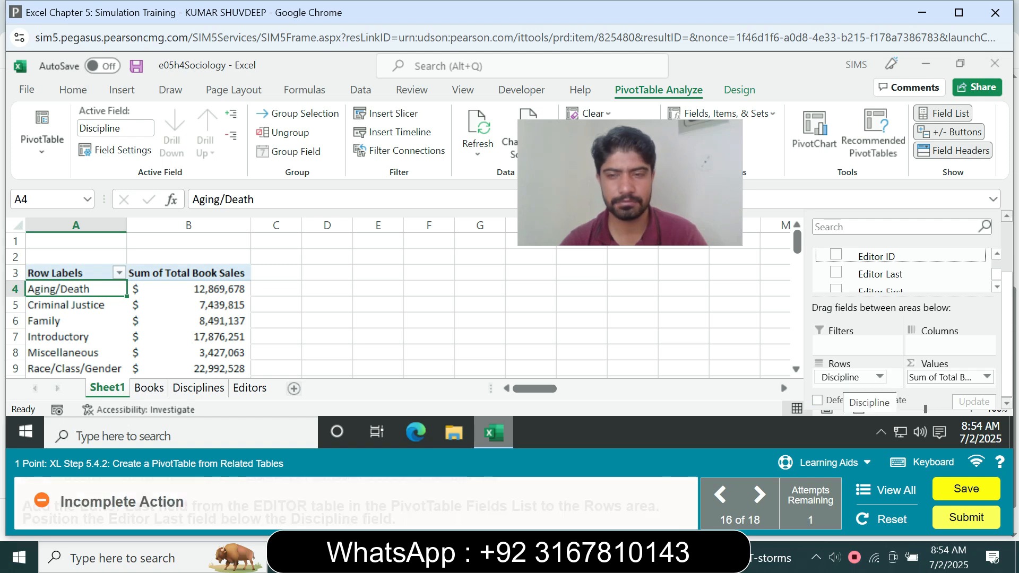
key("Return")
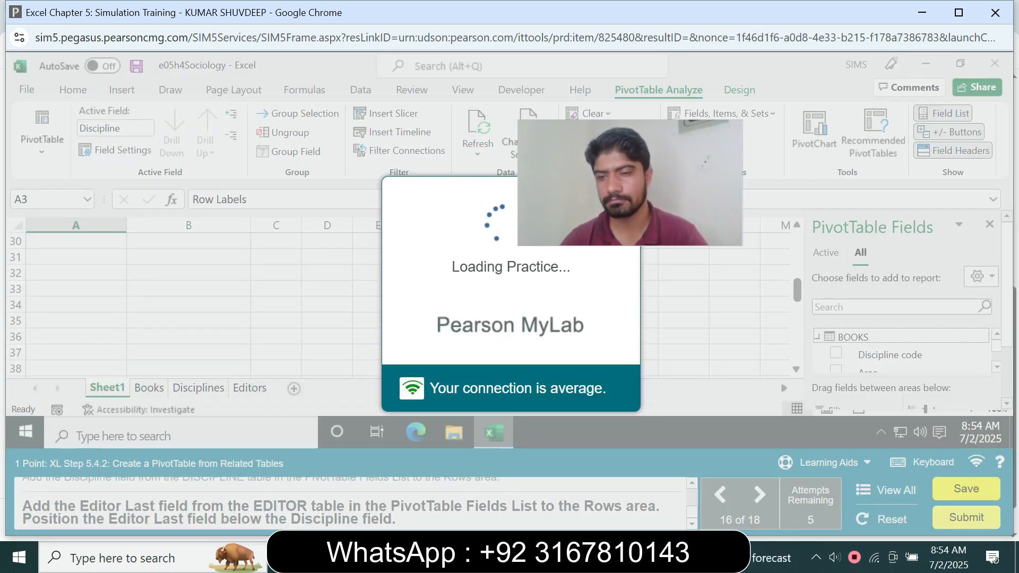
key("alt")
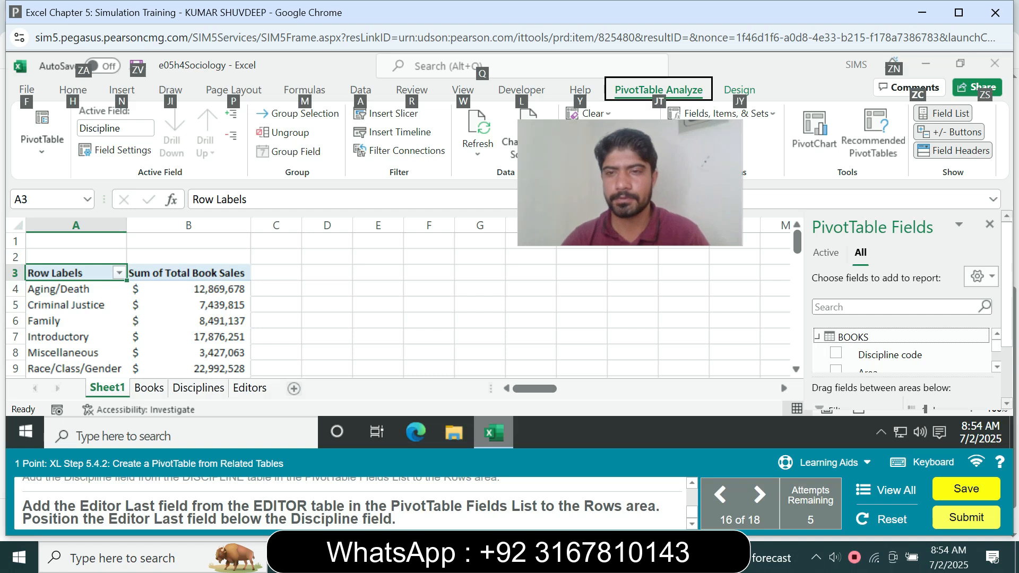
Add the Editor Last field from the EDITOR table to the PivotTable's Rows area below the Discipline field.
left_click_drag(1007, 308, 1007, 330)
left_click(633, 321)
scroll(903, 293, "down", 3)
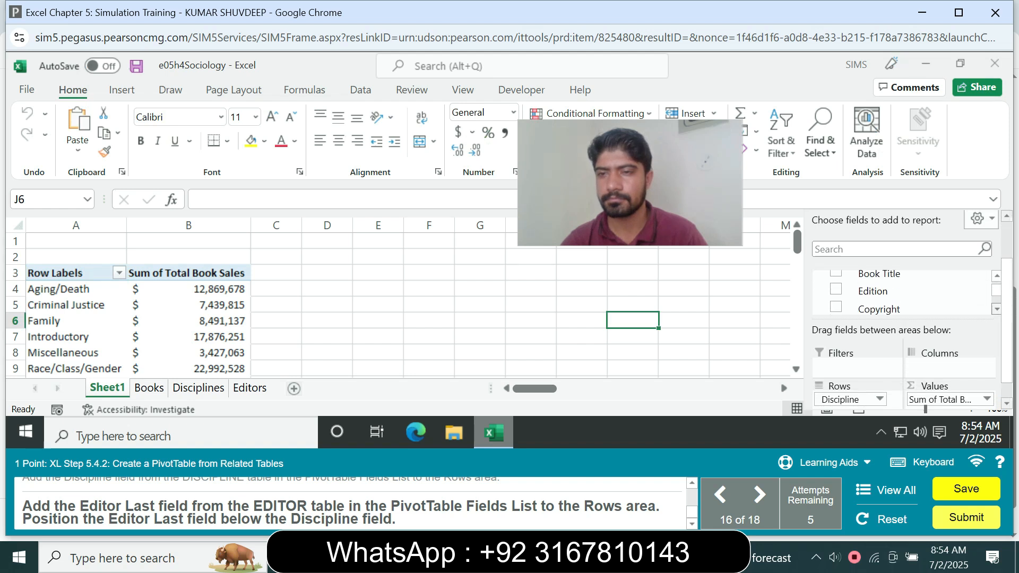
scroll(903, 297, "down", 5)
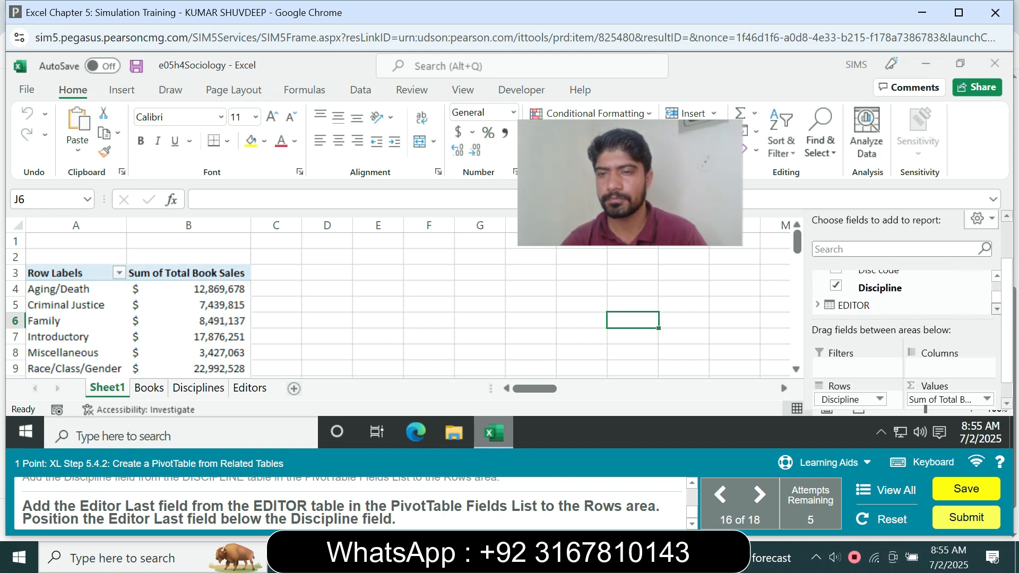
left_click(819, 305)
left_click(997, 309)
left_click(997, 309)
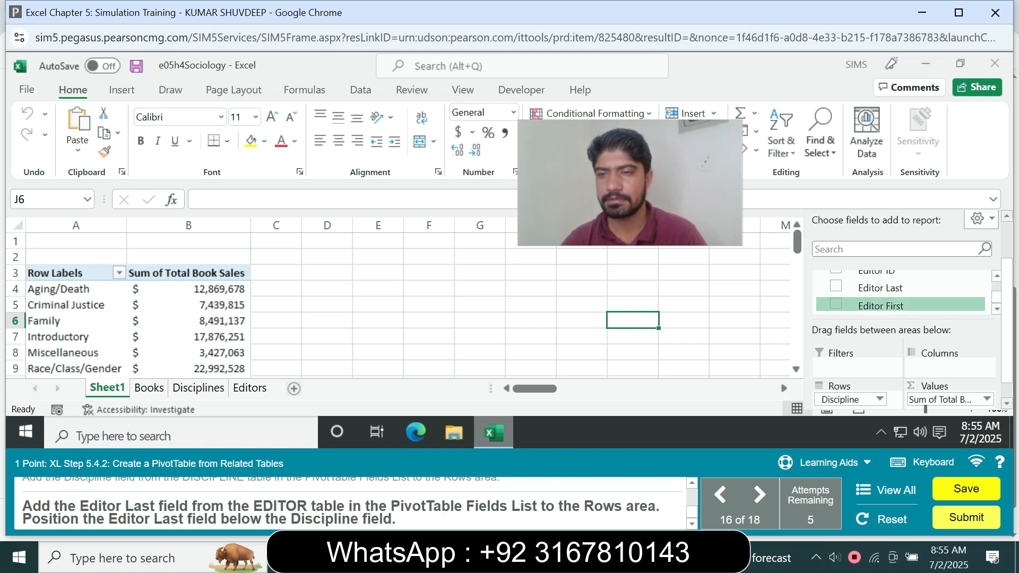
left_click(837, 287)
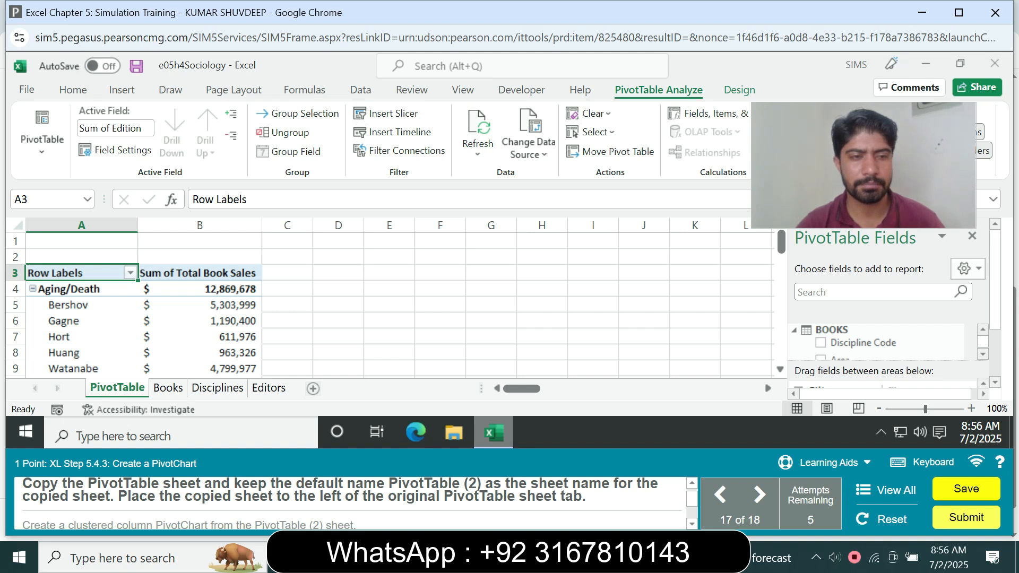
Create a copy of the PivotTable sheet and place it before the original PivotTable sheet.
right_click(125, 388)
left_click(170, 254)
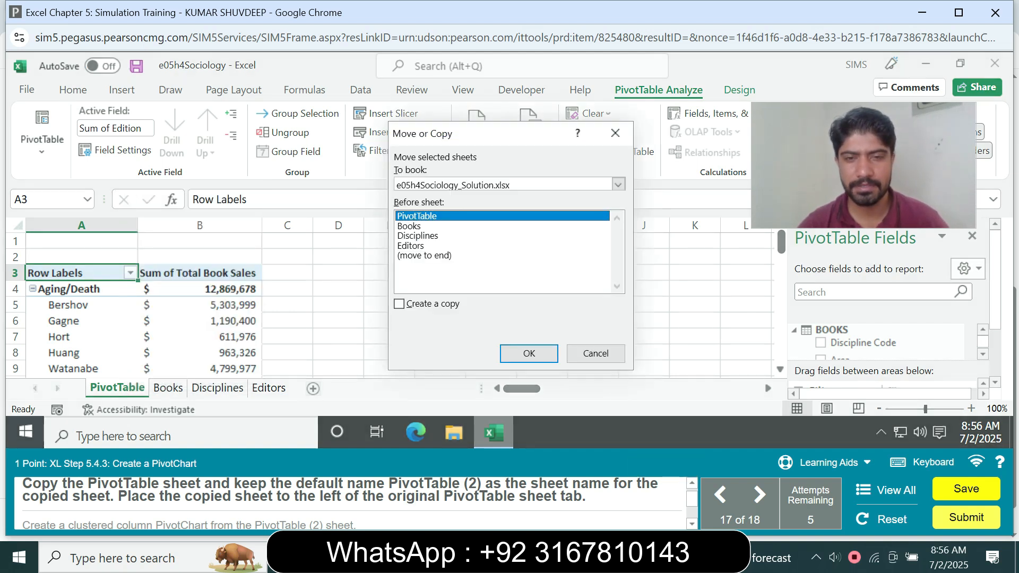
left_click(529, 353)
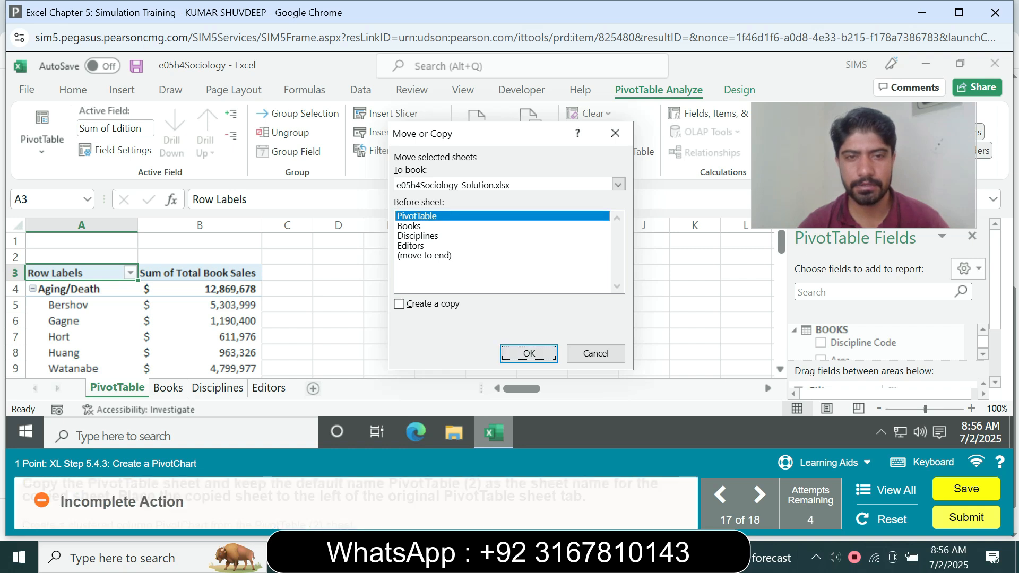
left_click(399, 304)
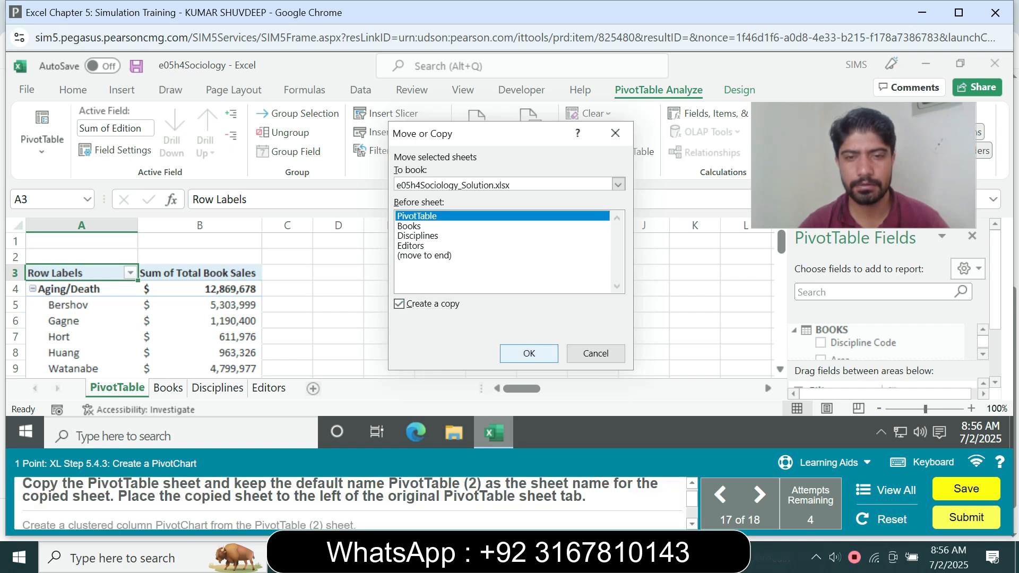
left_click(529, 354)
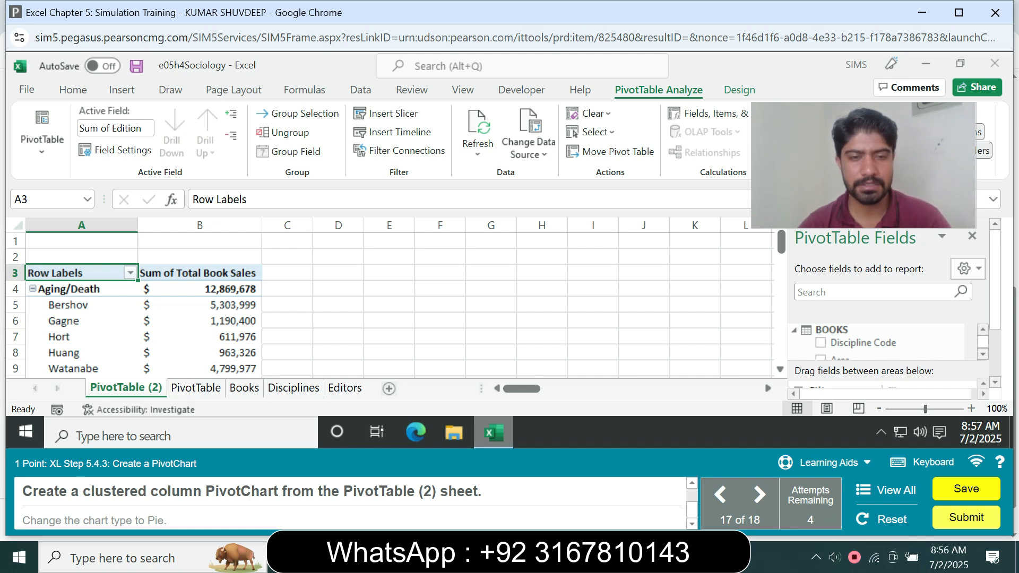
Create a clustered column PivotChart from the PivotTable on the PivotTable (2) sheet.
left_click(200, 337)
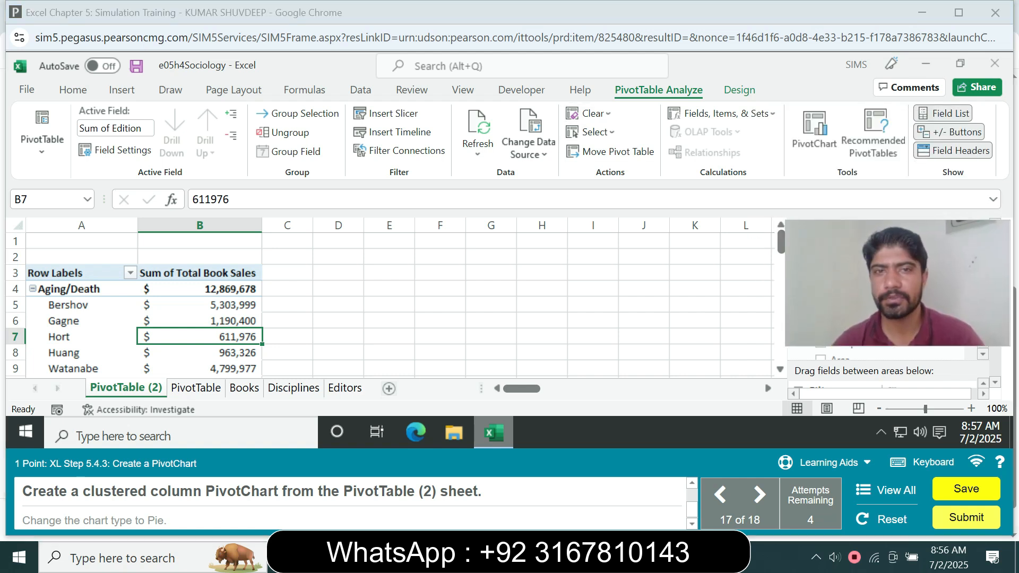
left_click(815, 130)
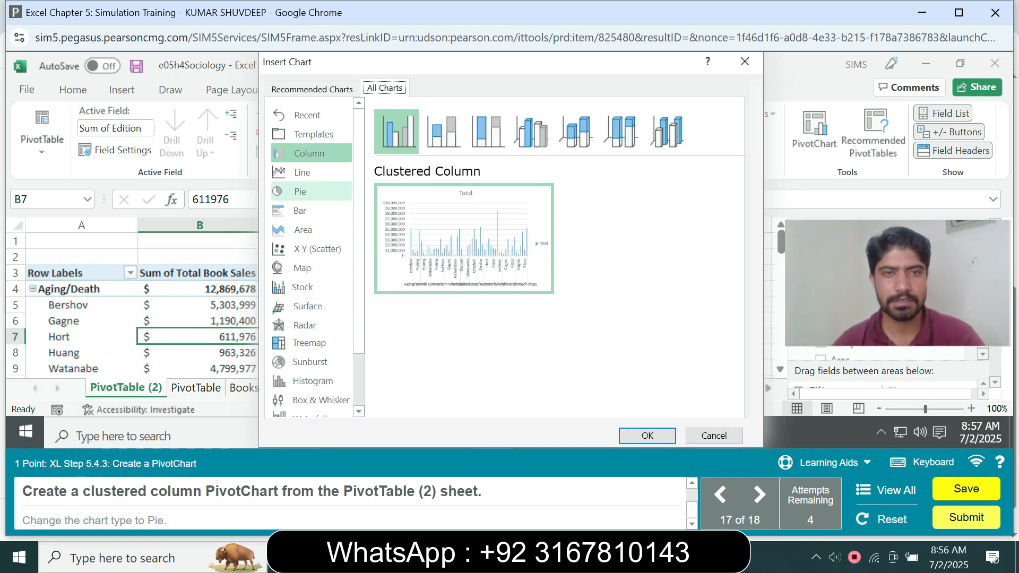
left_click(647, 436)
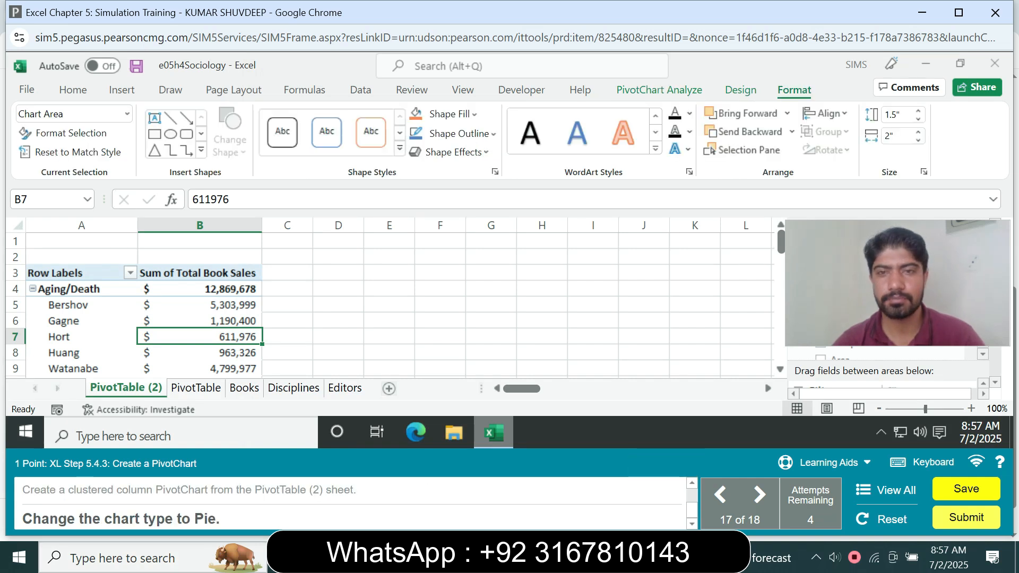
Change the chart type of the PivotChart on the PivotTable (2) sheet to Pie.
left_click_drag(781, 242, 781, 276)
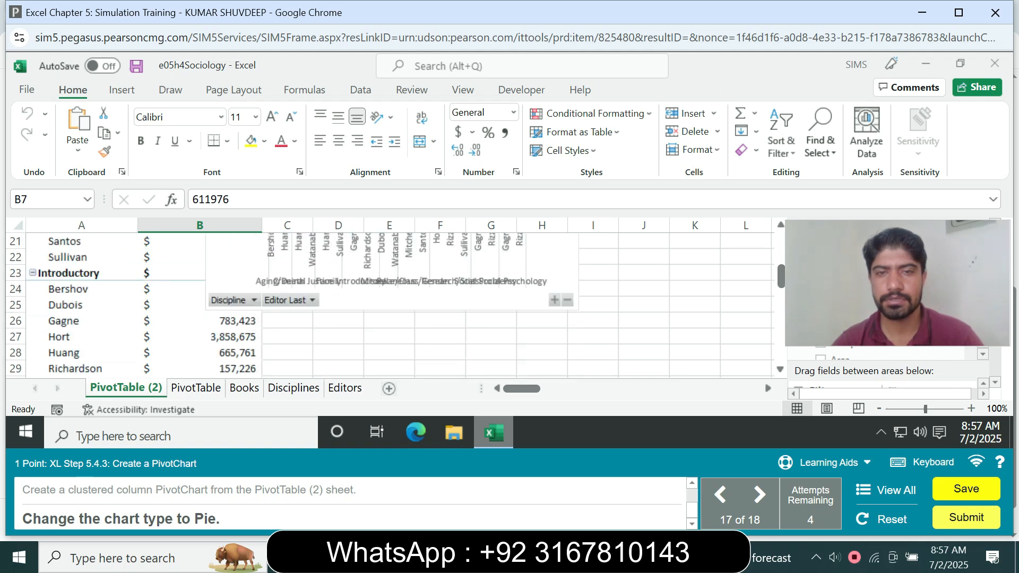
left_click(457, 300)
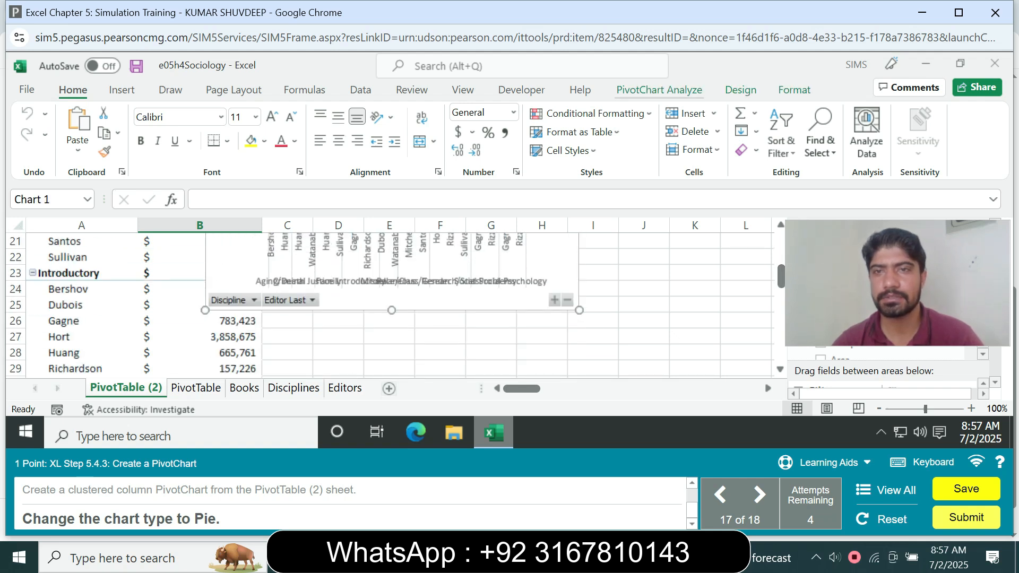
left_click(740, 90)
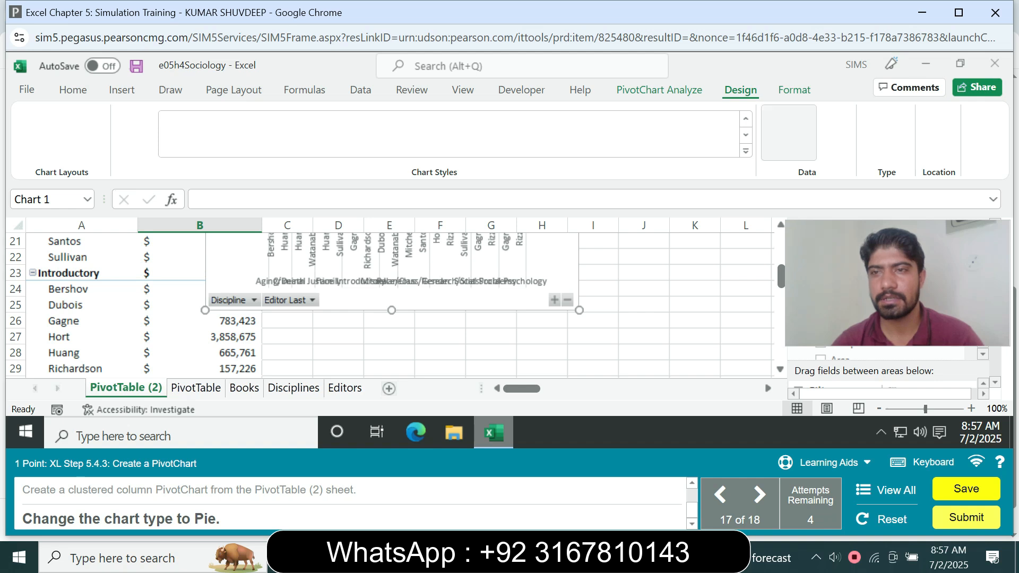
left_click(887, 136)
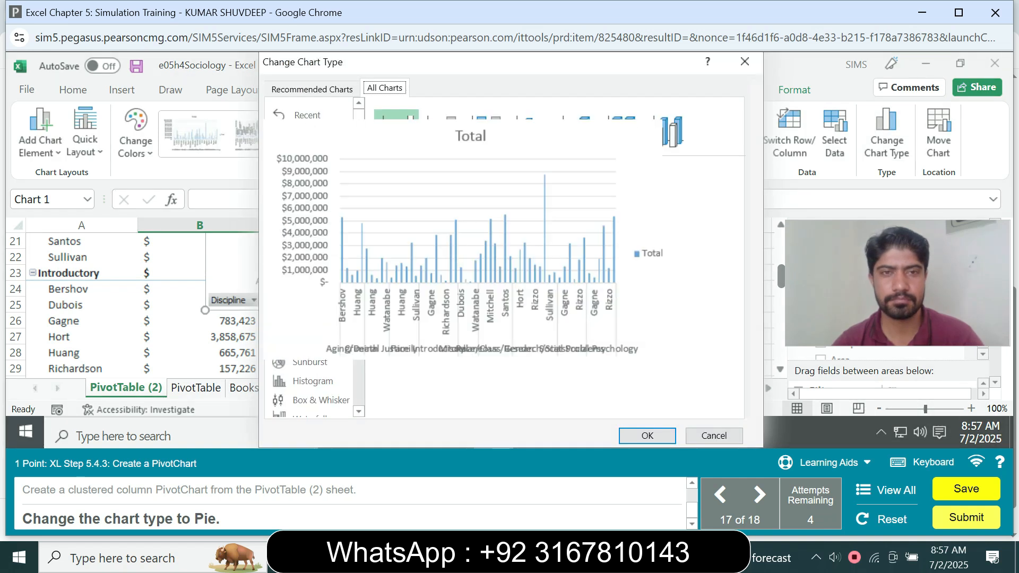
left_click(312, 192)
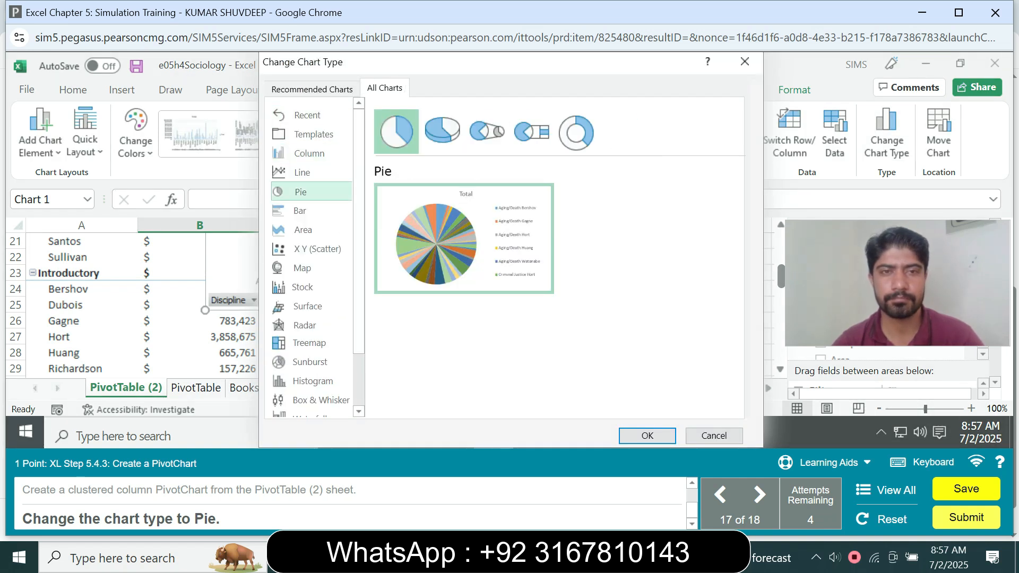
left_click(647, 435)
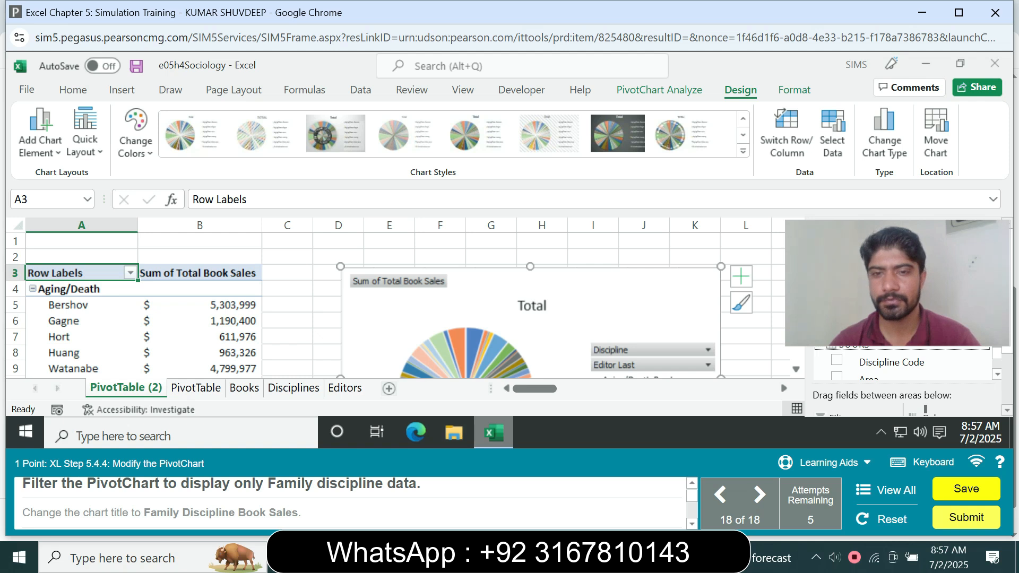
Filter the PivotChart's Discipline field to display only the Family discipline.
left_click(708, 350)
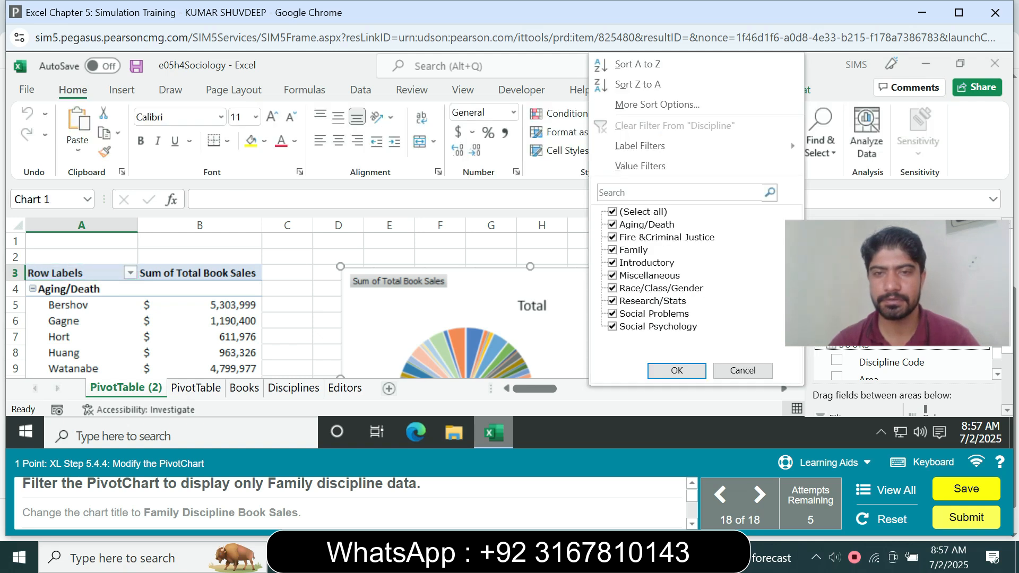
left_click(613, 212)
left_click(613, 250)
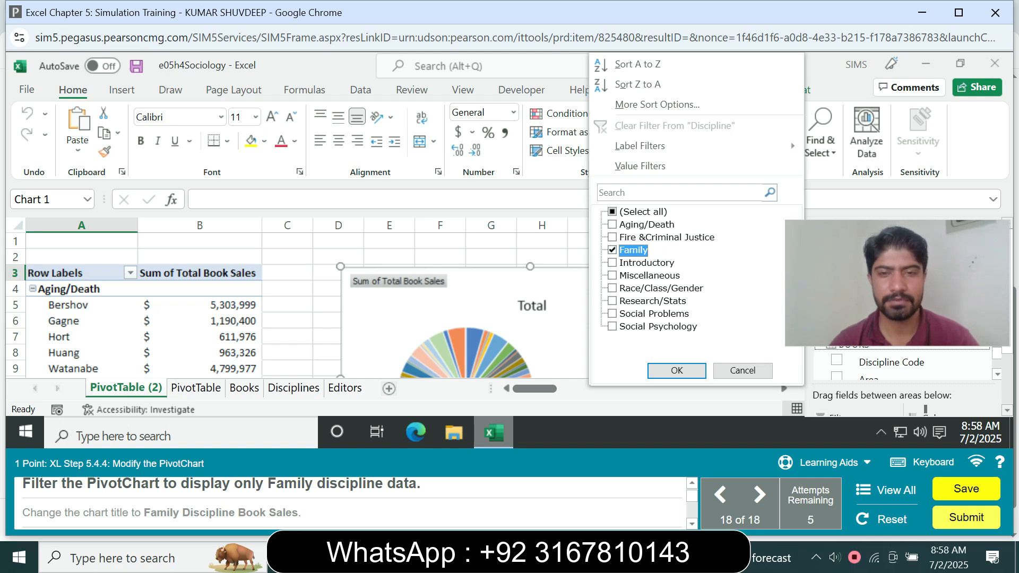
left_click(677, 370)
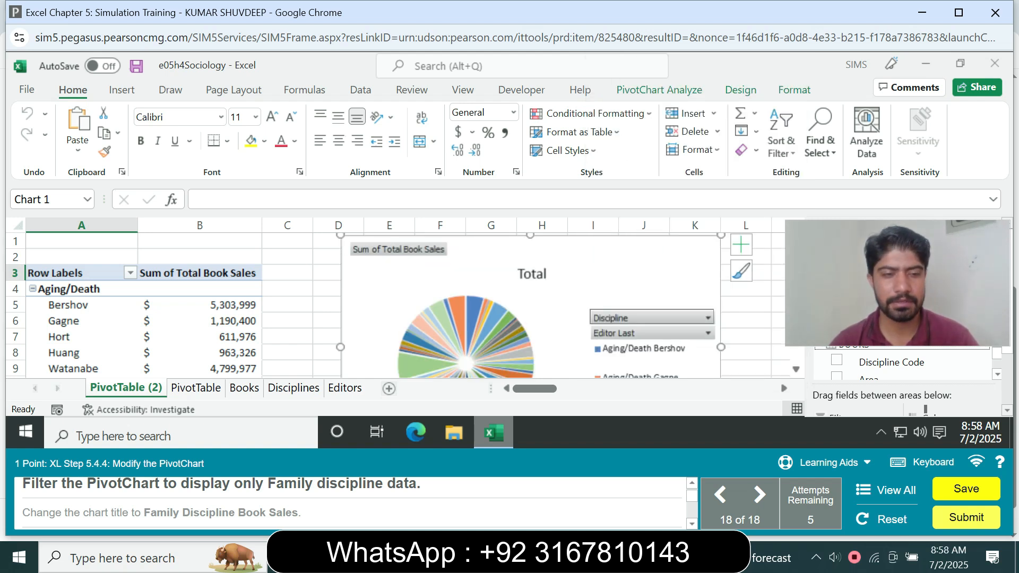
Change the PivotChart's title to Family Discipline Book Sales.
left_click(496, 274)
double_click(499, 273)
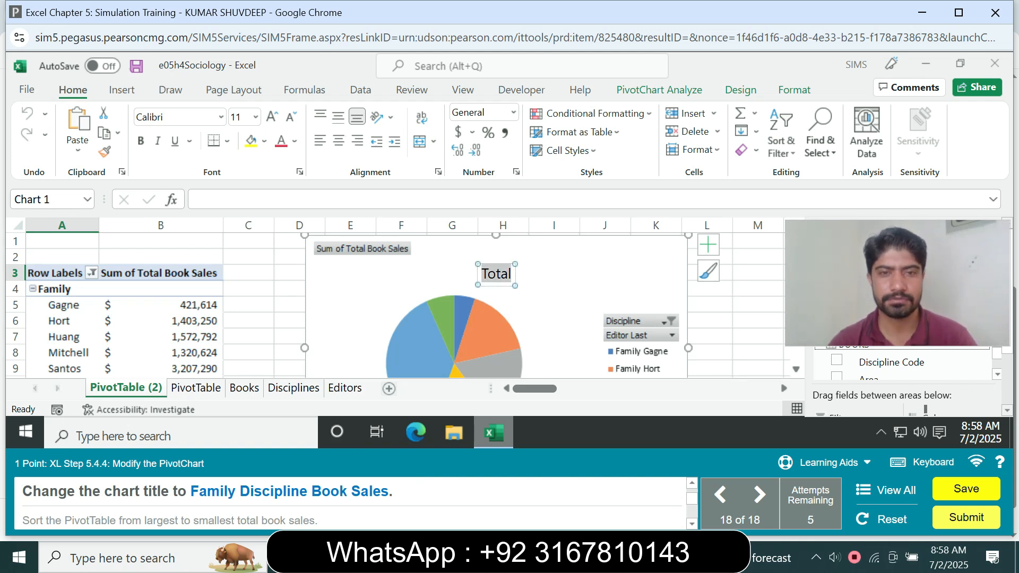
type("Famil")
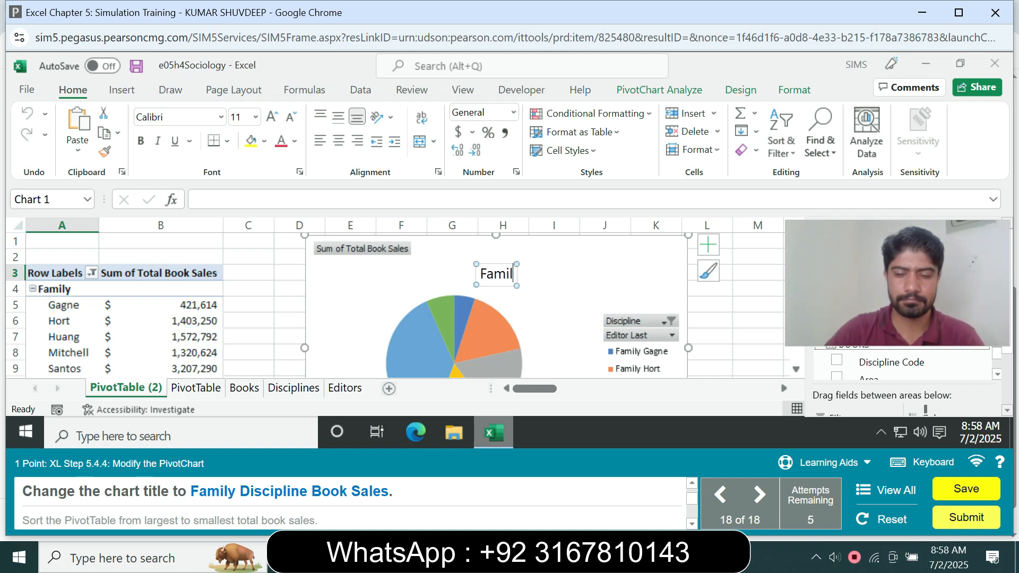
type("y Discipline Book Sales")
key("Return")
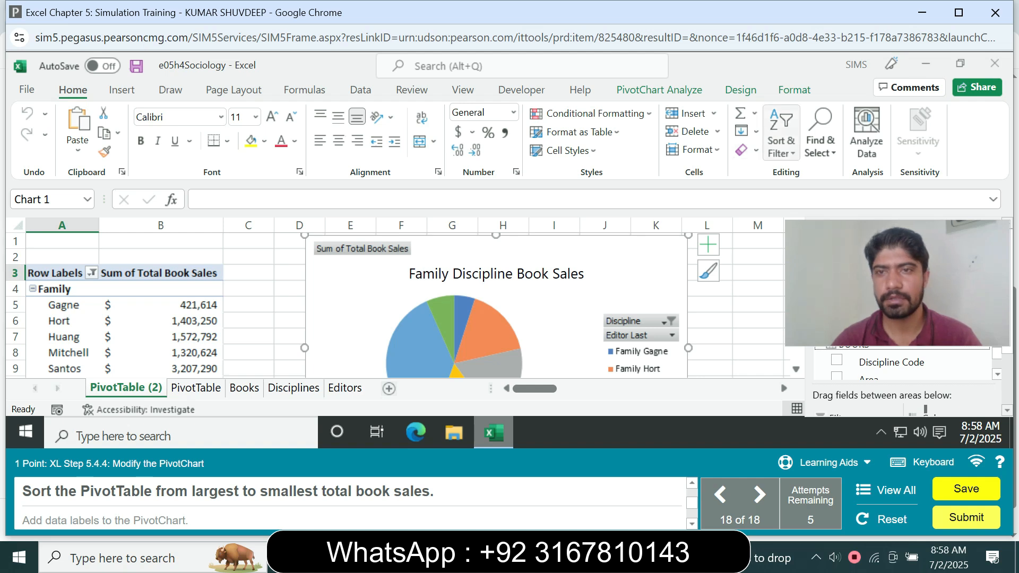
Sort the PivotTable's Family editors by Sum of Total Book Sales from largest to smallest.
left_click(781, 133)
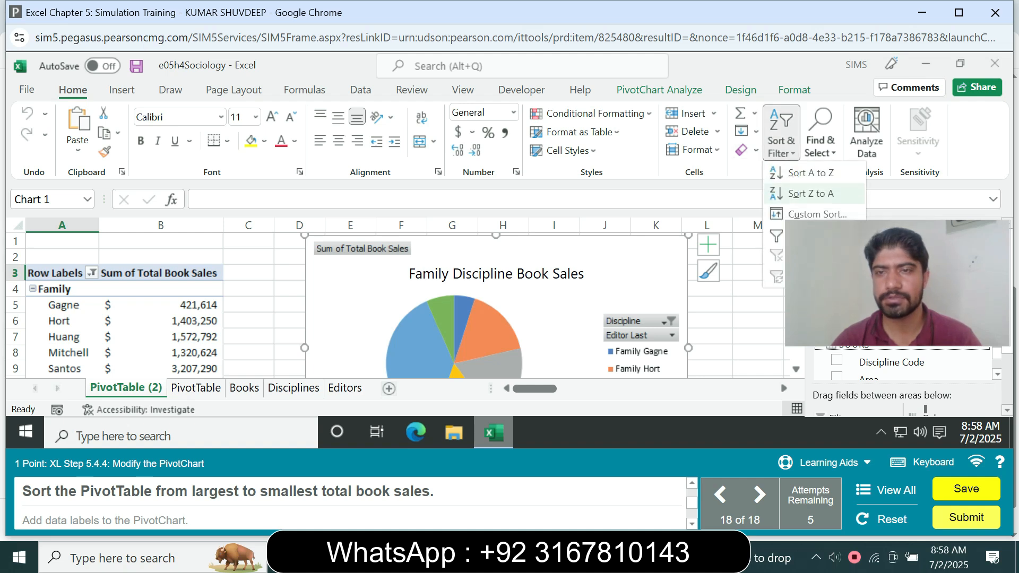
left_click(811, 193)
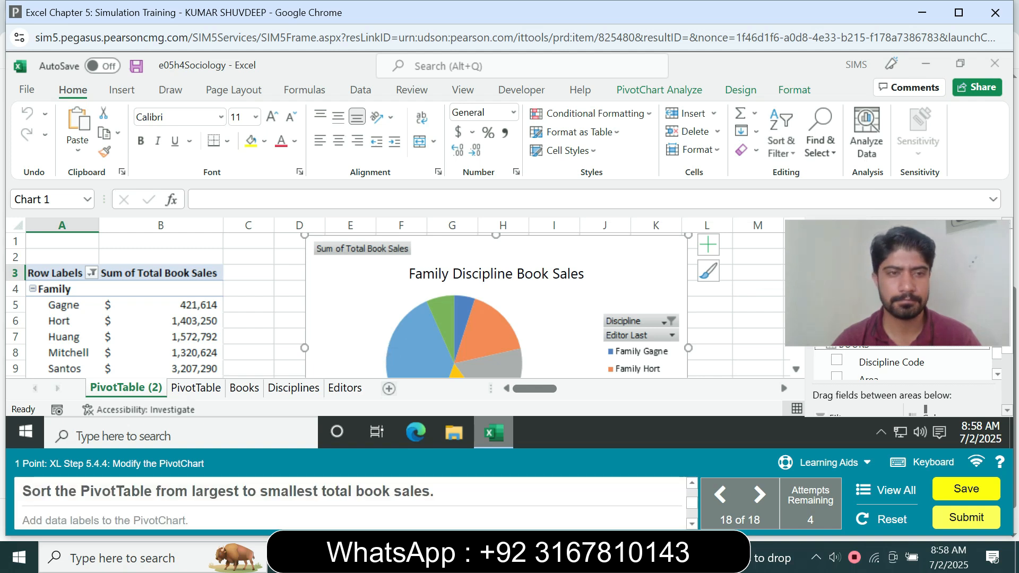
left_click(161, 321)
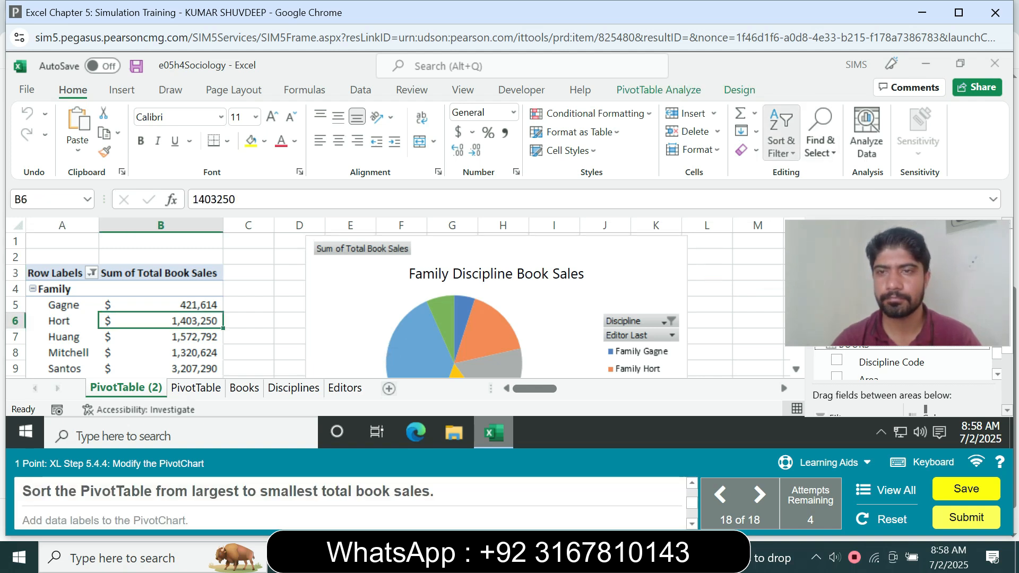
left_click(781, 133)
left_click(811, 193)
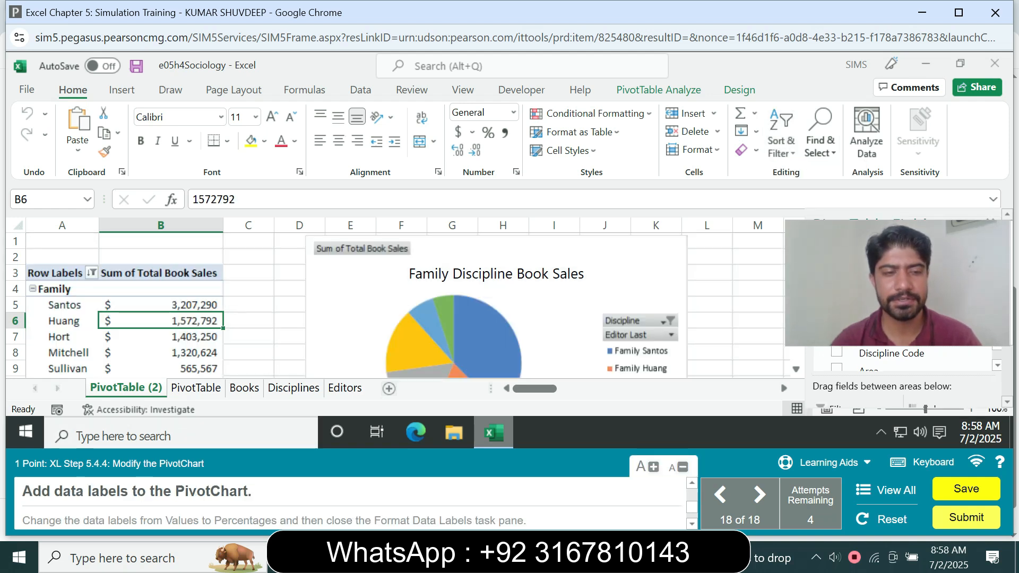
Add data labels to the Family Discipline Book Sales pie PivotChart.
left_click(640, 266)
left_click(708, 244)
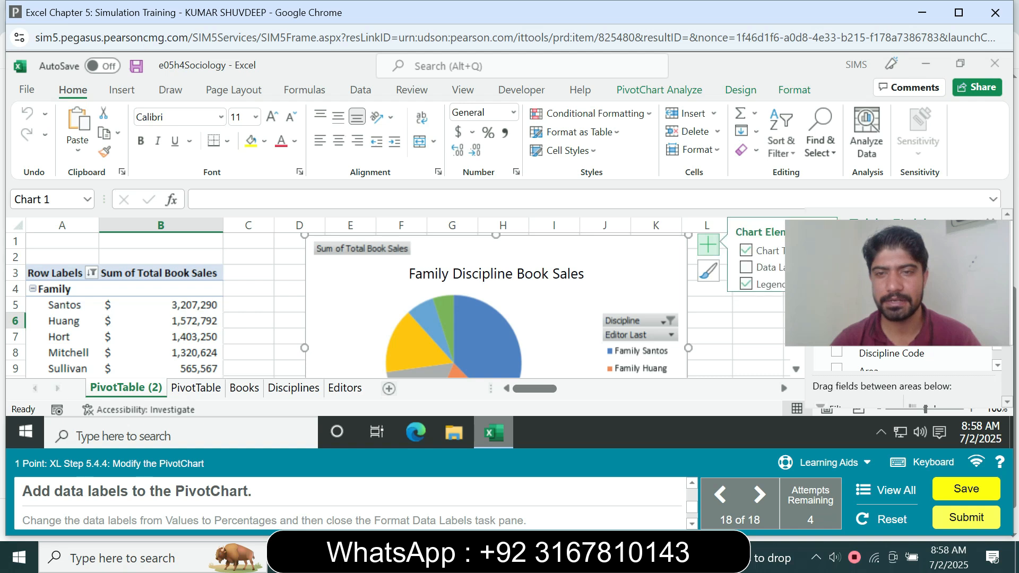
left_click(746, 267)
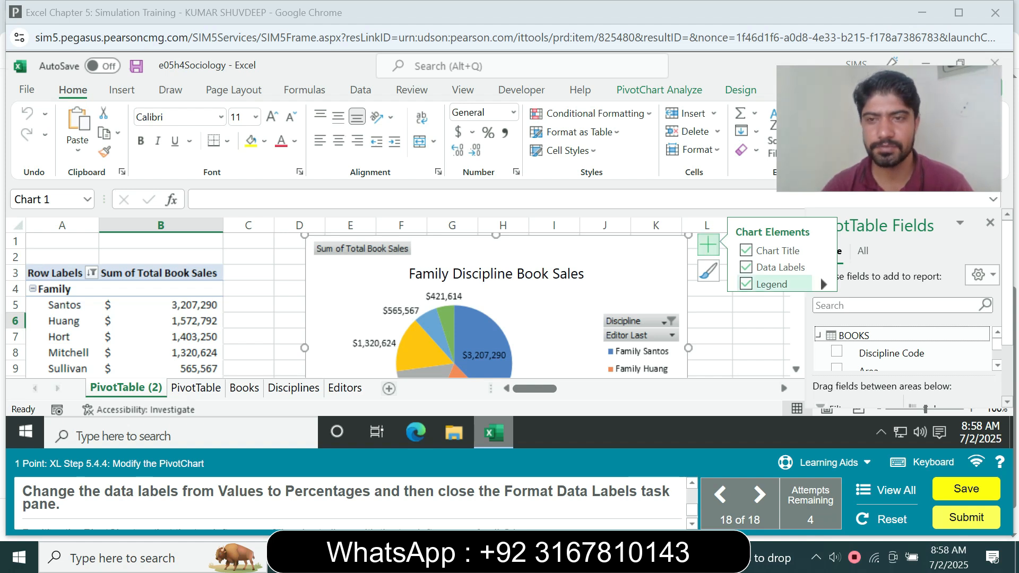
Change the Family Discipline Book Sales PivotChart's data labels to show Percentage instead of Value.
left_click(823, 266)
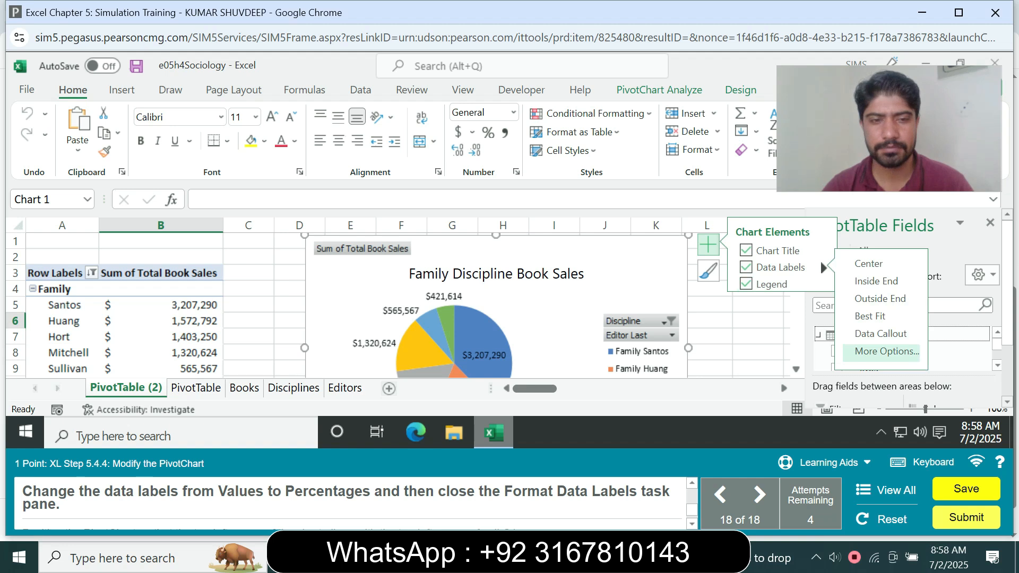
left_click(887, 351)
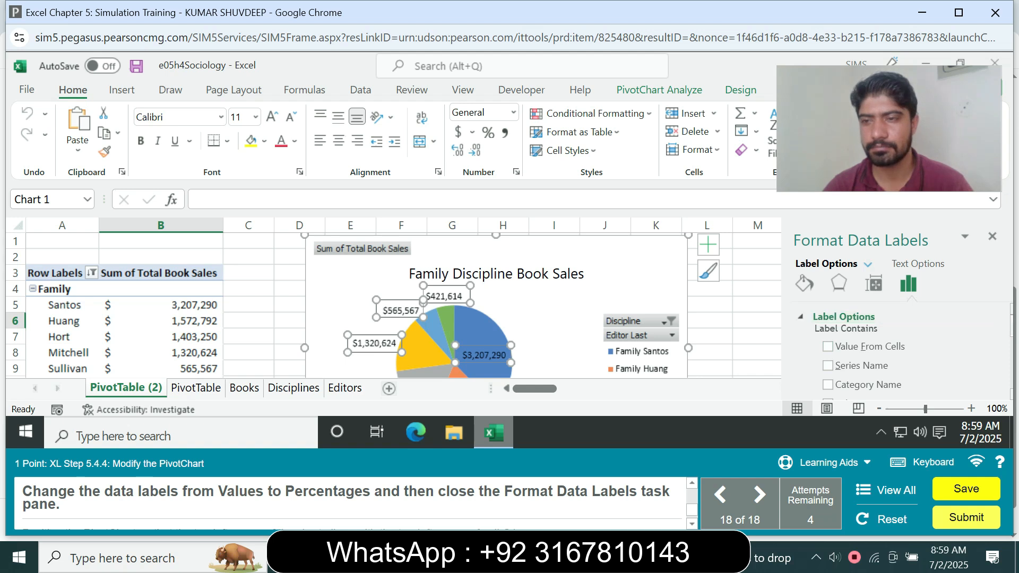
scroll(870, 351, "down", 3)
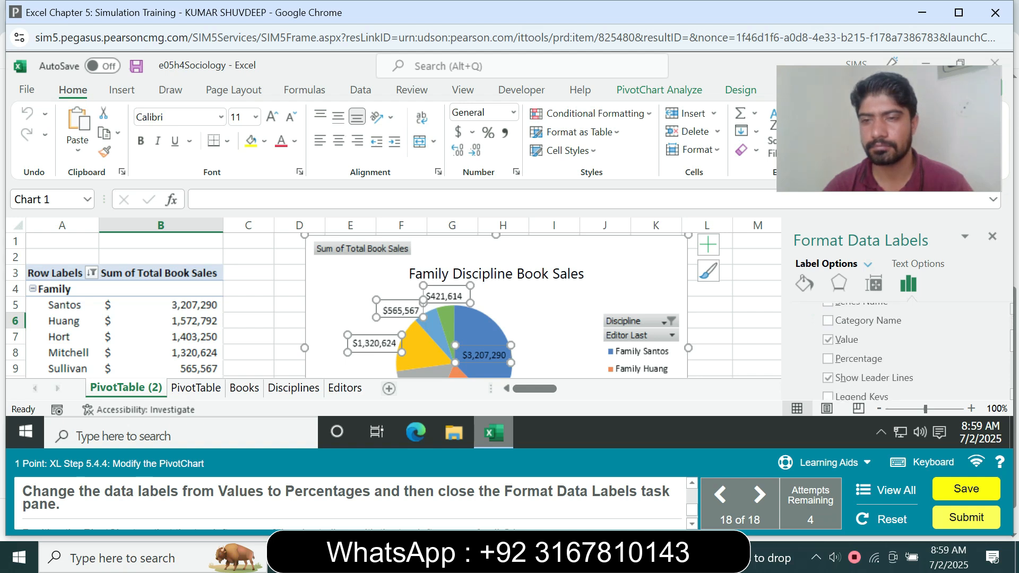
left_click(828, 359)
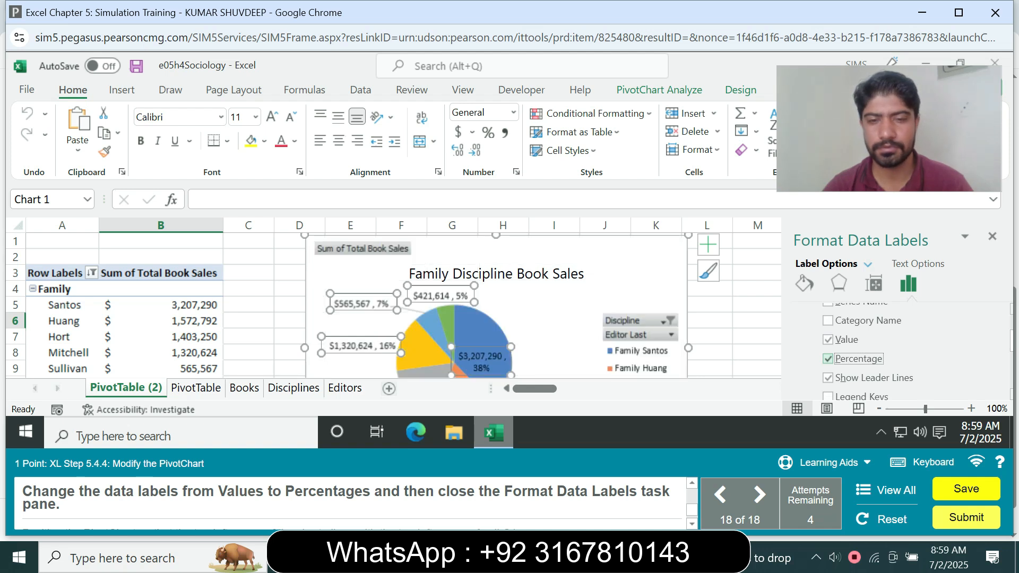
left_click(828, 339)
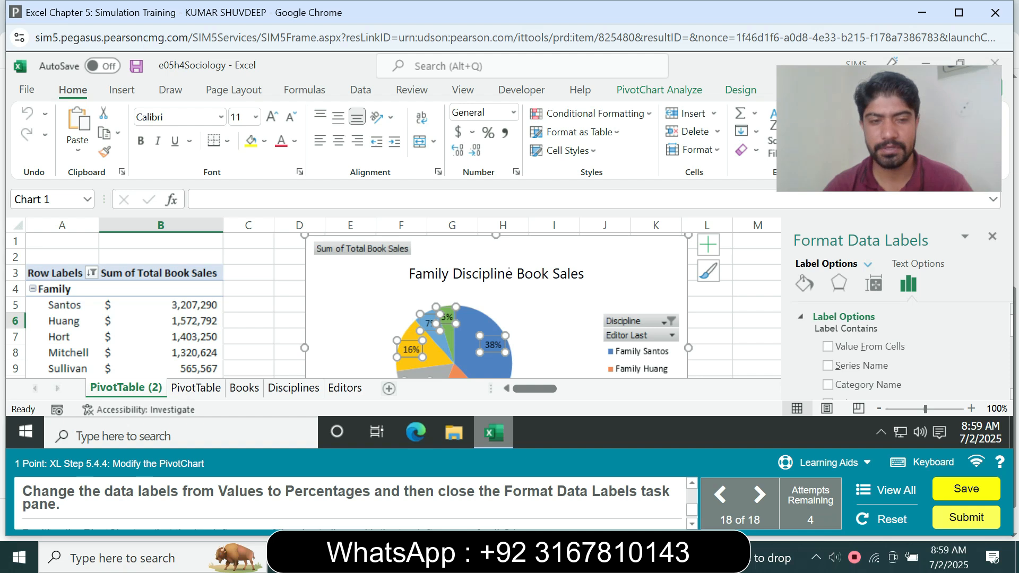
scroll(897, 351, "down", 5)
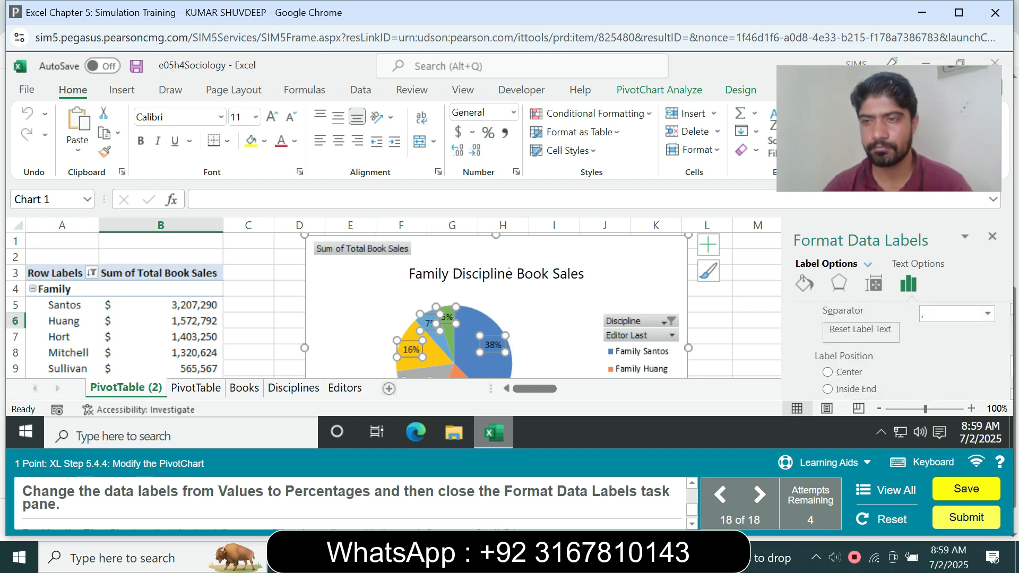
left_click(992, 236)
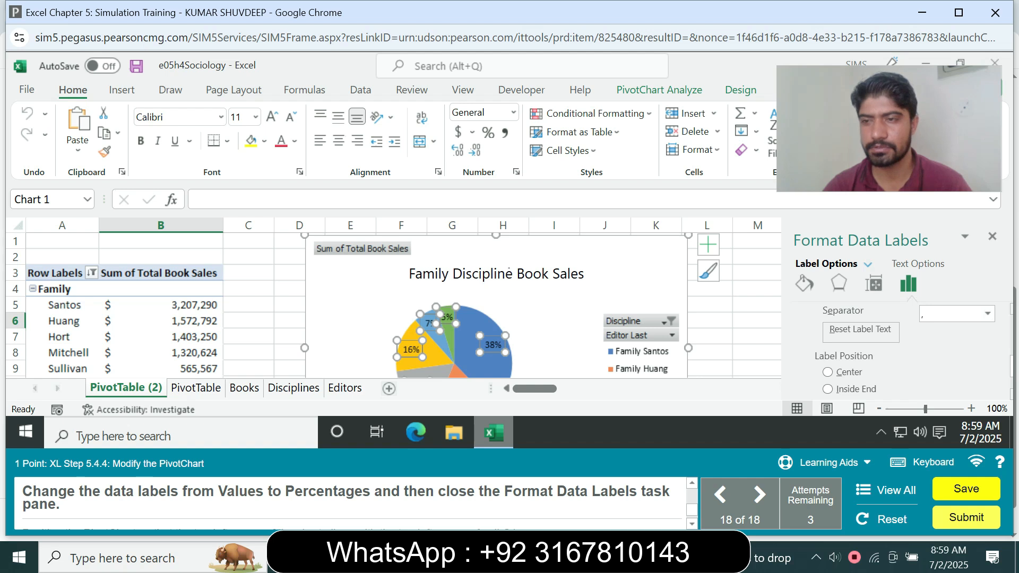
Clear the remaining Value option for the PivotChart's data labels and close the Format Data Labels task pane.
scroll(898, 351, "up", 5)
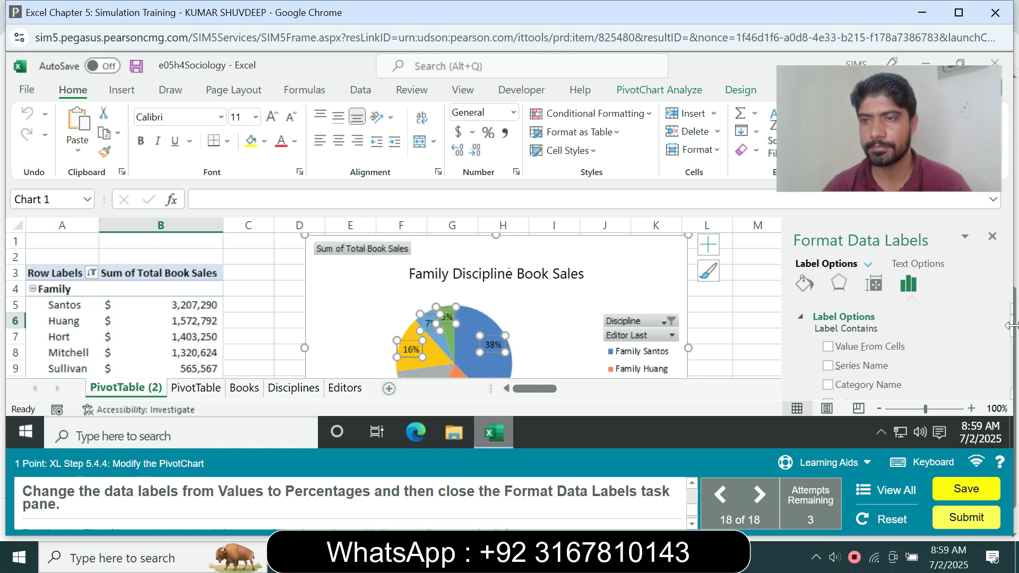
scroll(898, 350, "down", 3)
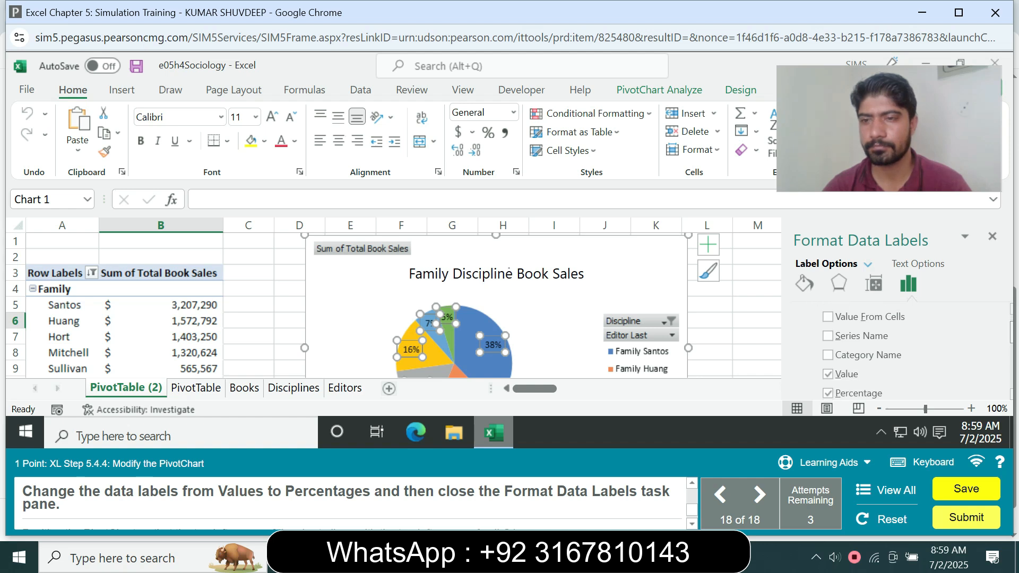
left_click(828, 350)
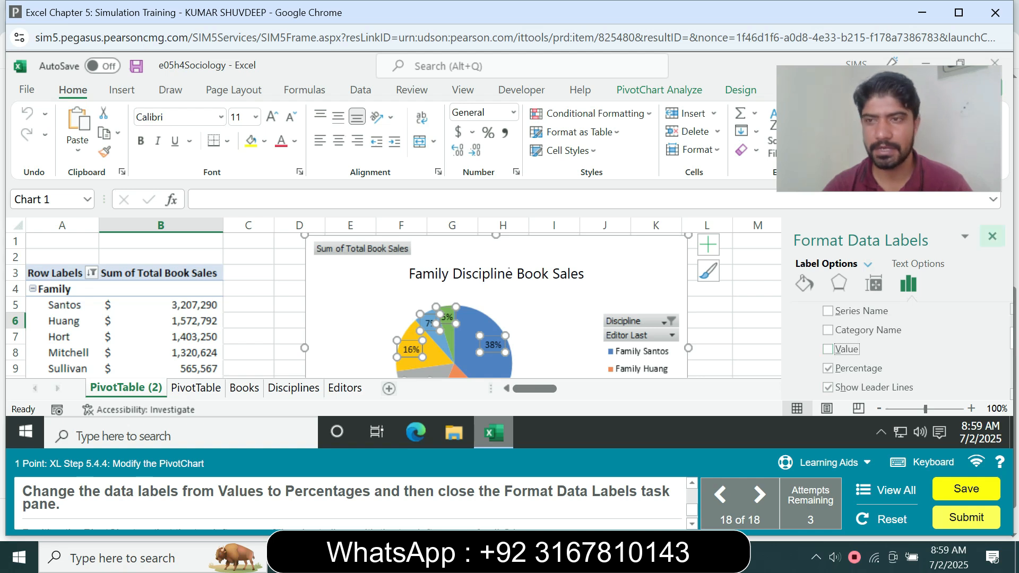
left_click(992, 236)
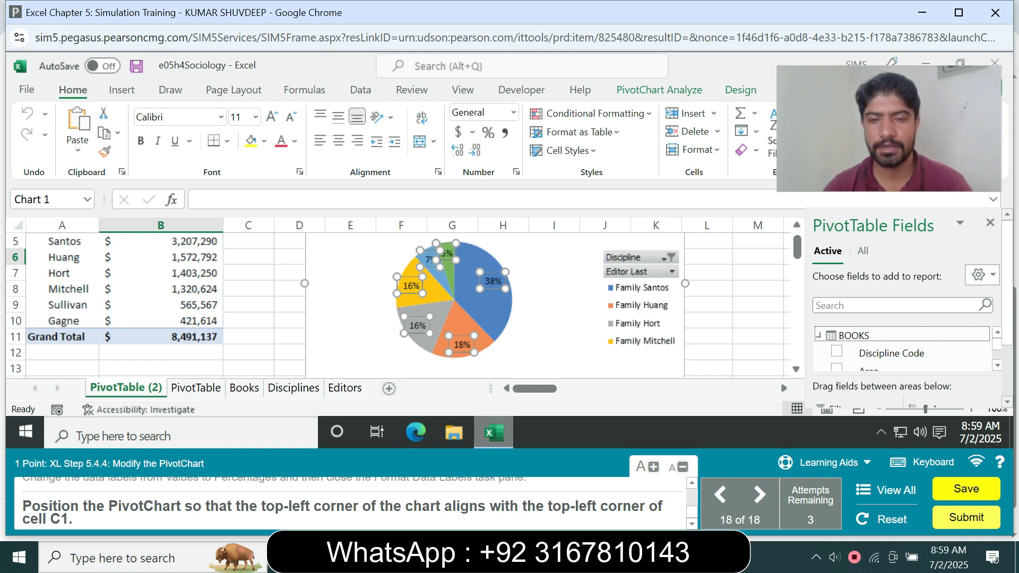
Cut and paste the PivotChart so its top-left corner aligns with cell C1, and submit the finished assignment.
right_click(340, 308)
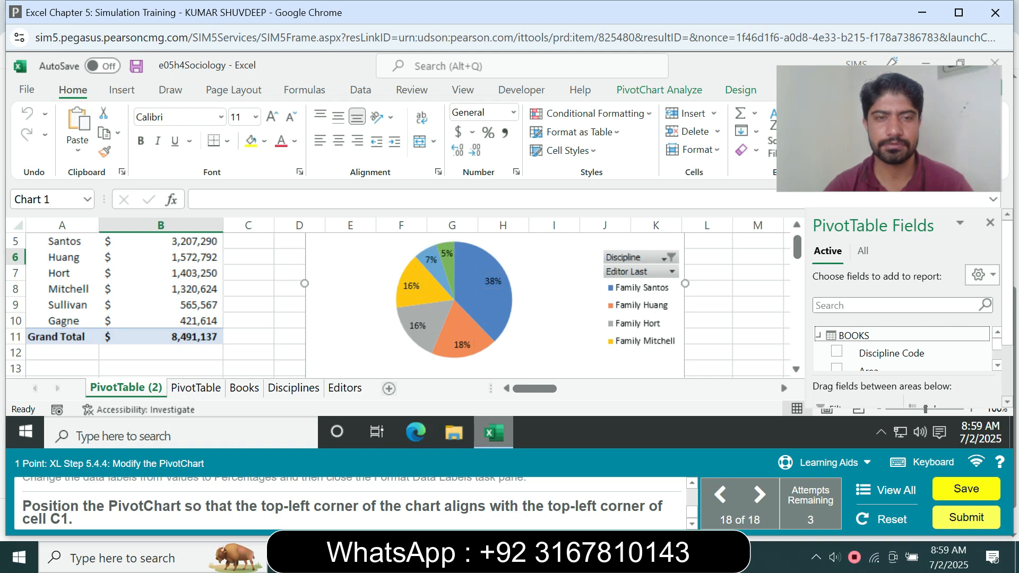
left_click(373, 64)
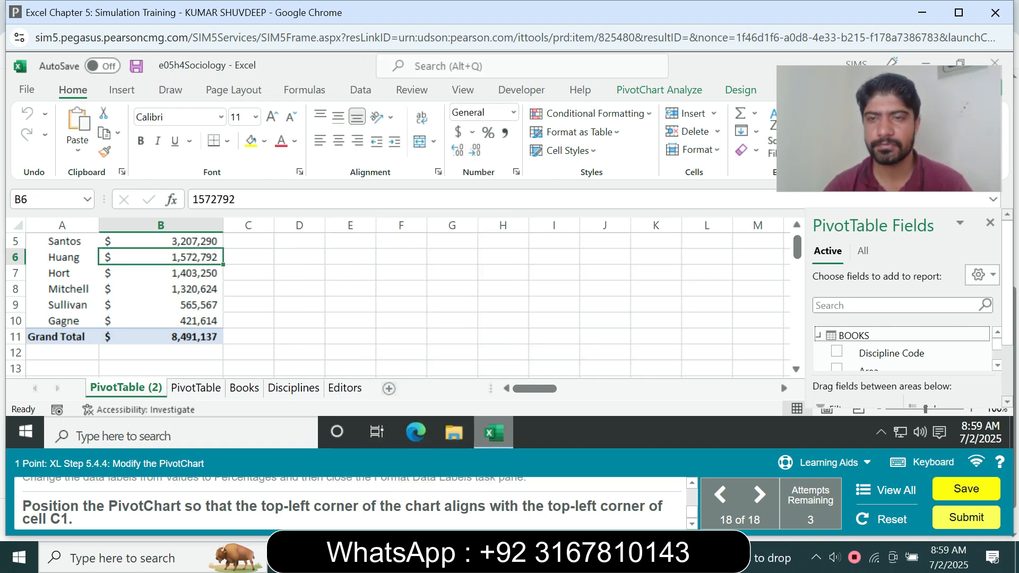
scroll(122, 297, "up", 2)
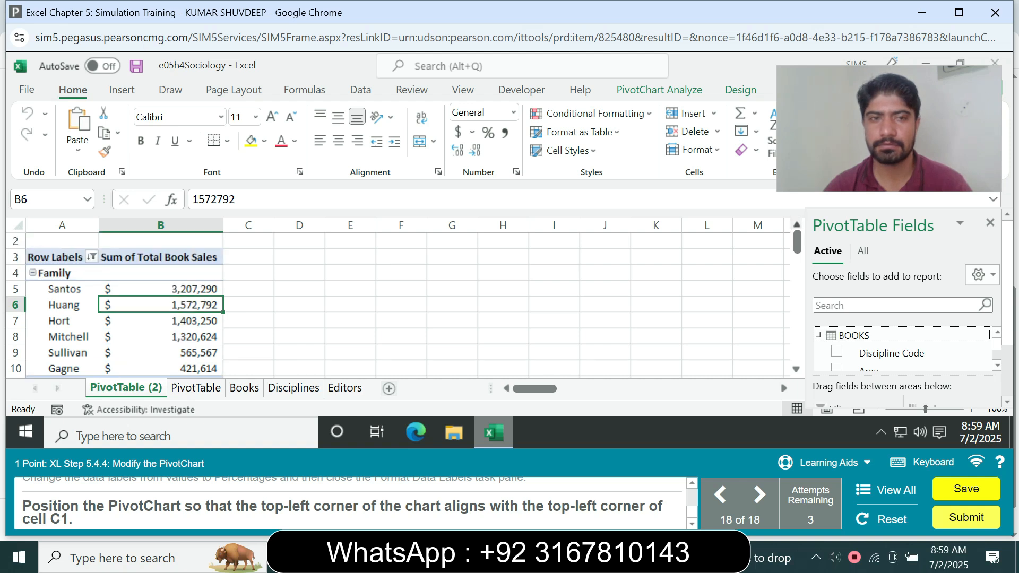
left_click(249, 242)
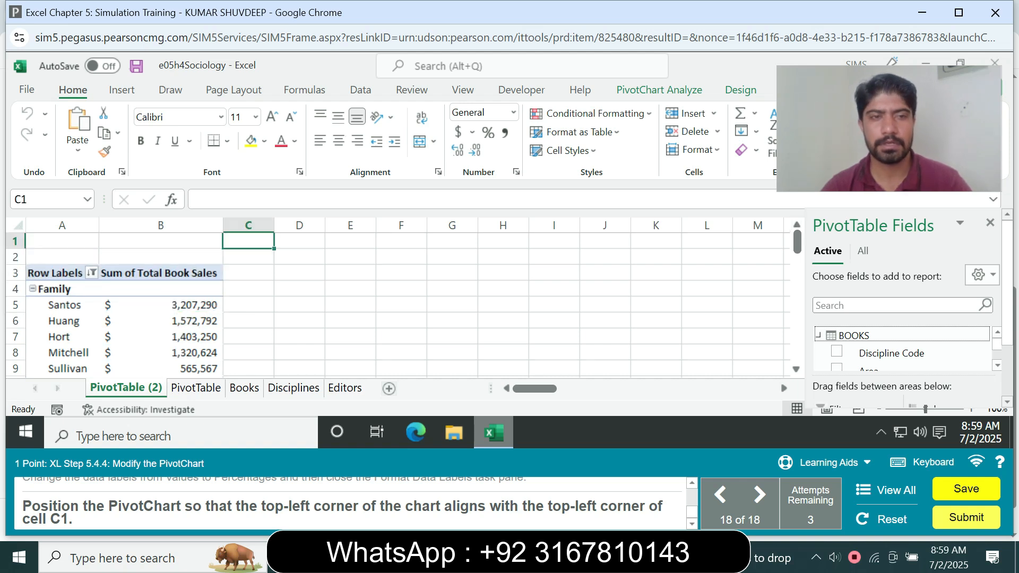
key("ctrl+v")
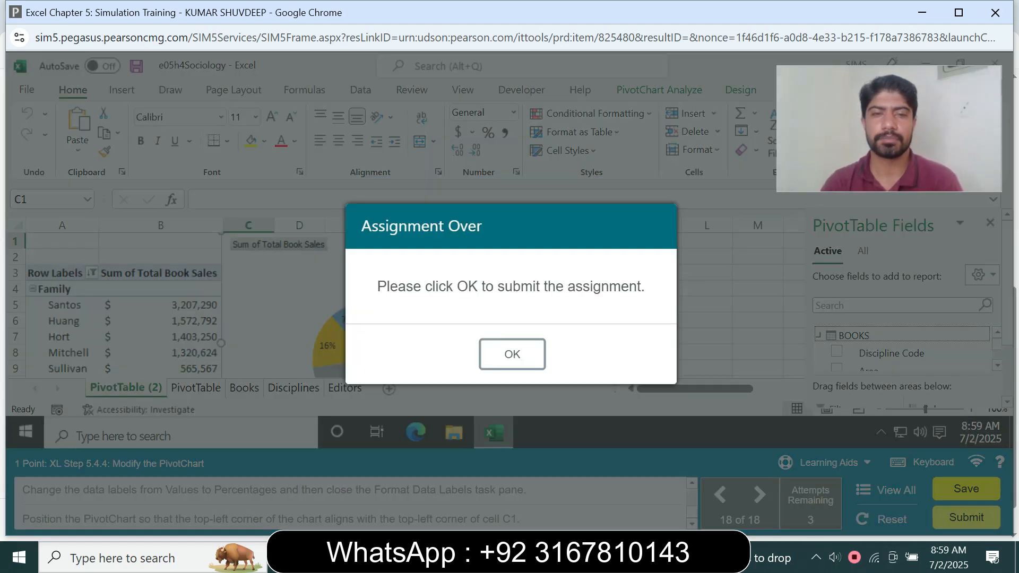
left_click(512, 355)
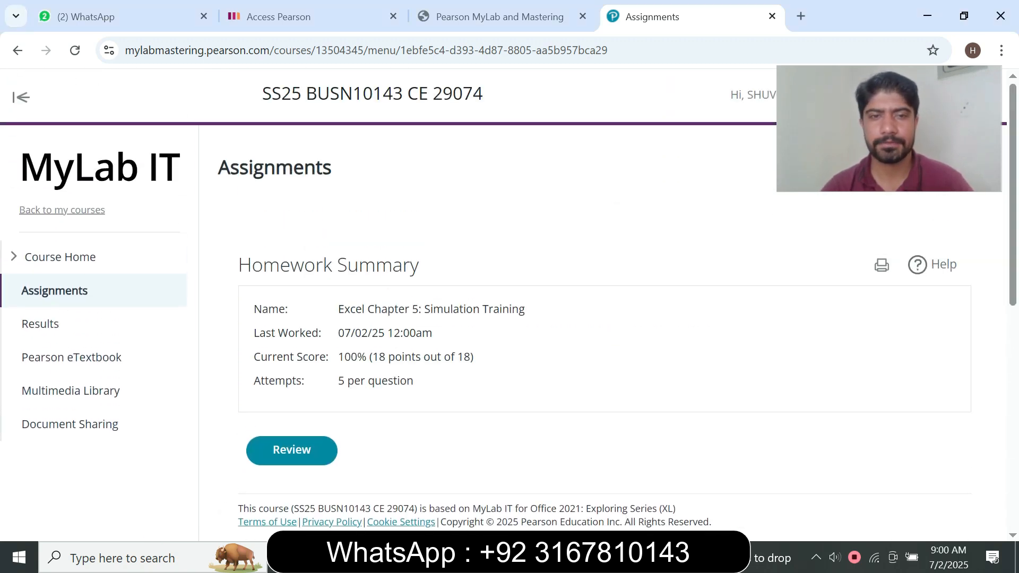
Examine the current score and attempts in the Homework Summary for Excel Chapter 5: Simulation Training.
left_click_drag(339, 358, 470, 358)
left_click(471, 357)
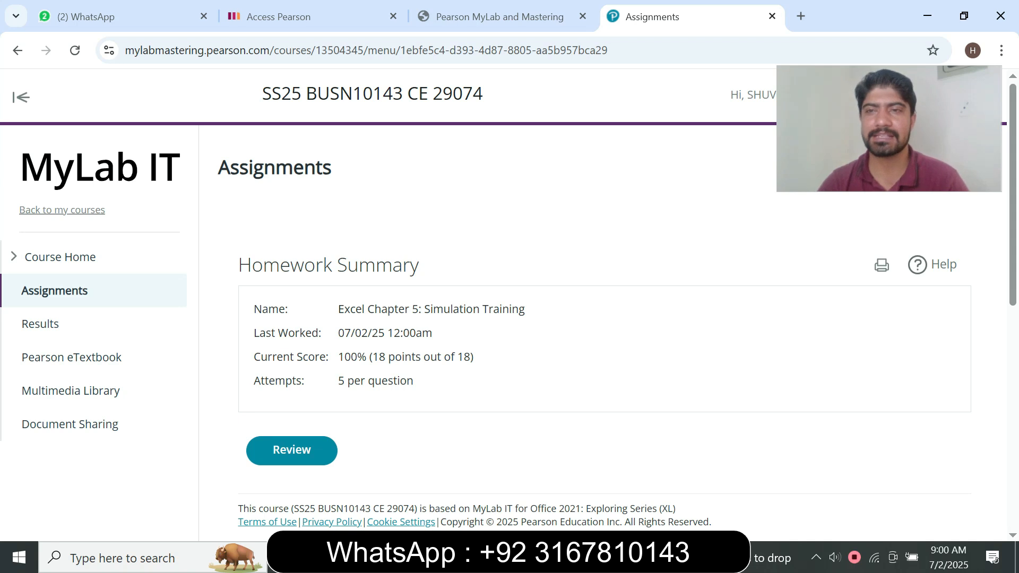
left_click_drag(889, 128, 820, 226)
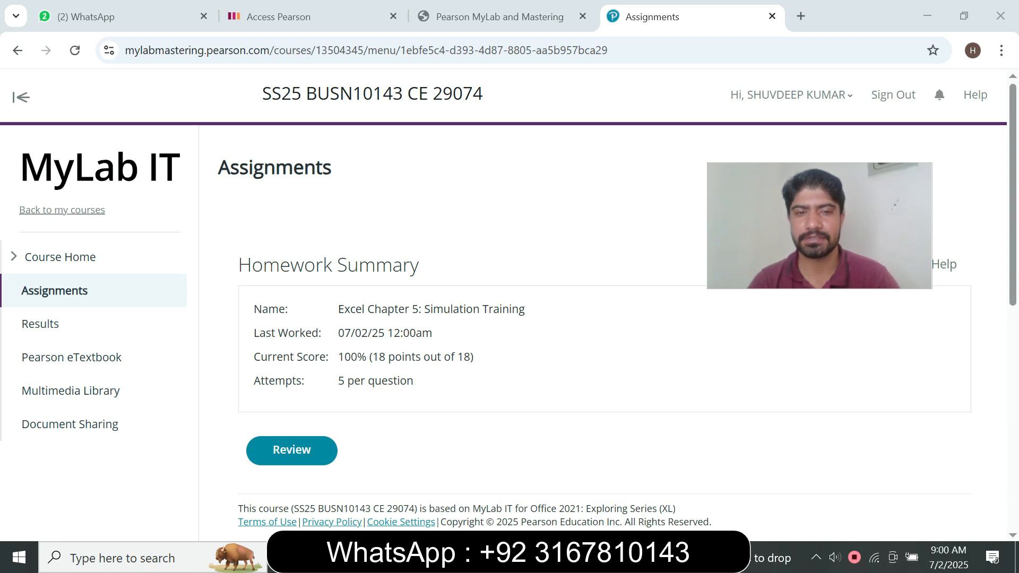
left_click_drag(339, 310, 526, 386)
left_click(527, 387)
left_click_drag(339, 309, 414, 381)
left_click(414, 381)
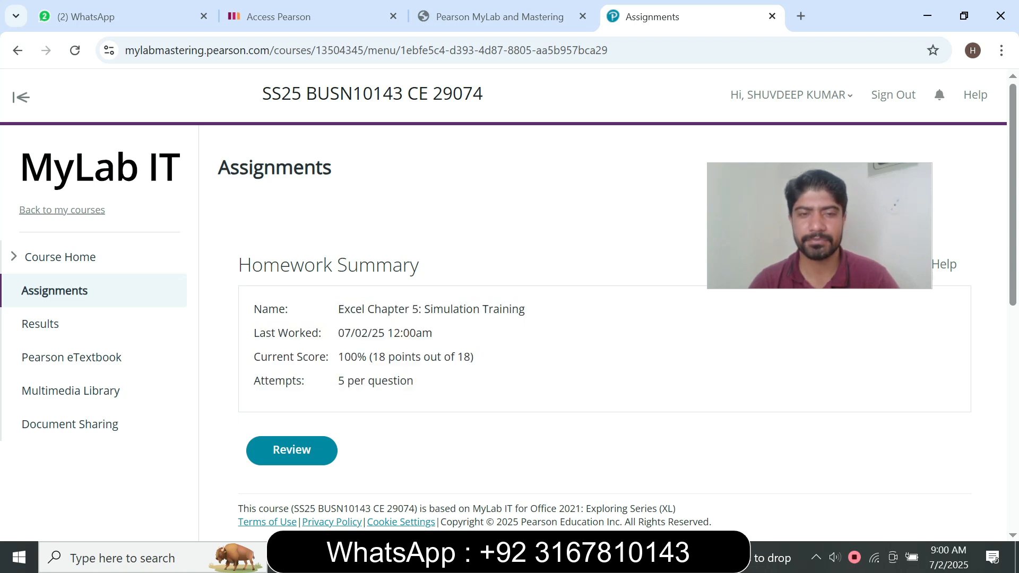